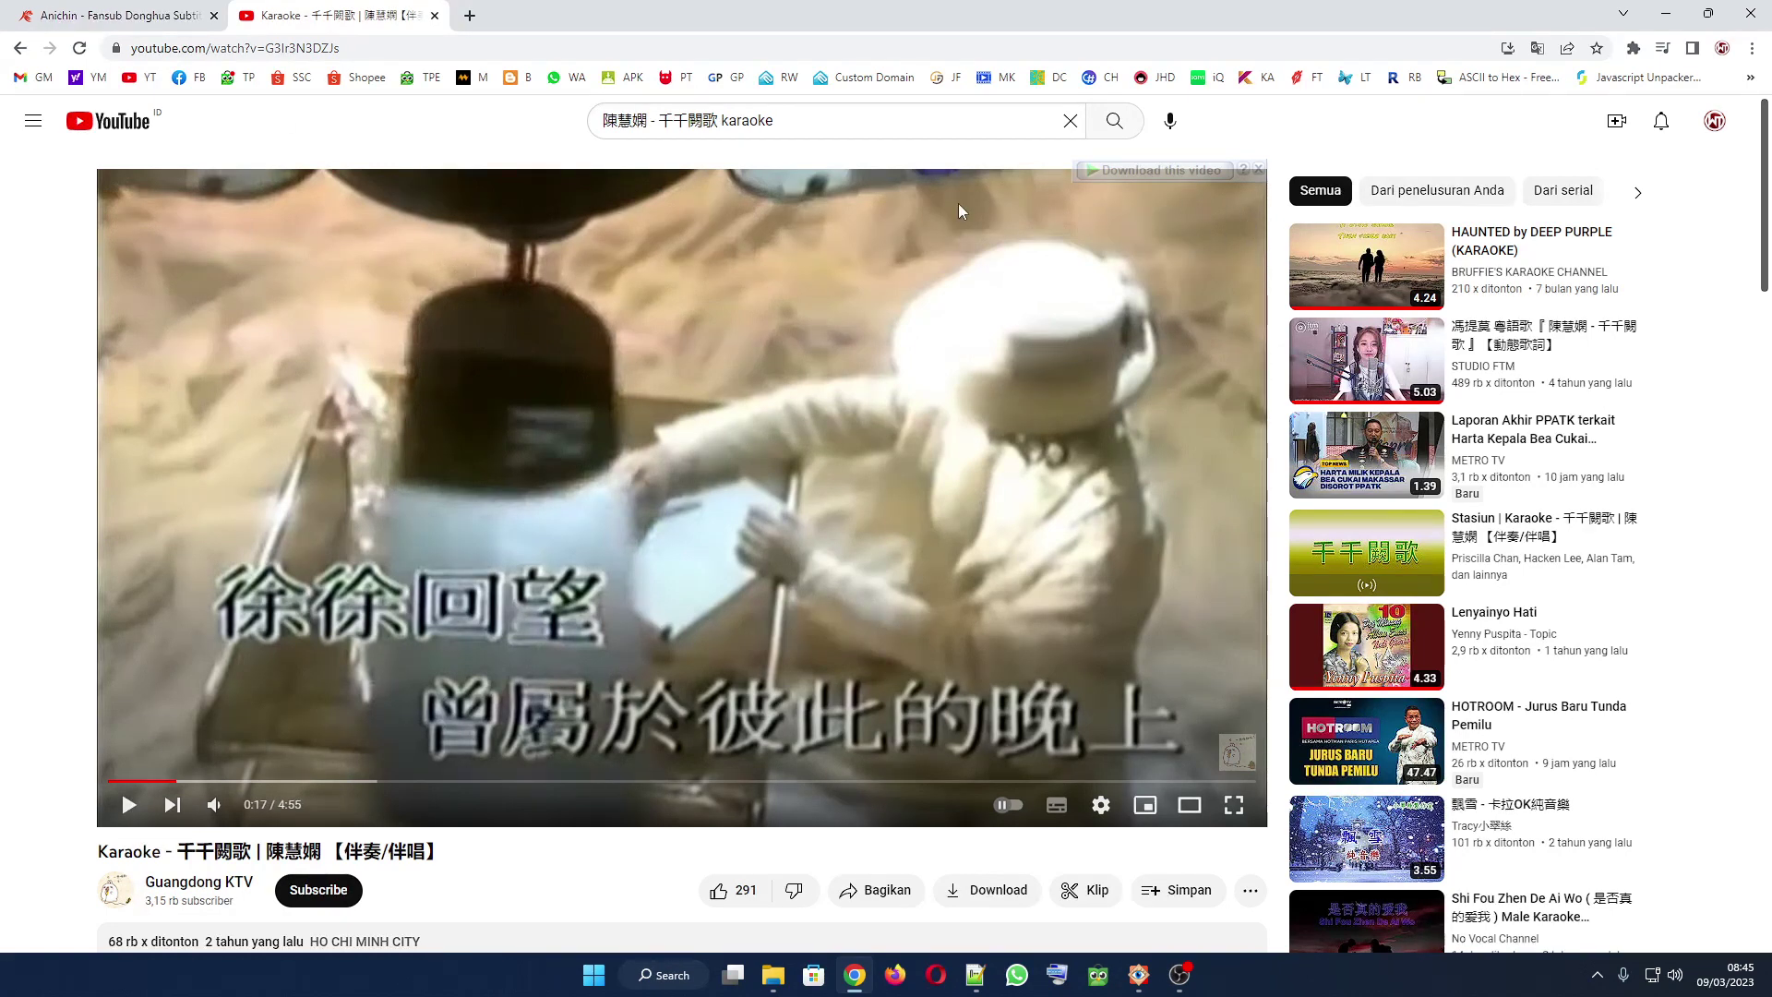
Step: Search Google for "陳慧嫻 - 千千闋歌 romanization lyric" in a new tab and open the Lyrics Pinyin page with the Jyutping lyrics
{"action": "left_click", "coordinate": [470, 16]}
{"action": "right_click", "coordinate": [726, 389]}
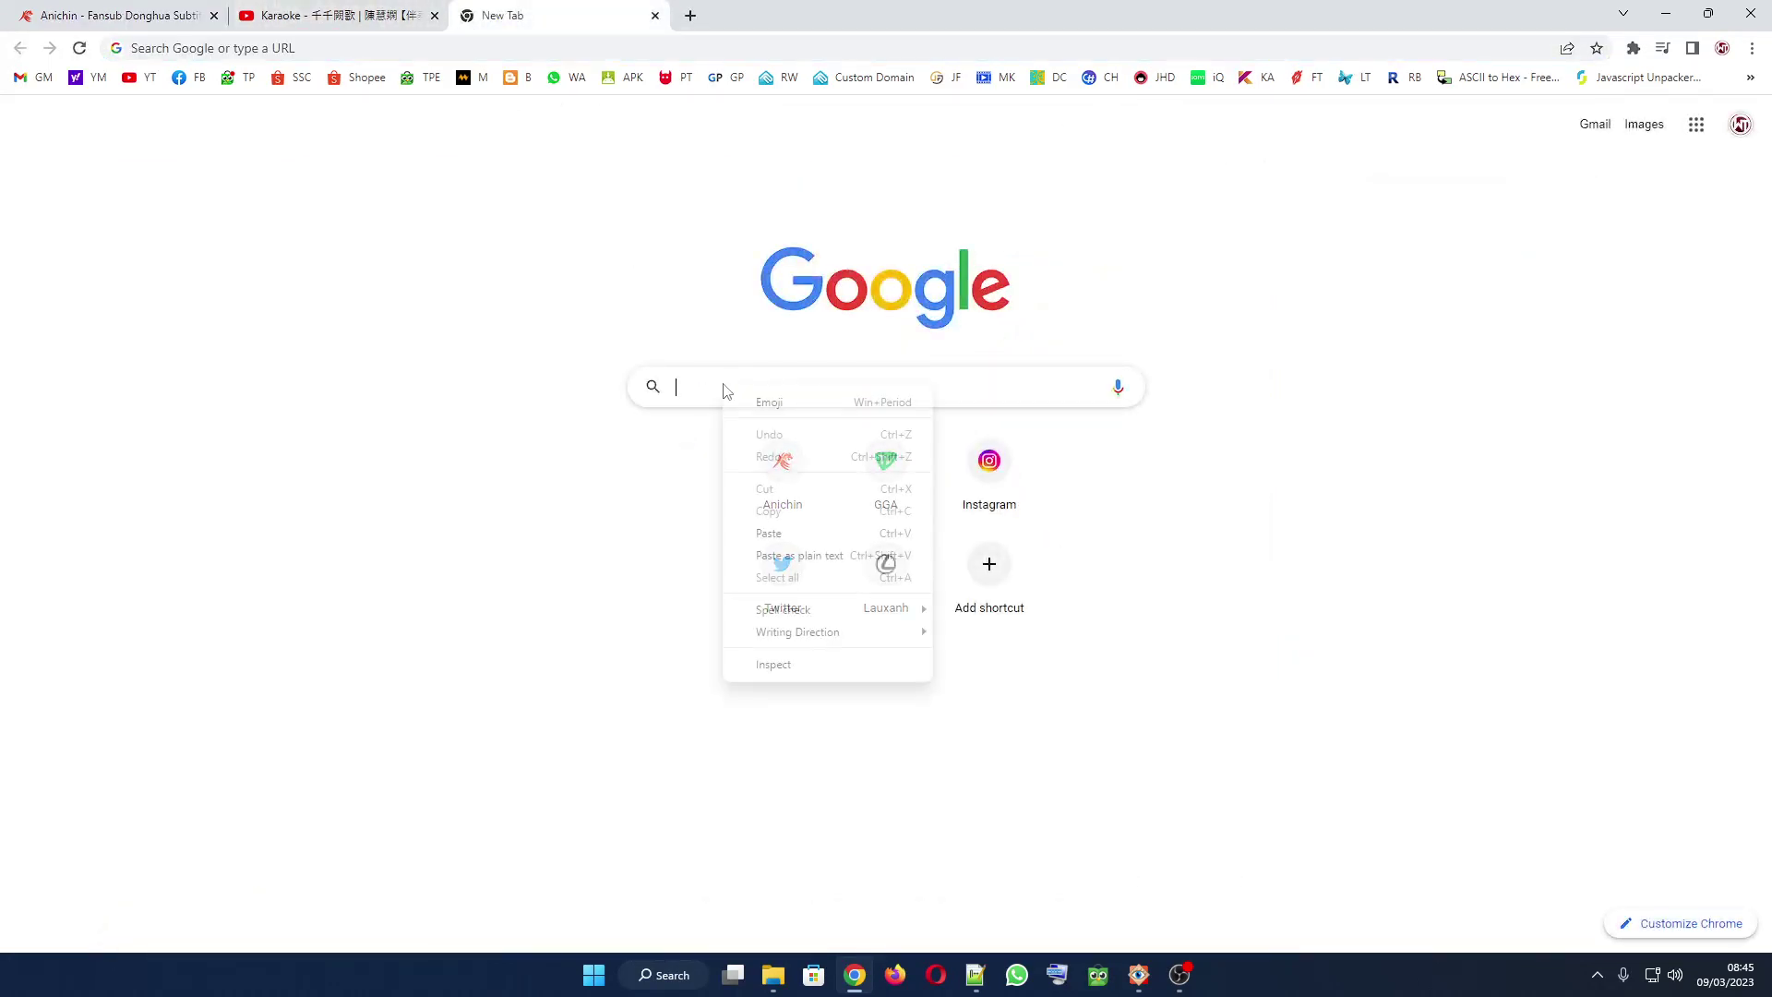
{"action": "left_click", "coordinate": [765, 533]}
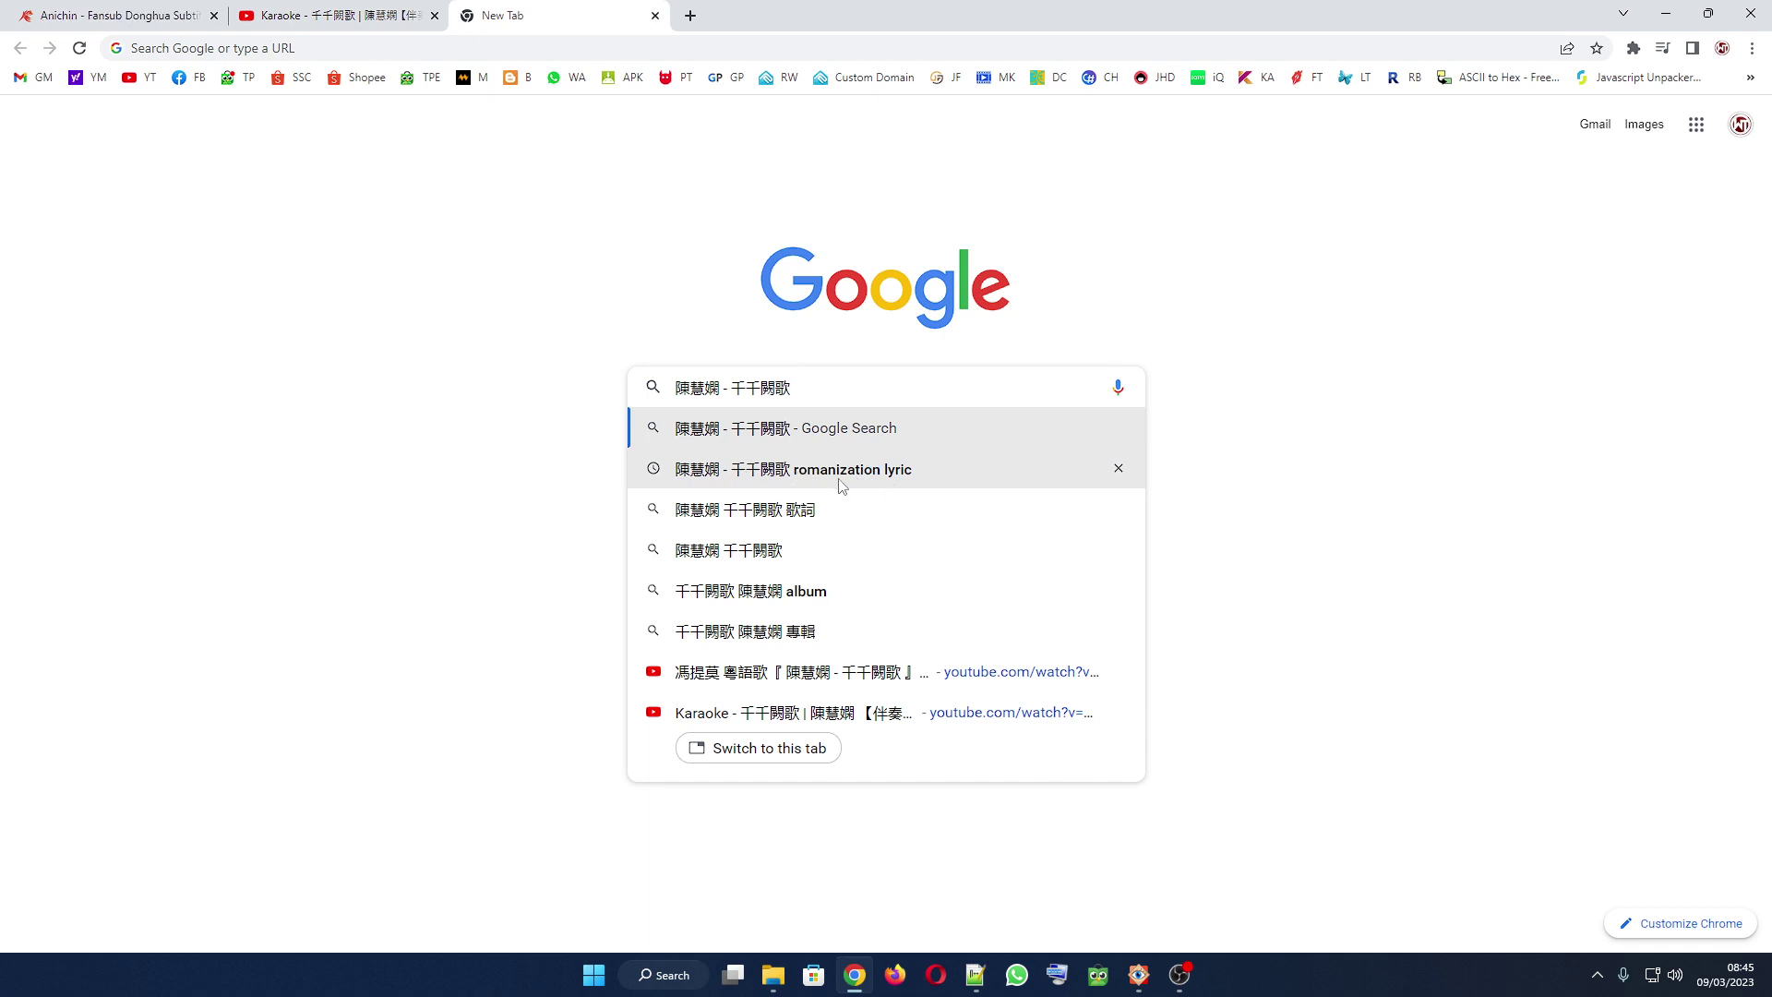
{"action": "left_click", "coordinate": [843, 482]}
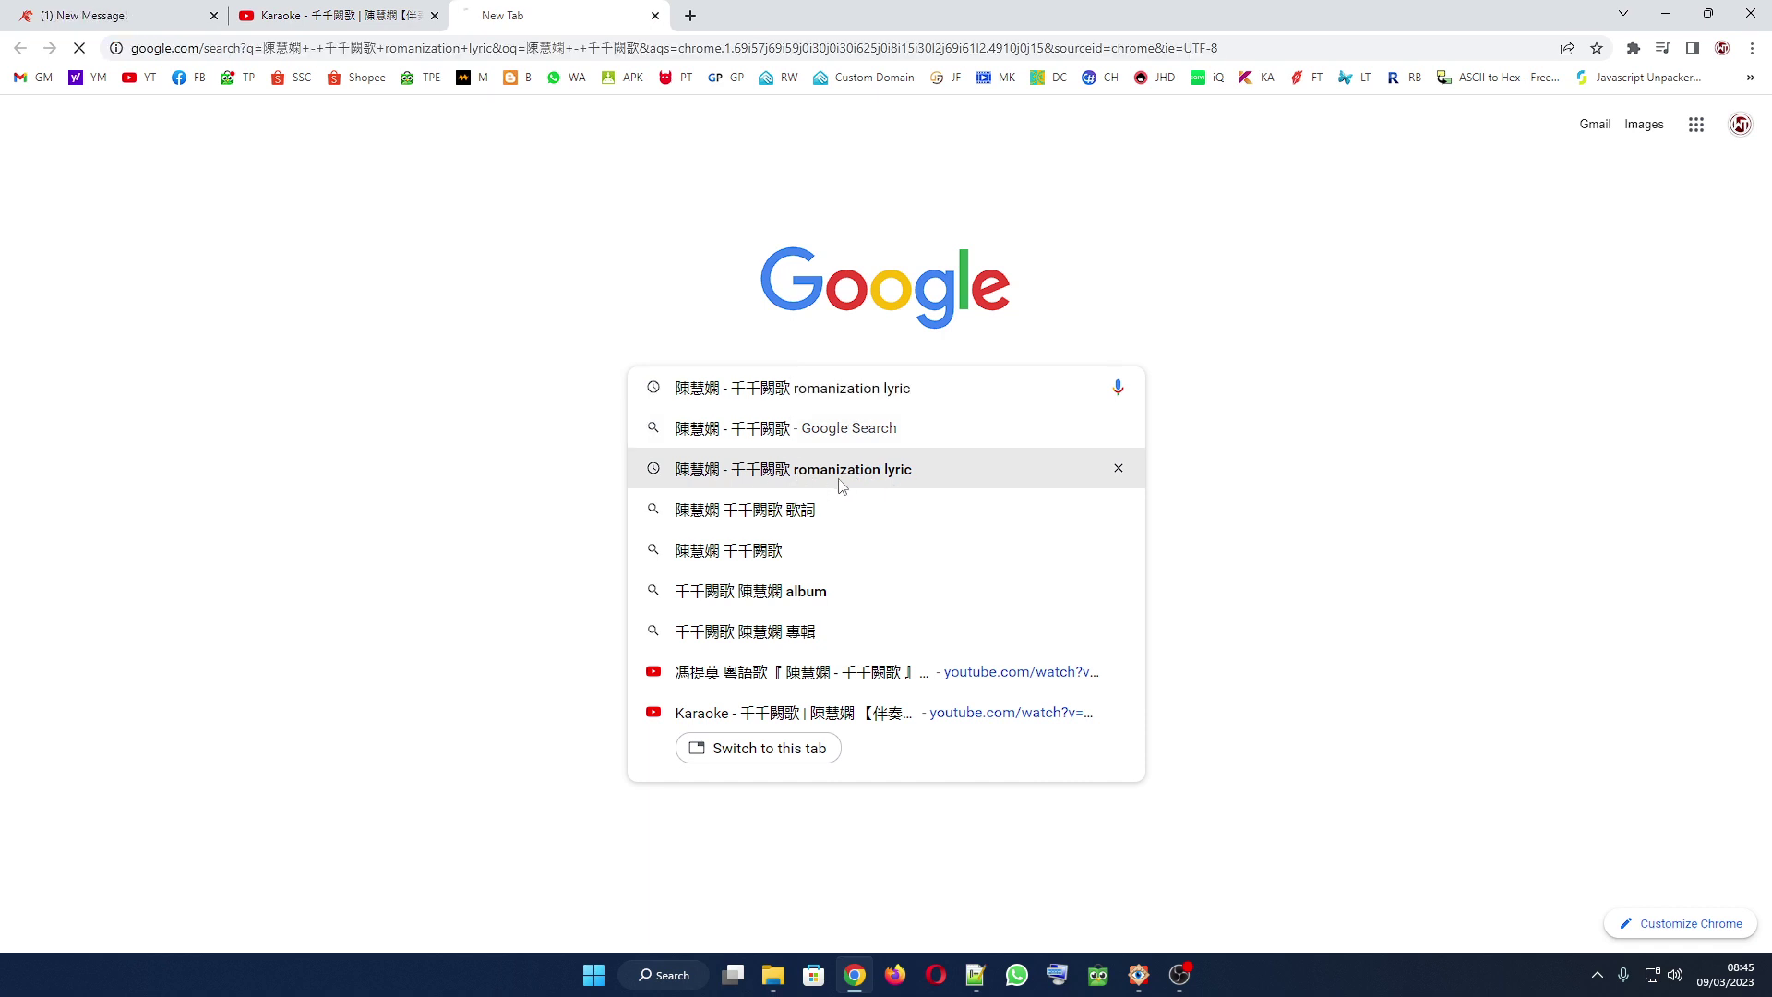
{"action": "left_click", "coordinate": [461, 317]}
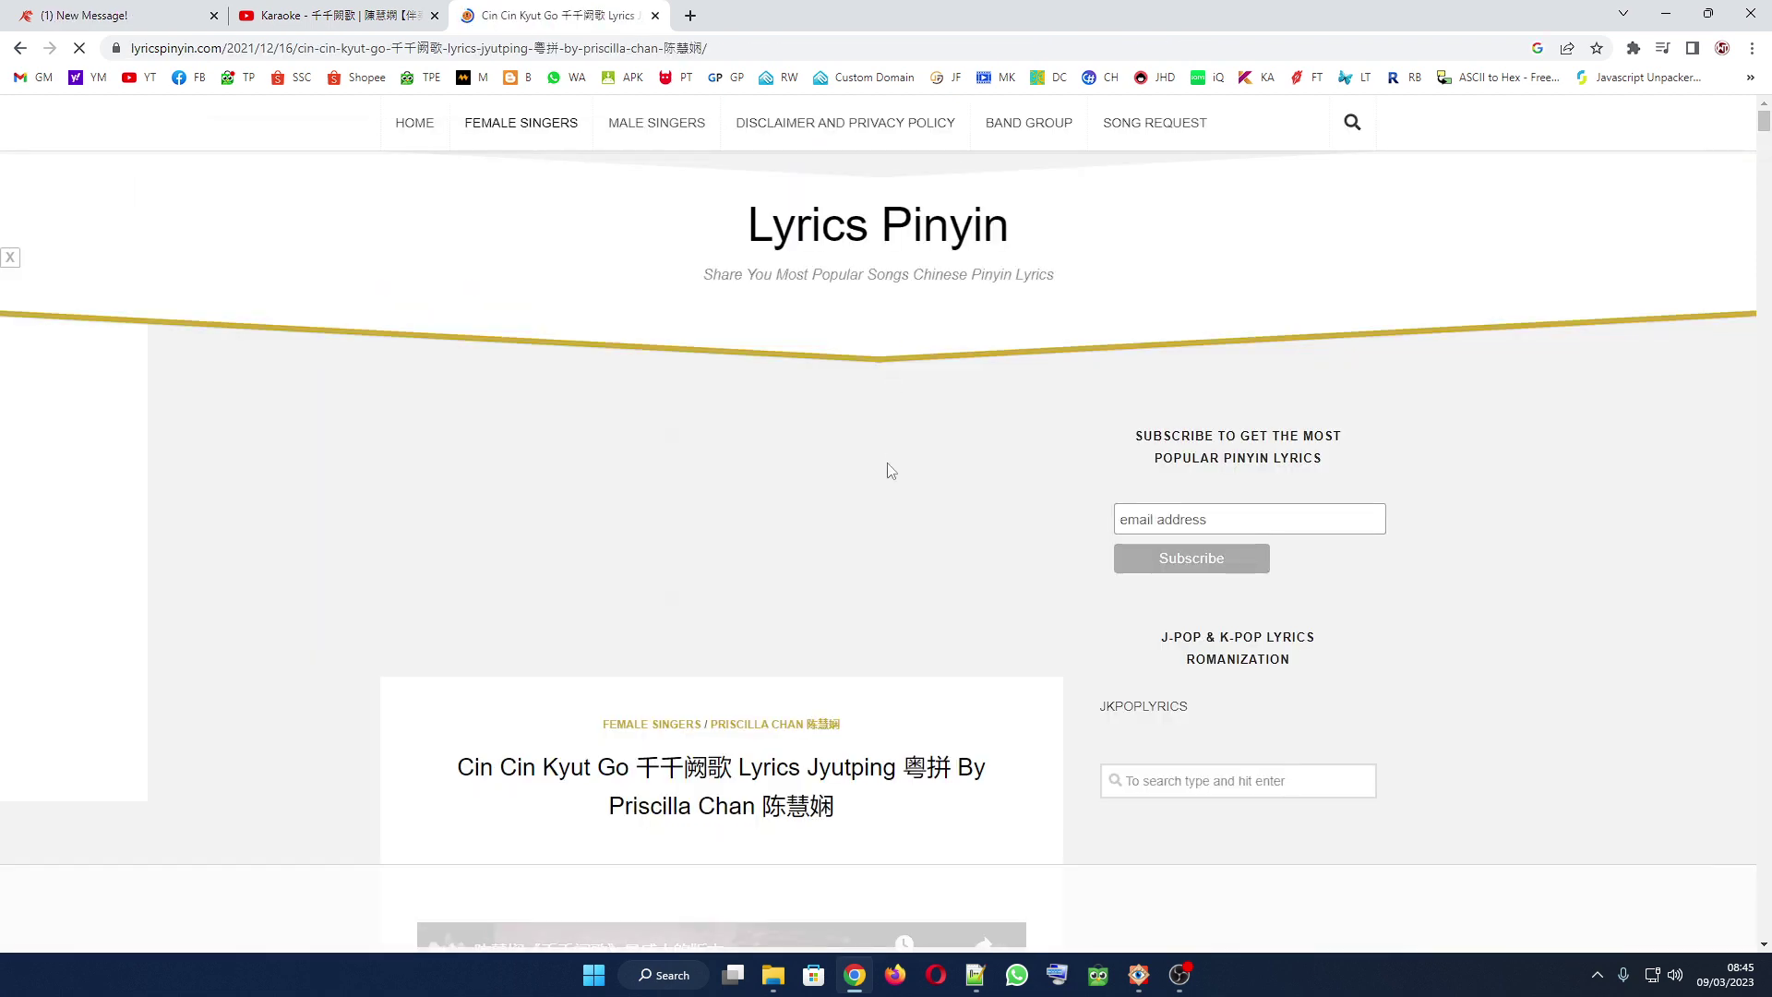
{"action": "scroll", "coordinate": [890, 471], "scroll_direction": "down", "scroll_amount": 5}
{"action": "scroll", "coordinate": [891, 471], "scroll_direction": "down", "scroll_amount": 4}
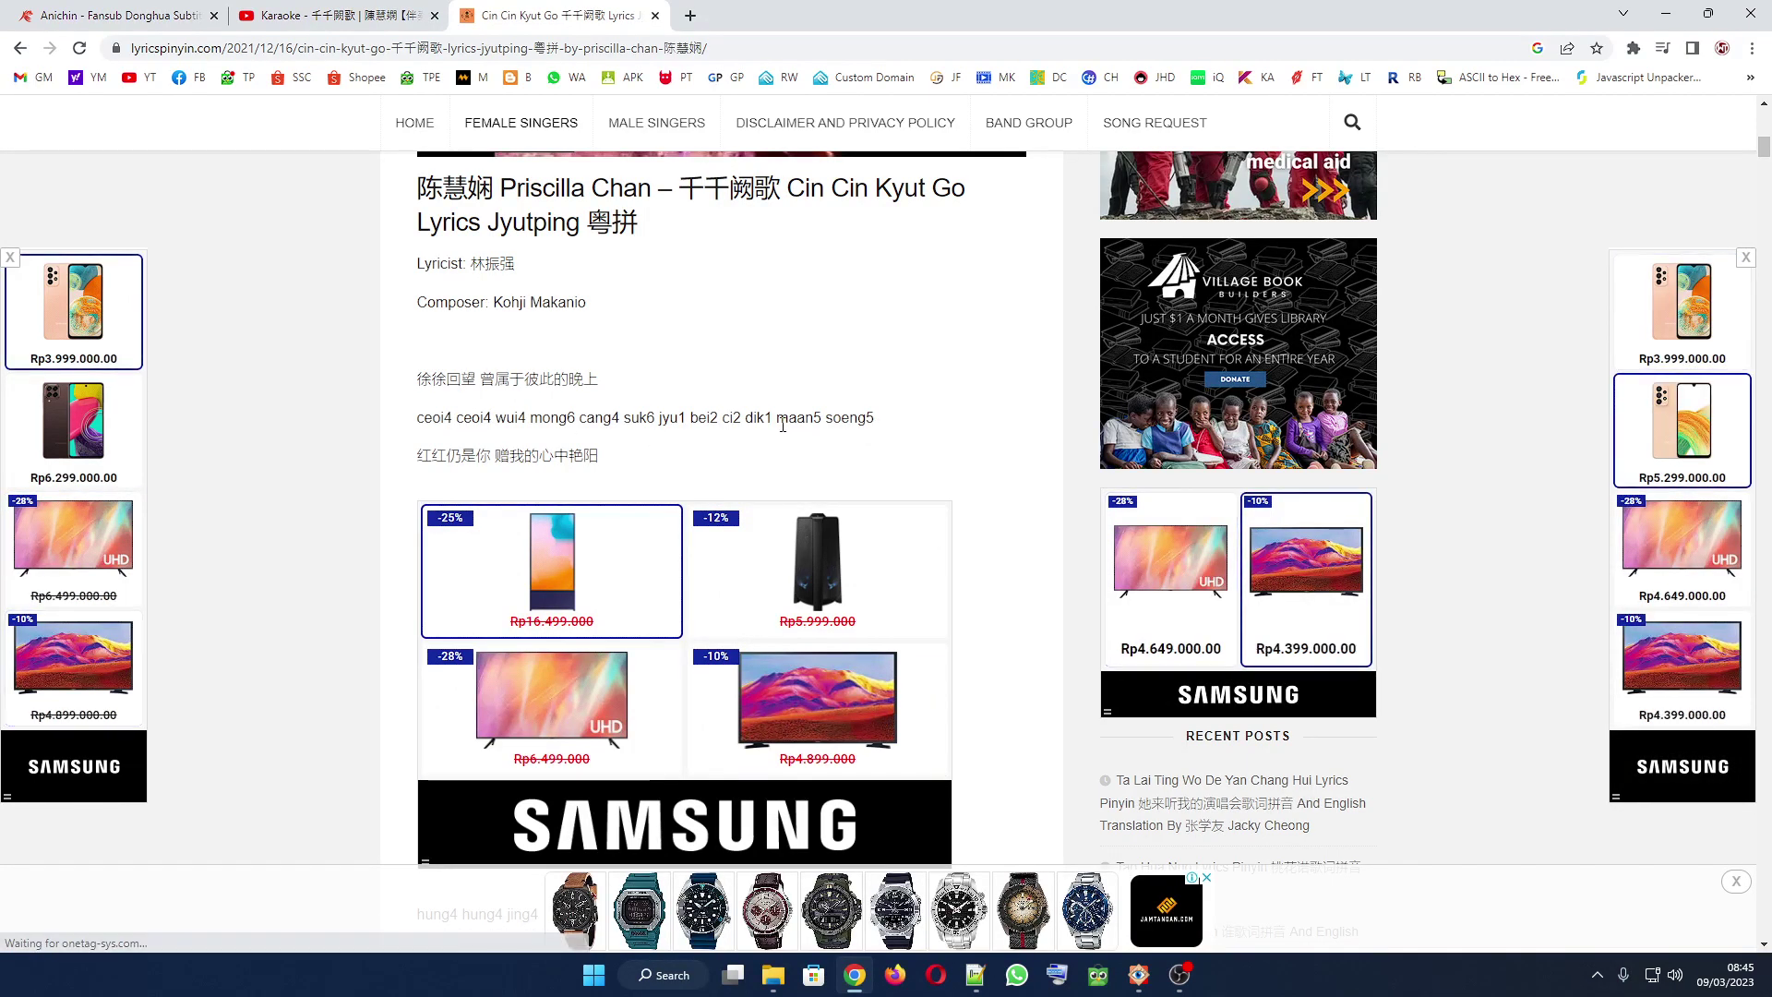
Step: Check the prepared romanized lyrics in Notepad++, and minimize the Notepad++ and browser windows
{"action": "left_click", "coordinate": [975, 973]}
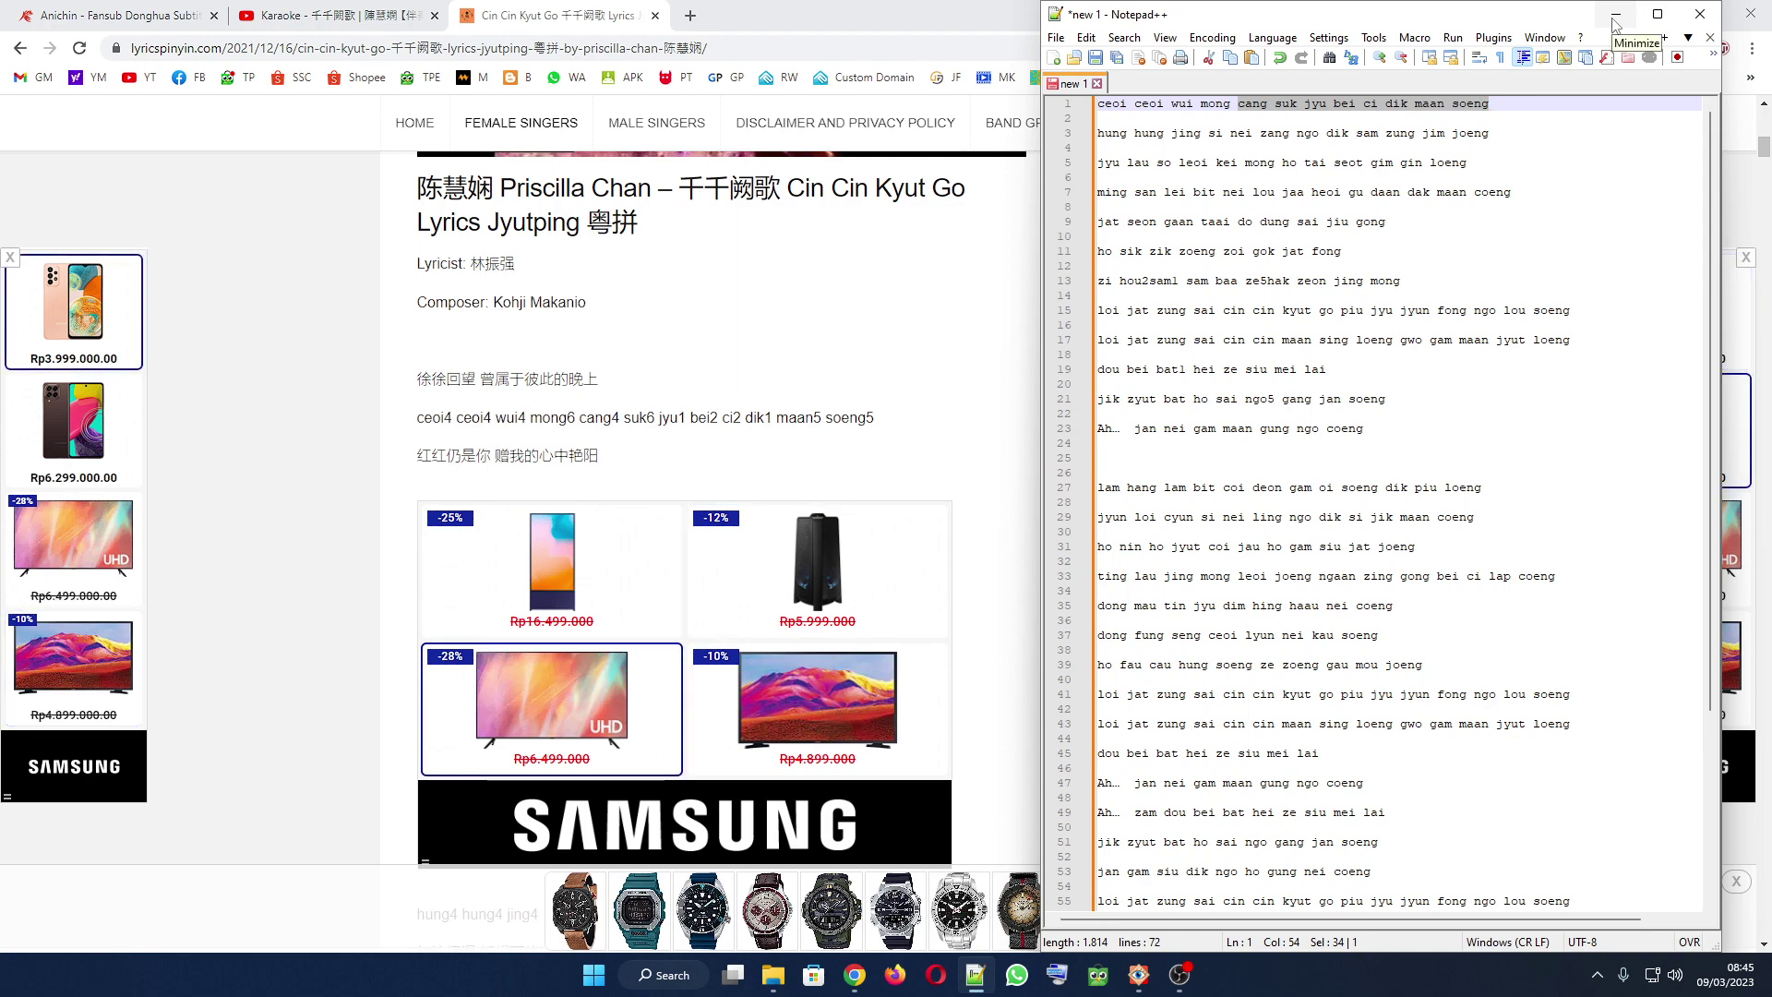
{"action": "left_click", "coordinate": [1615, 18]}
{"action": "left_click", "coordinate": [1664, 15]}
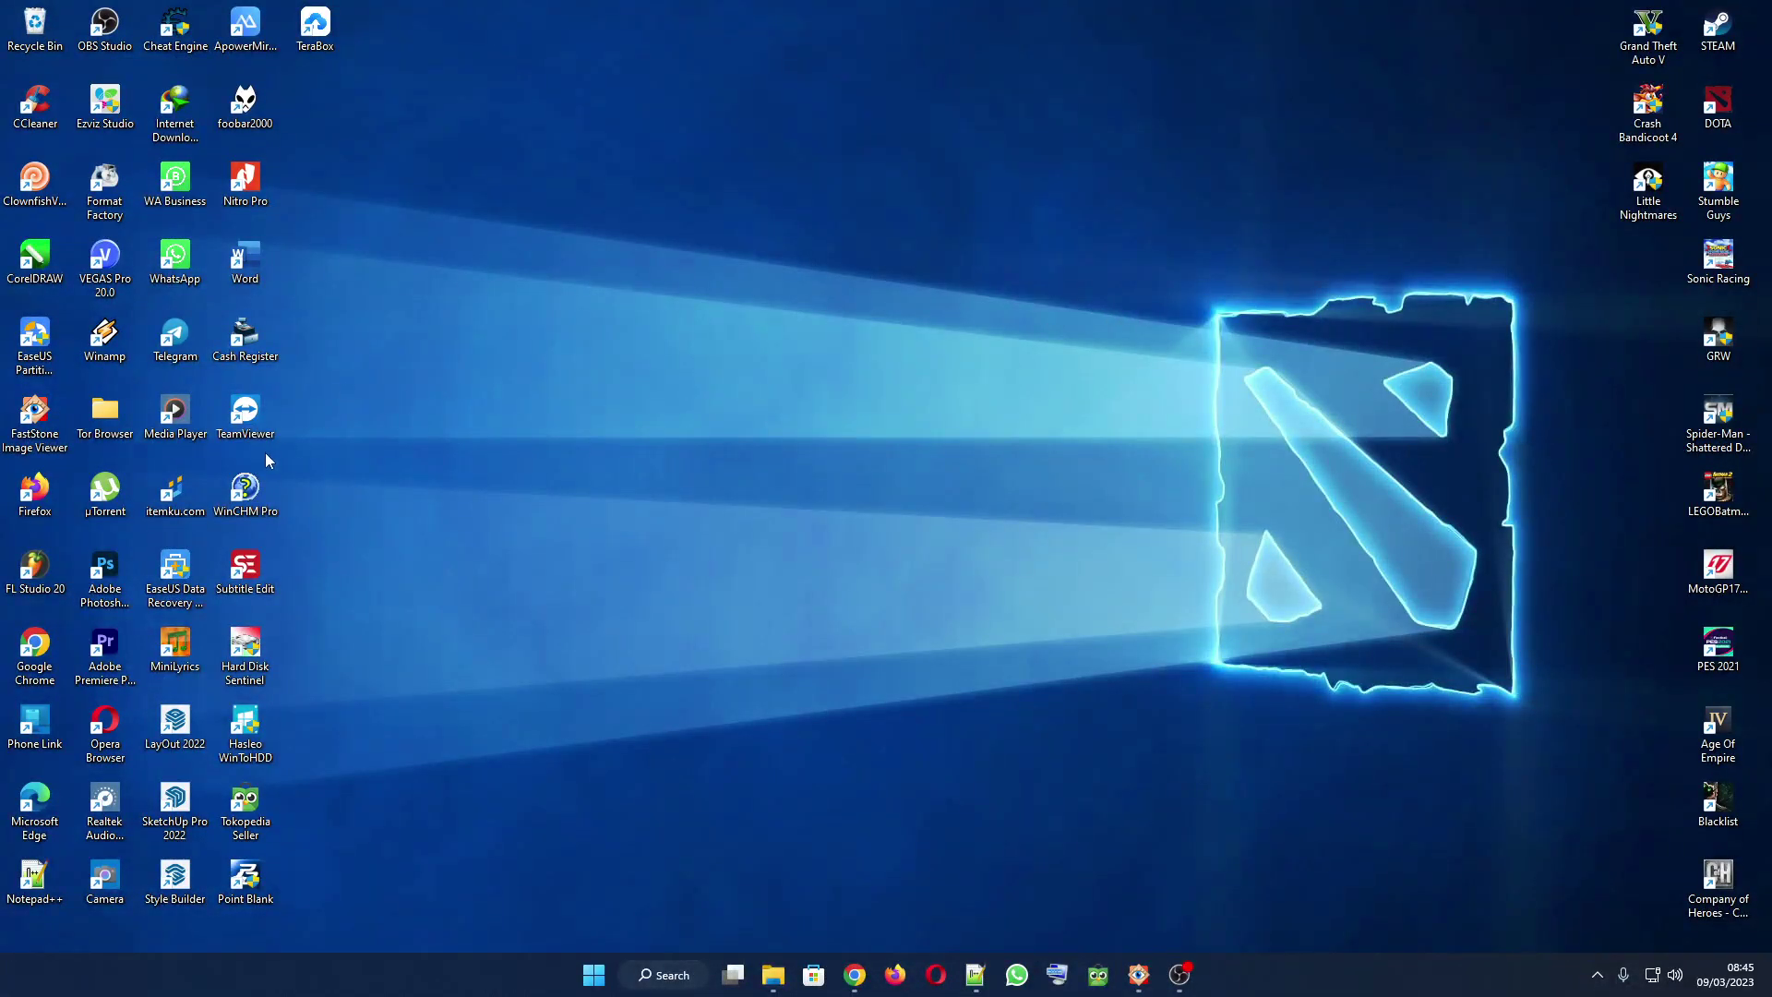
Step: Launch VEGAS Pro 20.0, postponing its update, and place the karaoke video from the Thumbnail Youtube DOTA2 OBS folder at the timeline's start
{"action": "left_click", "coordinate": [108, 274]}
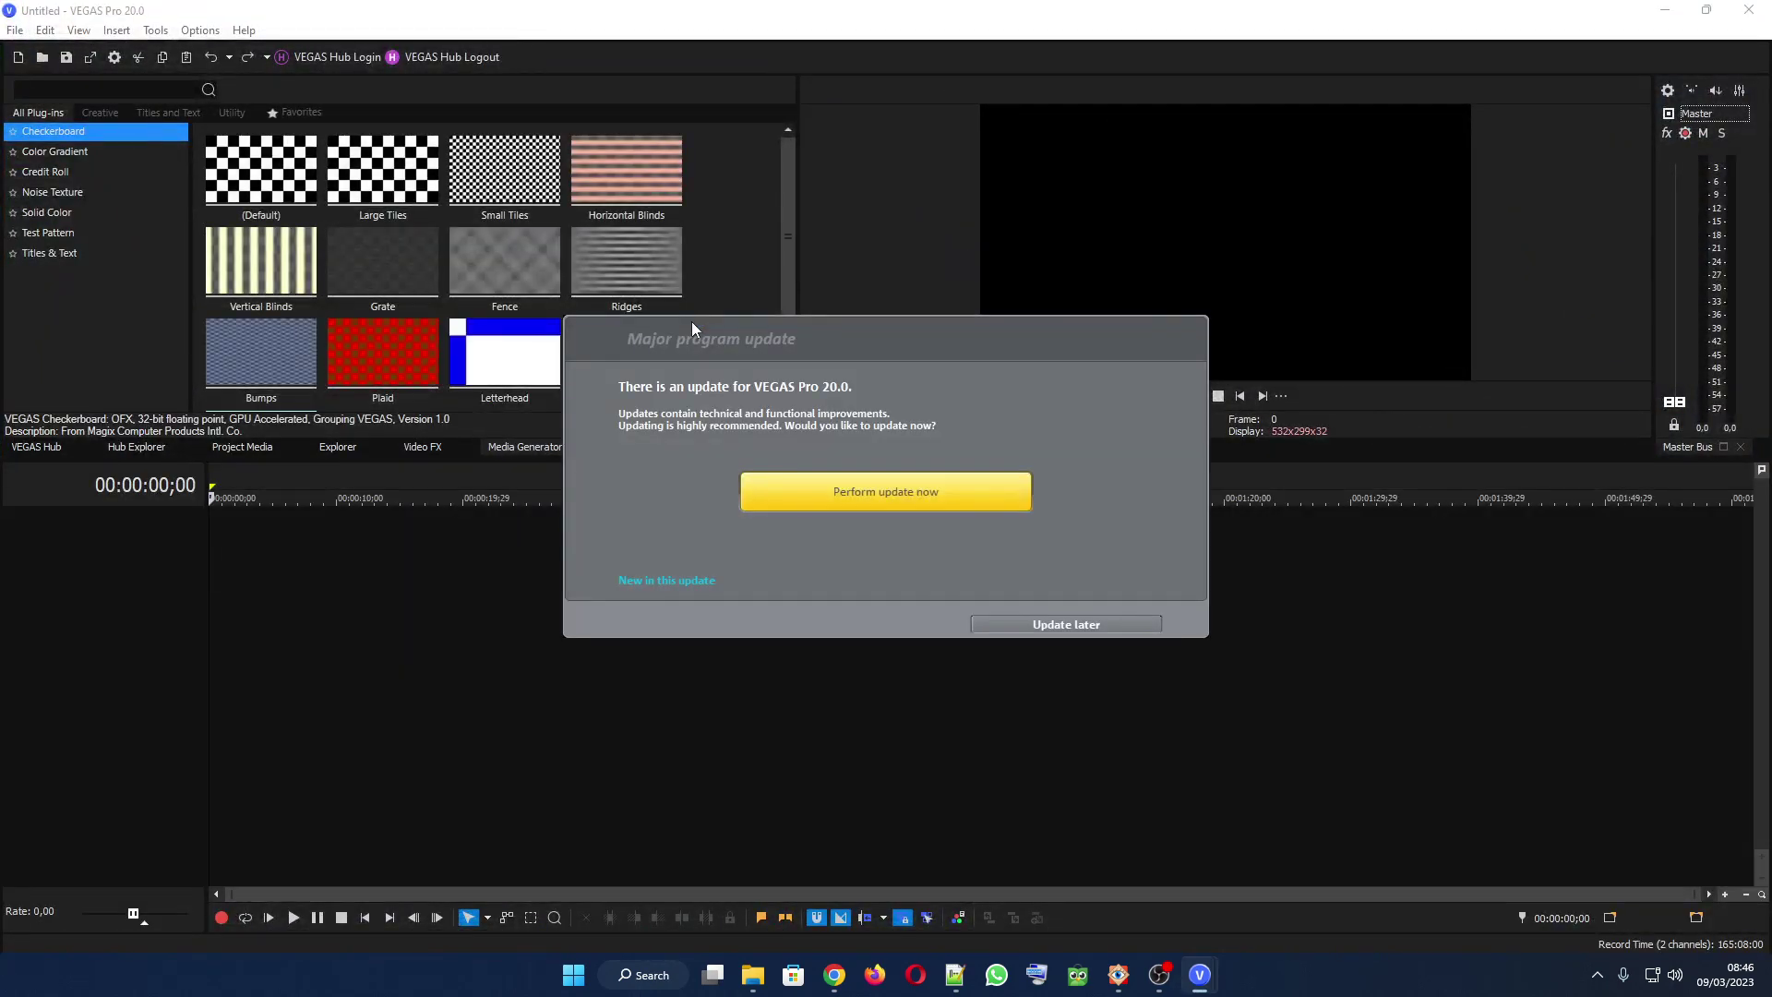
{"action": "left_click", "coordinate": [1093, 625]}
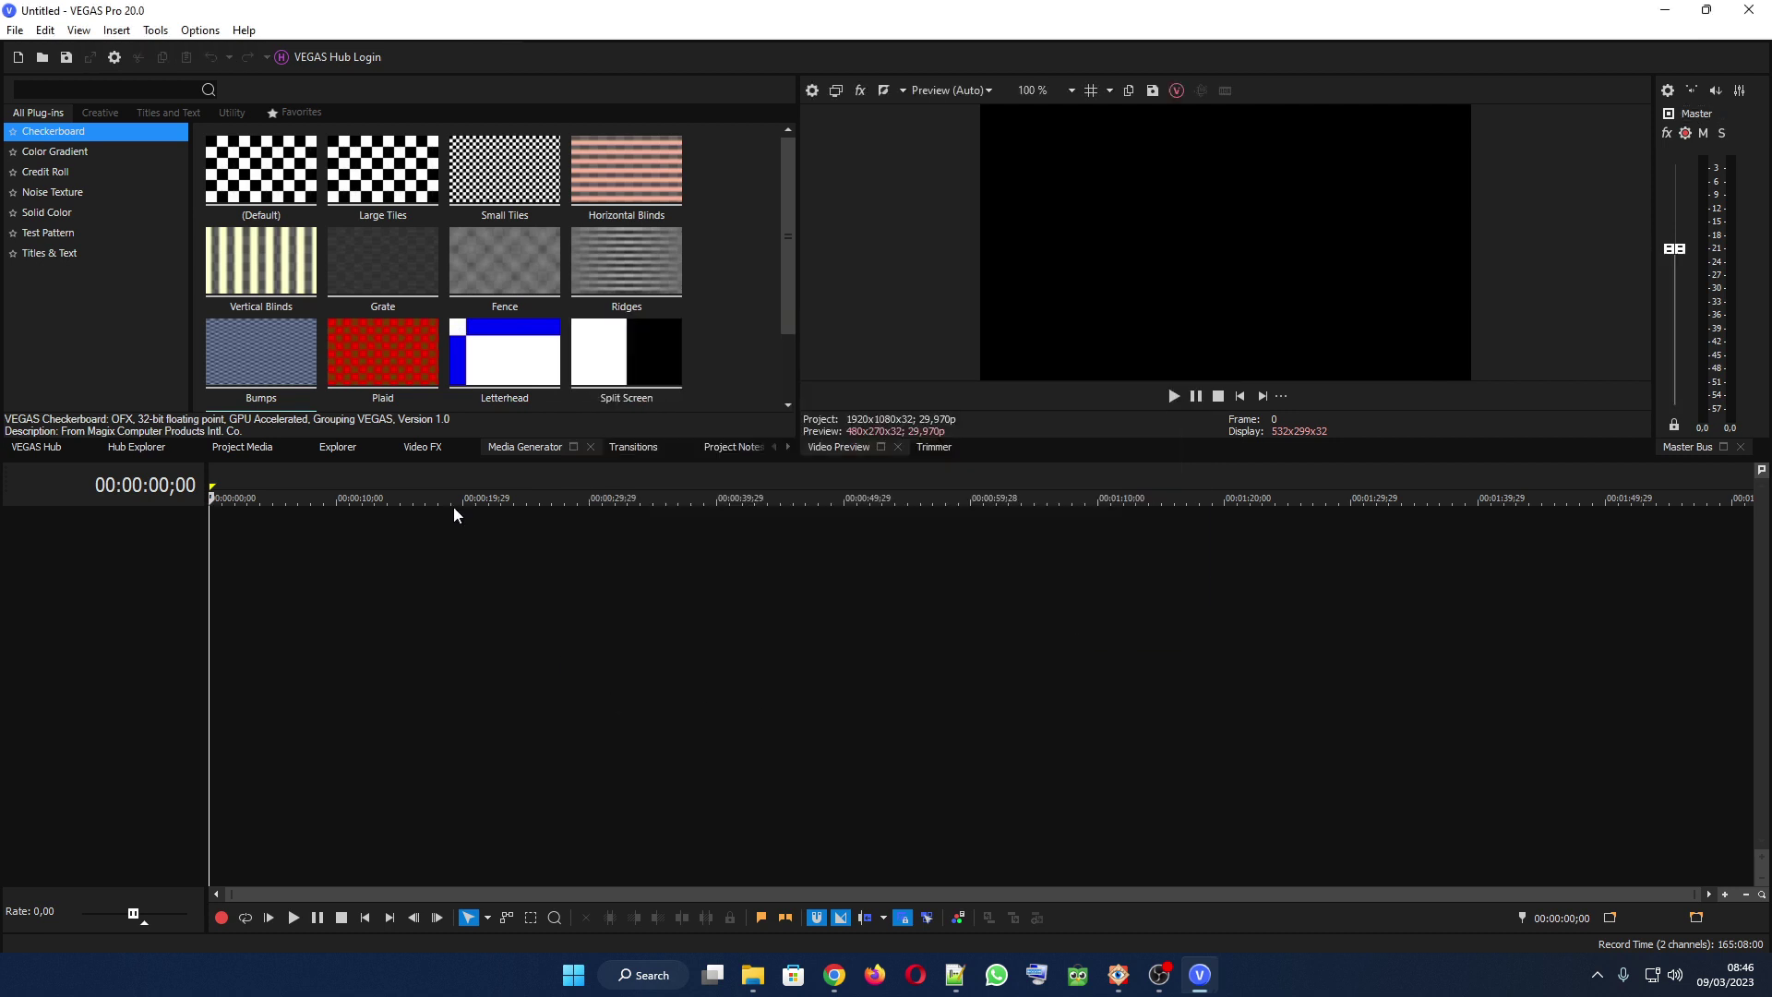
{"action": "left_click", "coordinate": [341, 453]}
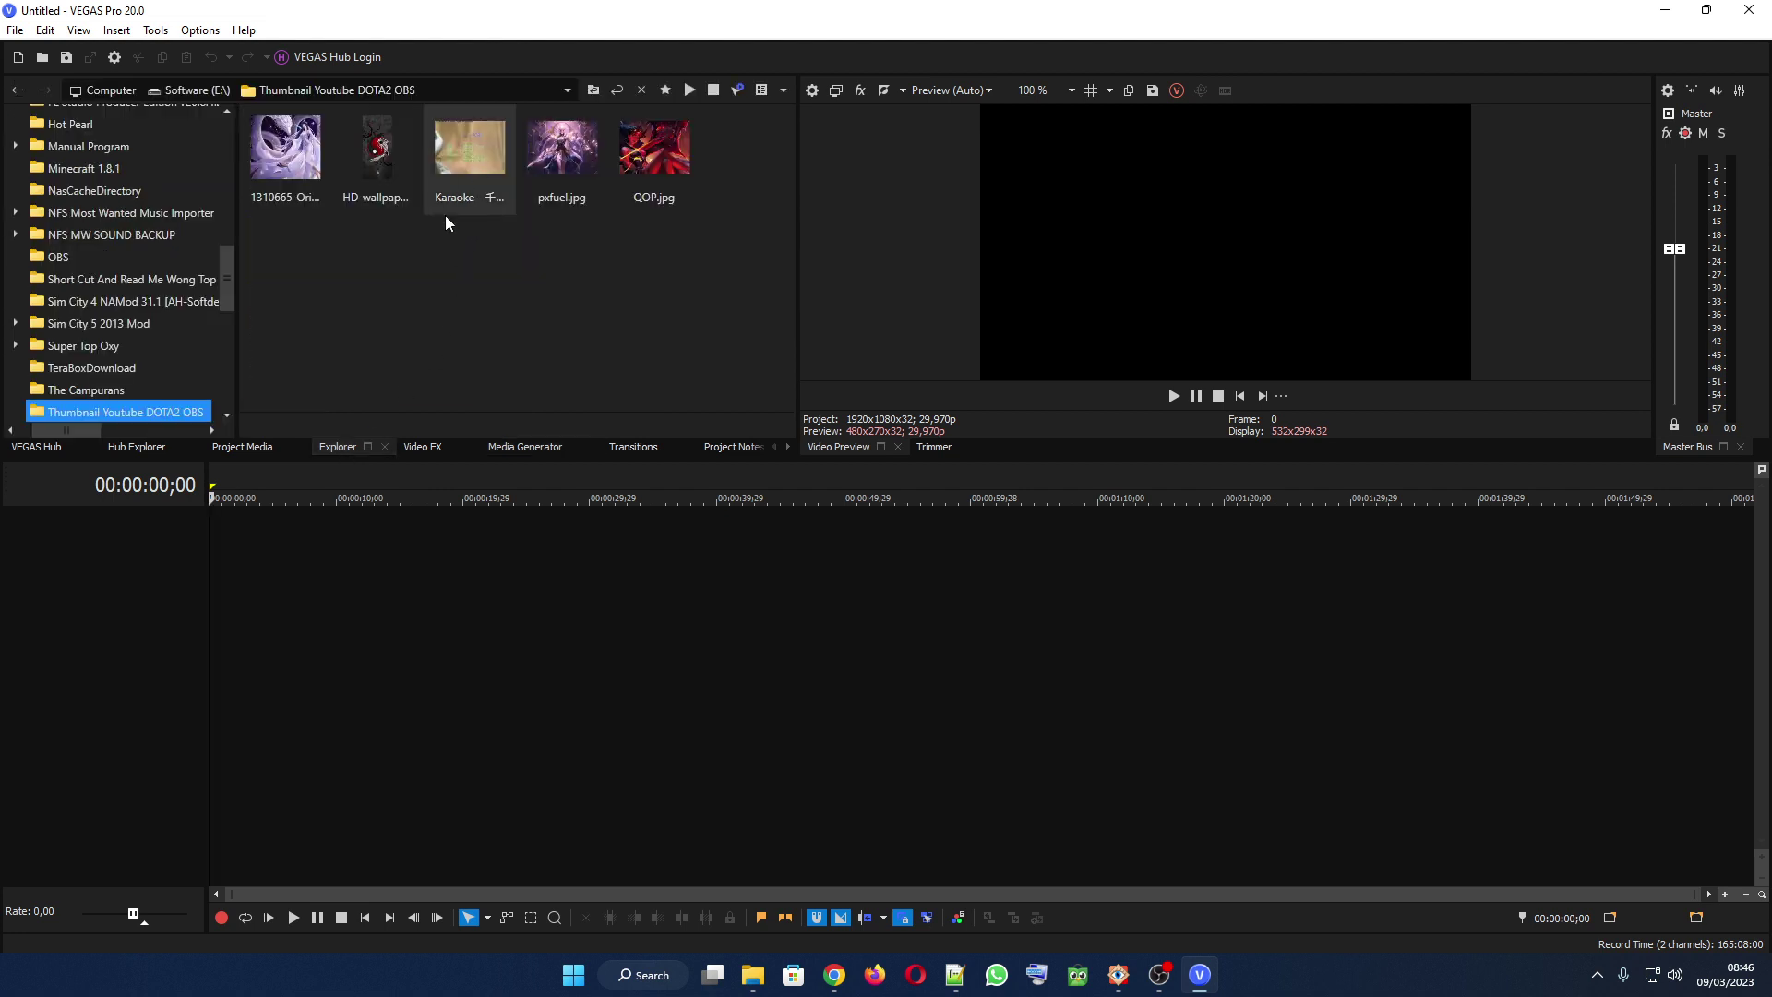
{"action": "left_click_drag", "start_coordinate": [464, 150], "coordinate": [217, 613]}
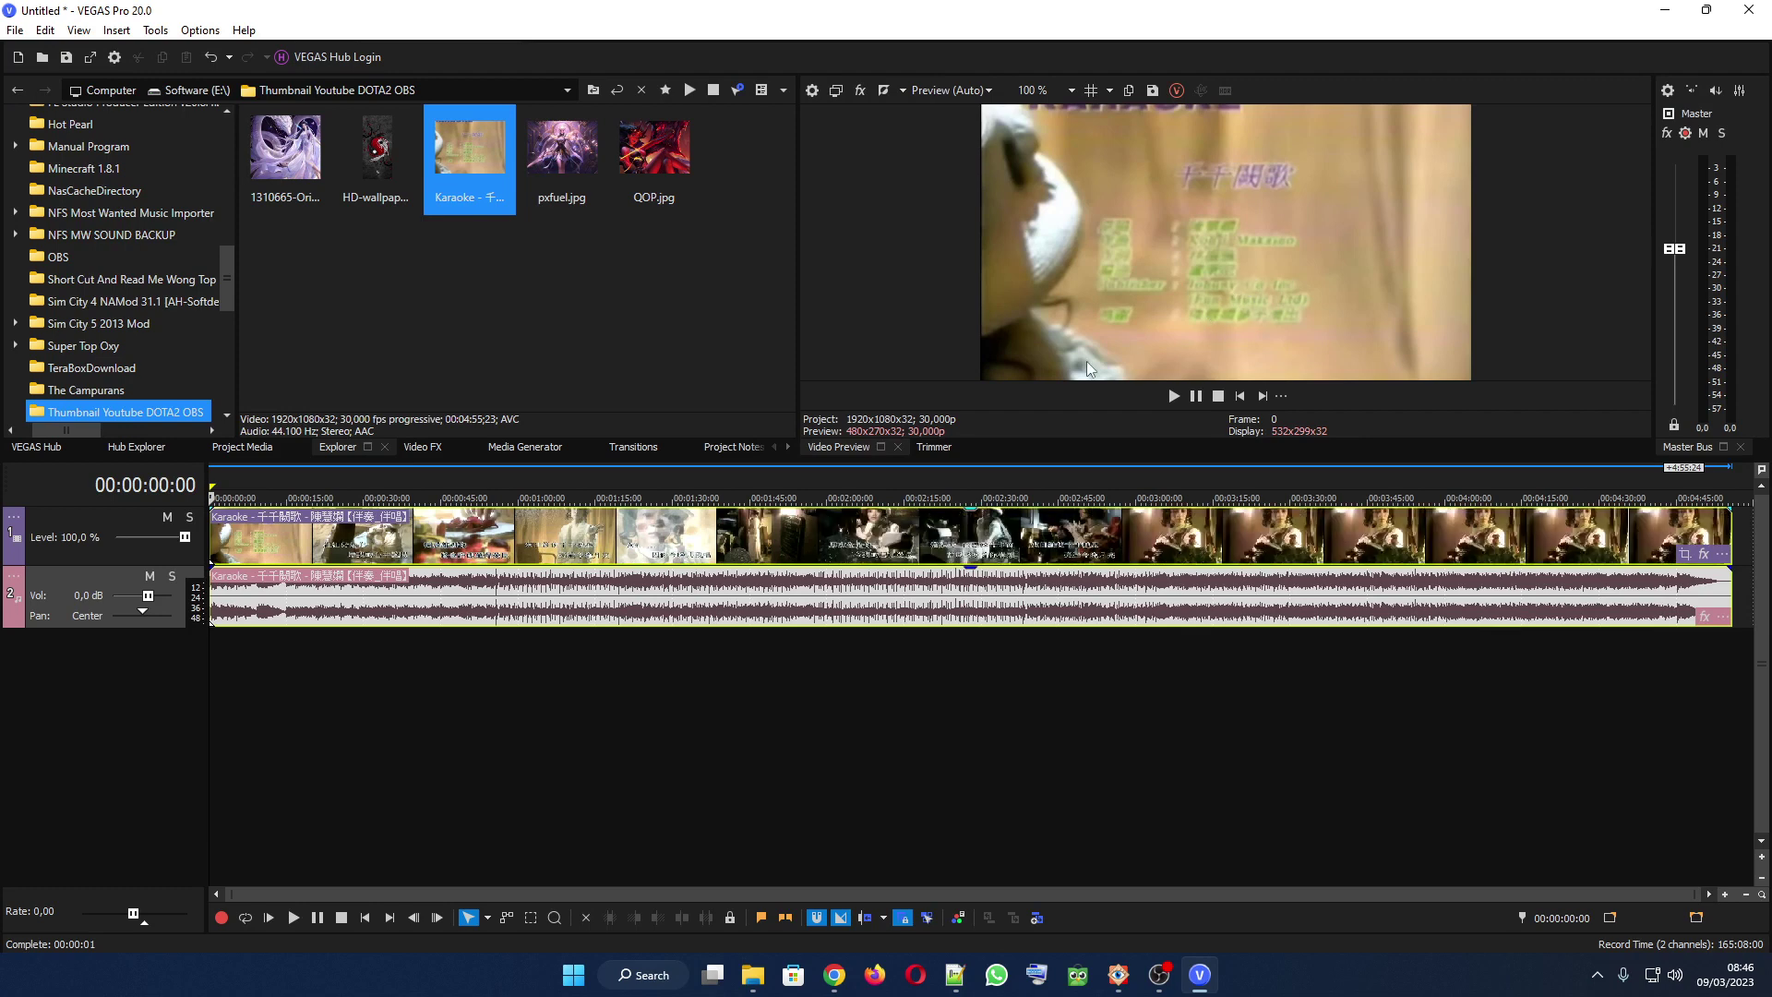
Step: Preview the karaoke video for a moment from about 52 seconds into the timeline
{"action": "left_click", "coordinate": [480, 474]}
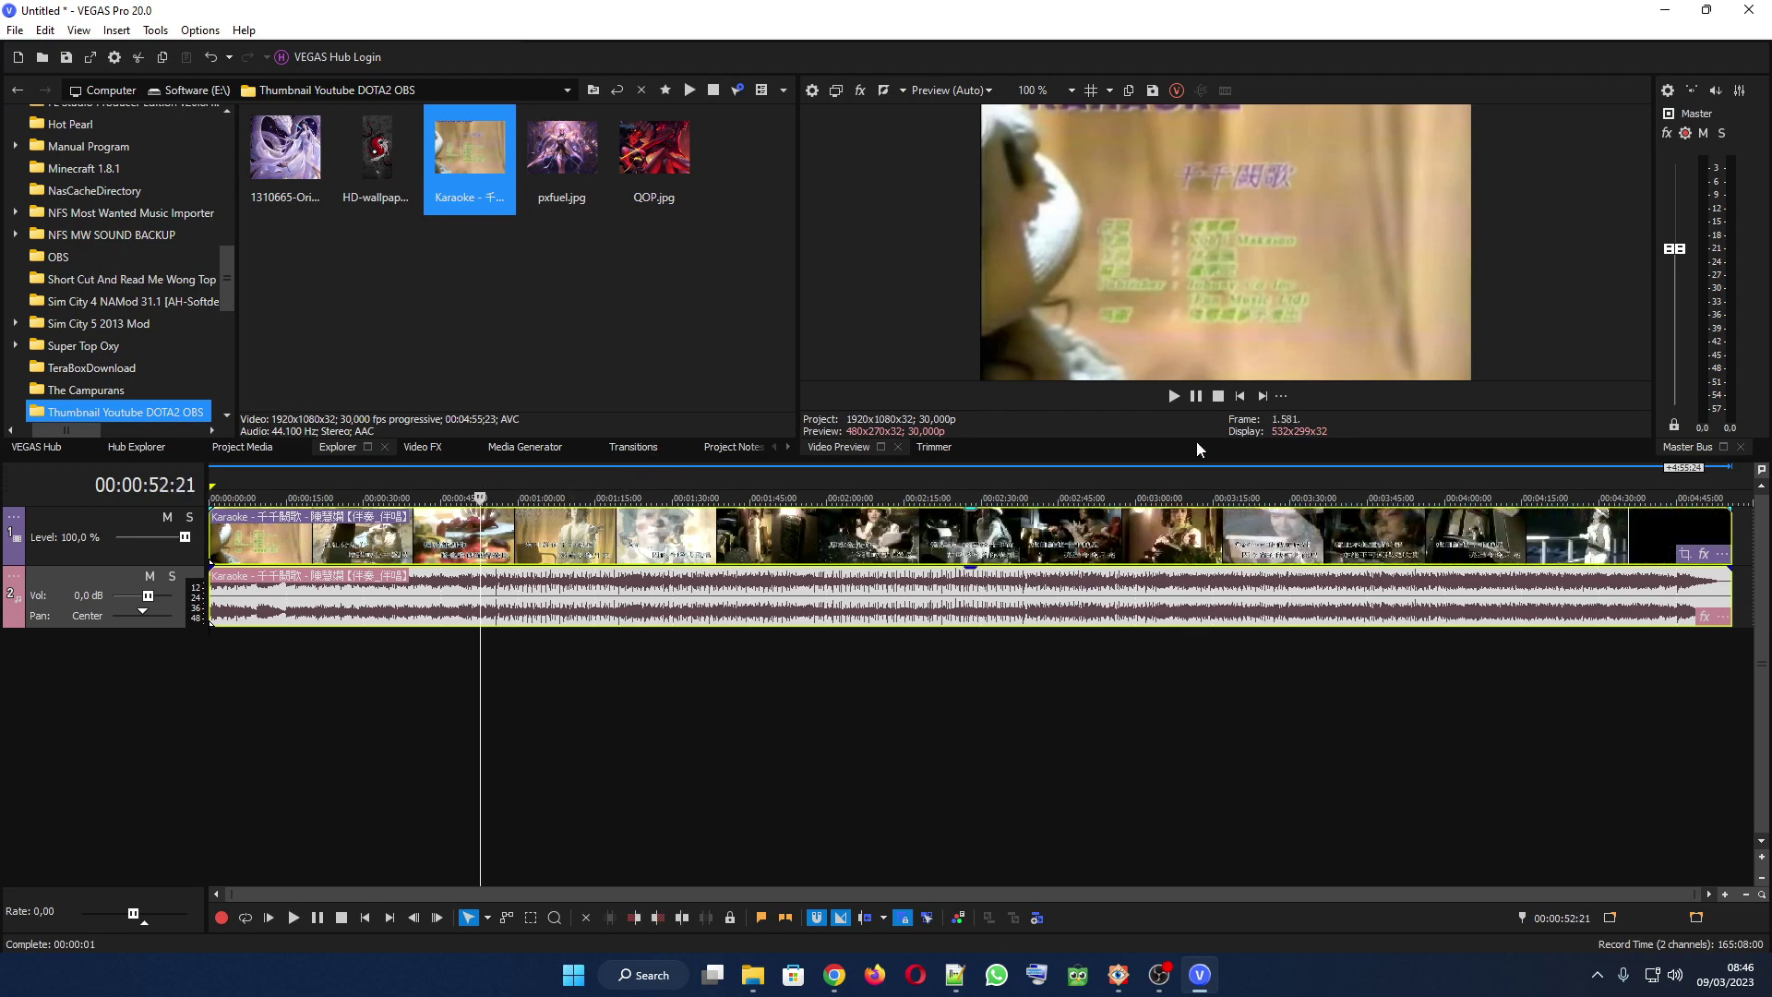
{"action": "left_click", "coordinate": [1172, 396]}
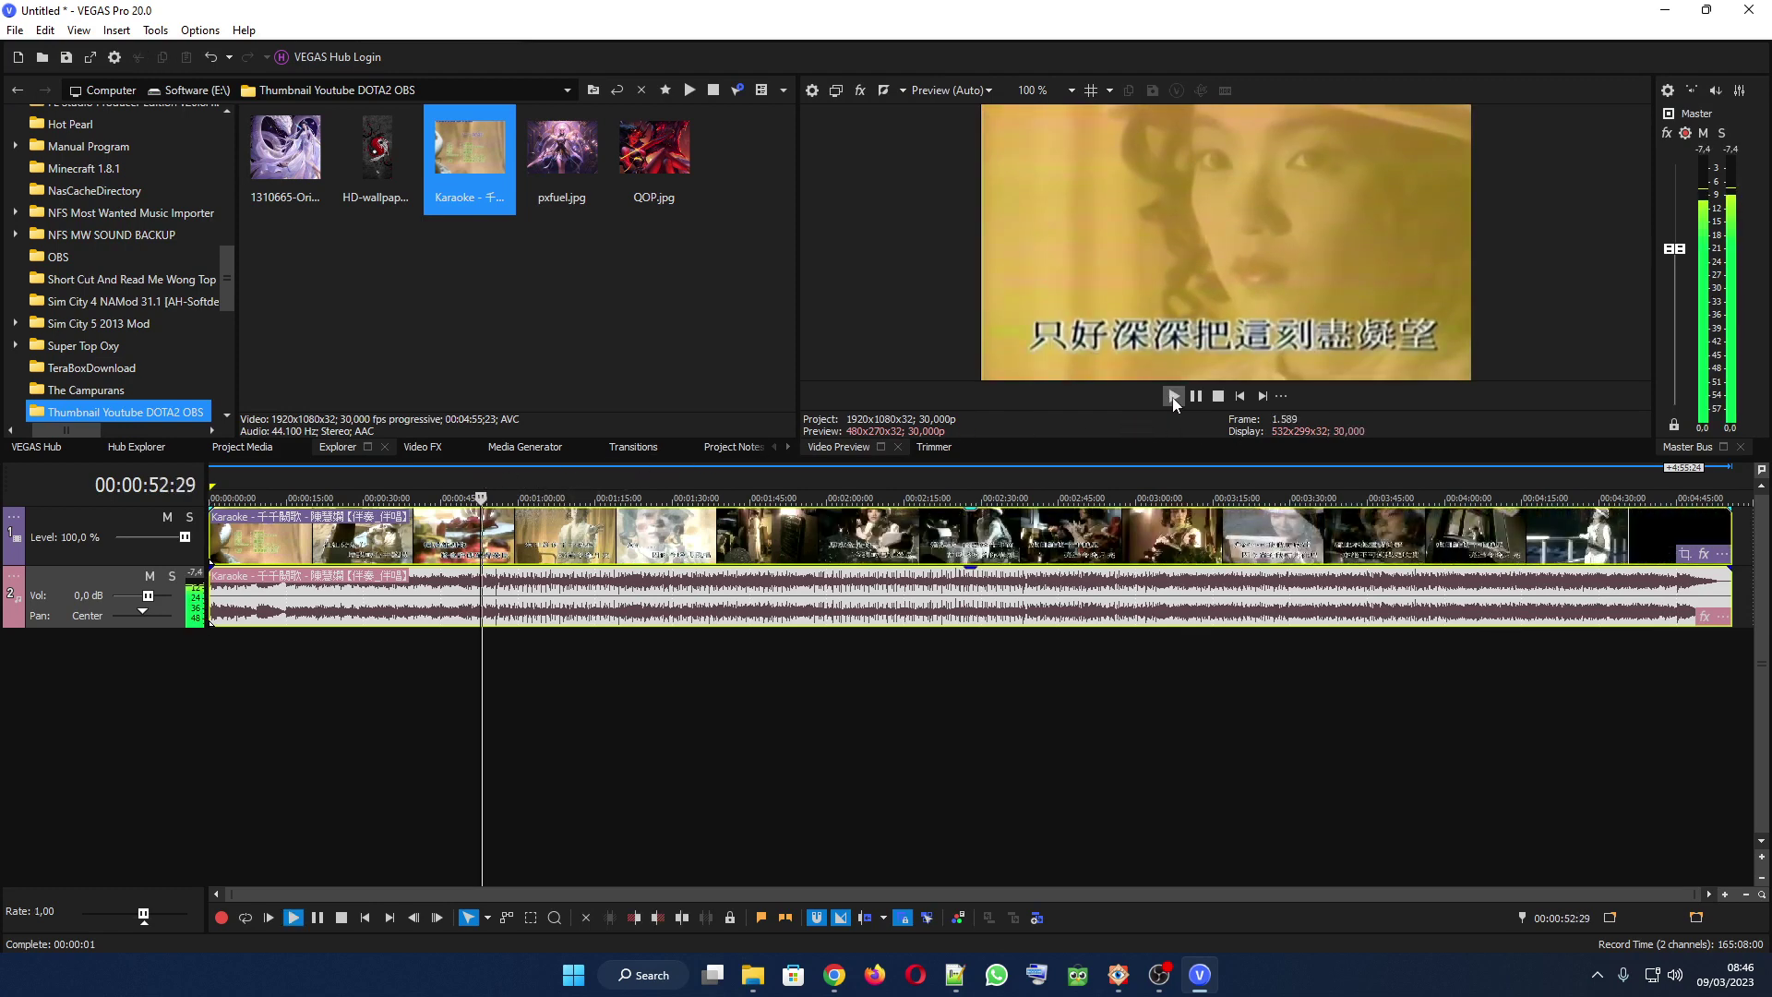
{"action": "left_click", "coordinate": [1195, 396]}
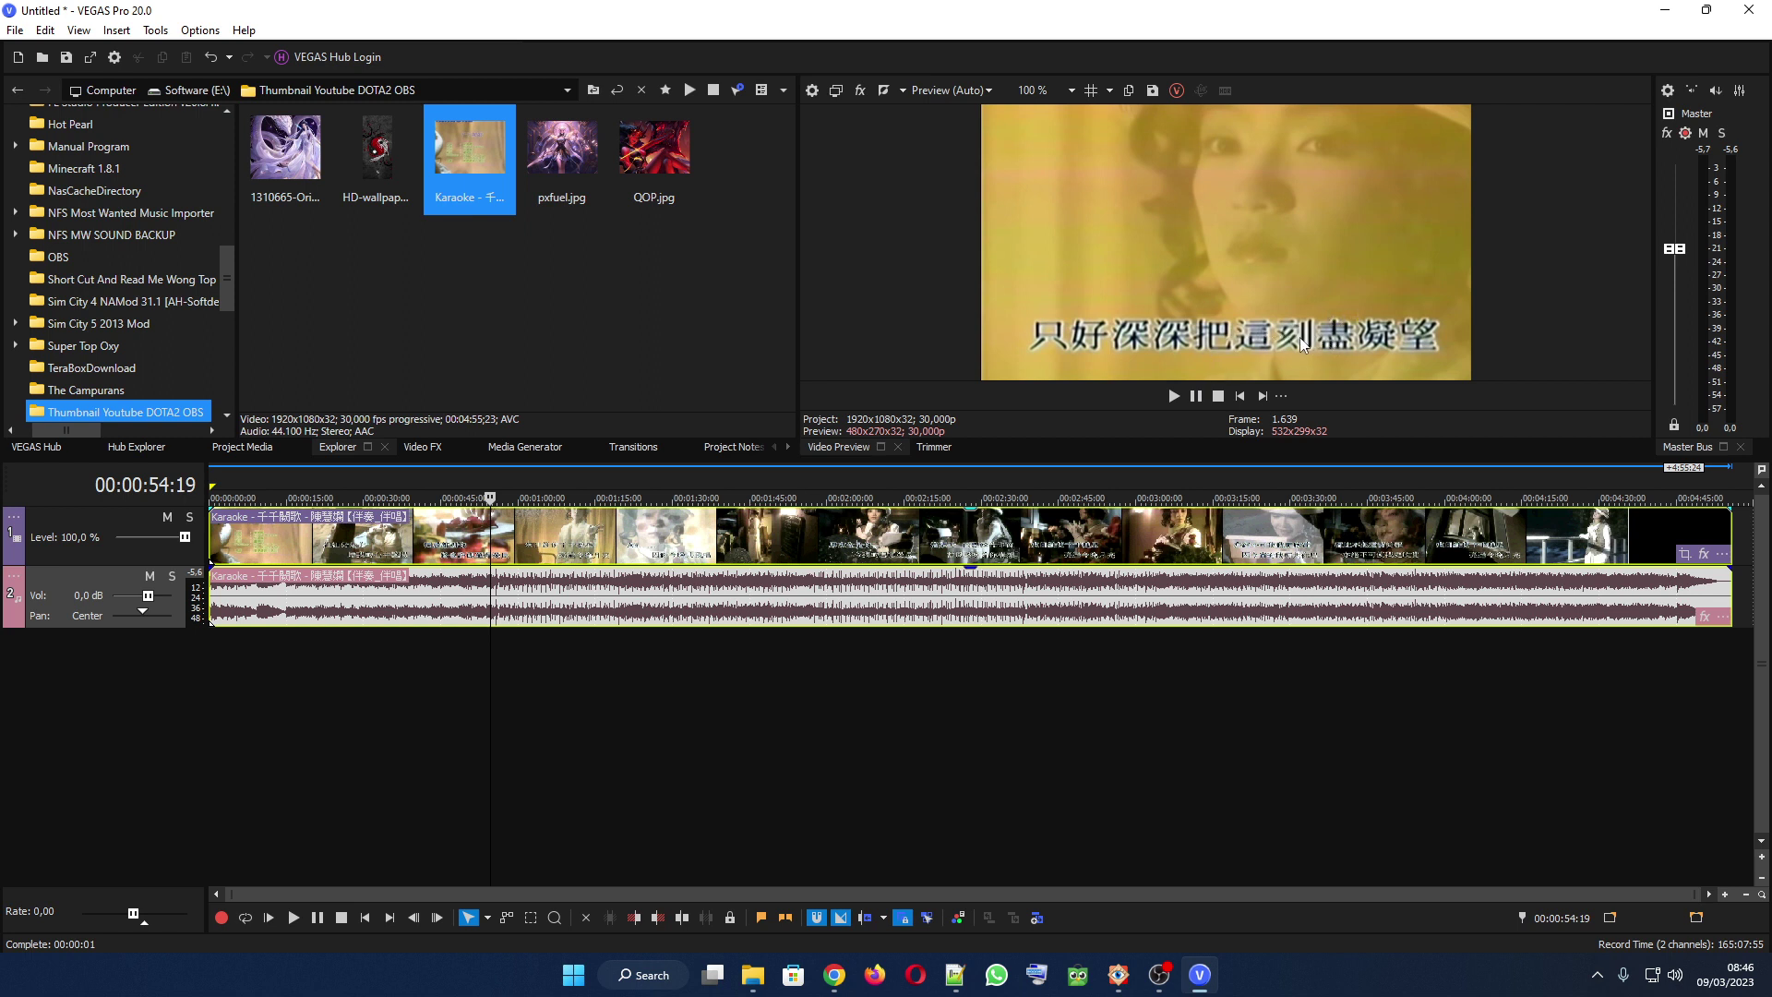
Step: Delete the karaoke clip's video event while keeping its audio, and briefly play the timeline to check the sound
{"action": "left_click", "coordinate": [937, 545]}
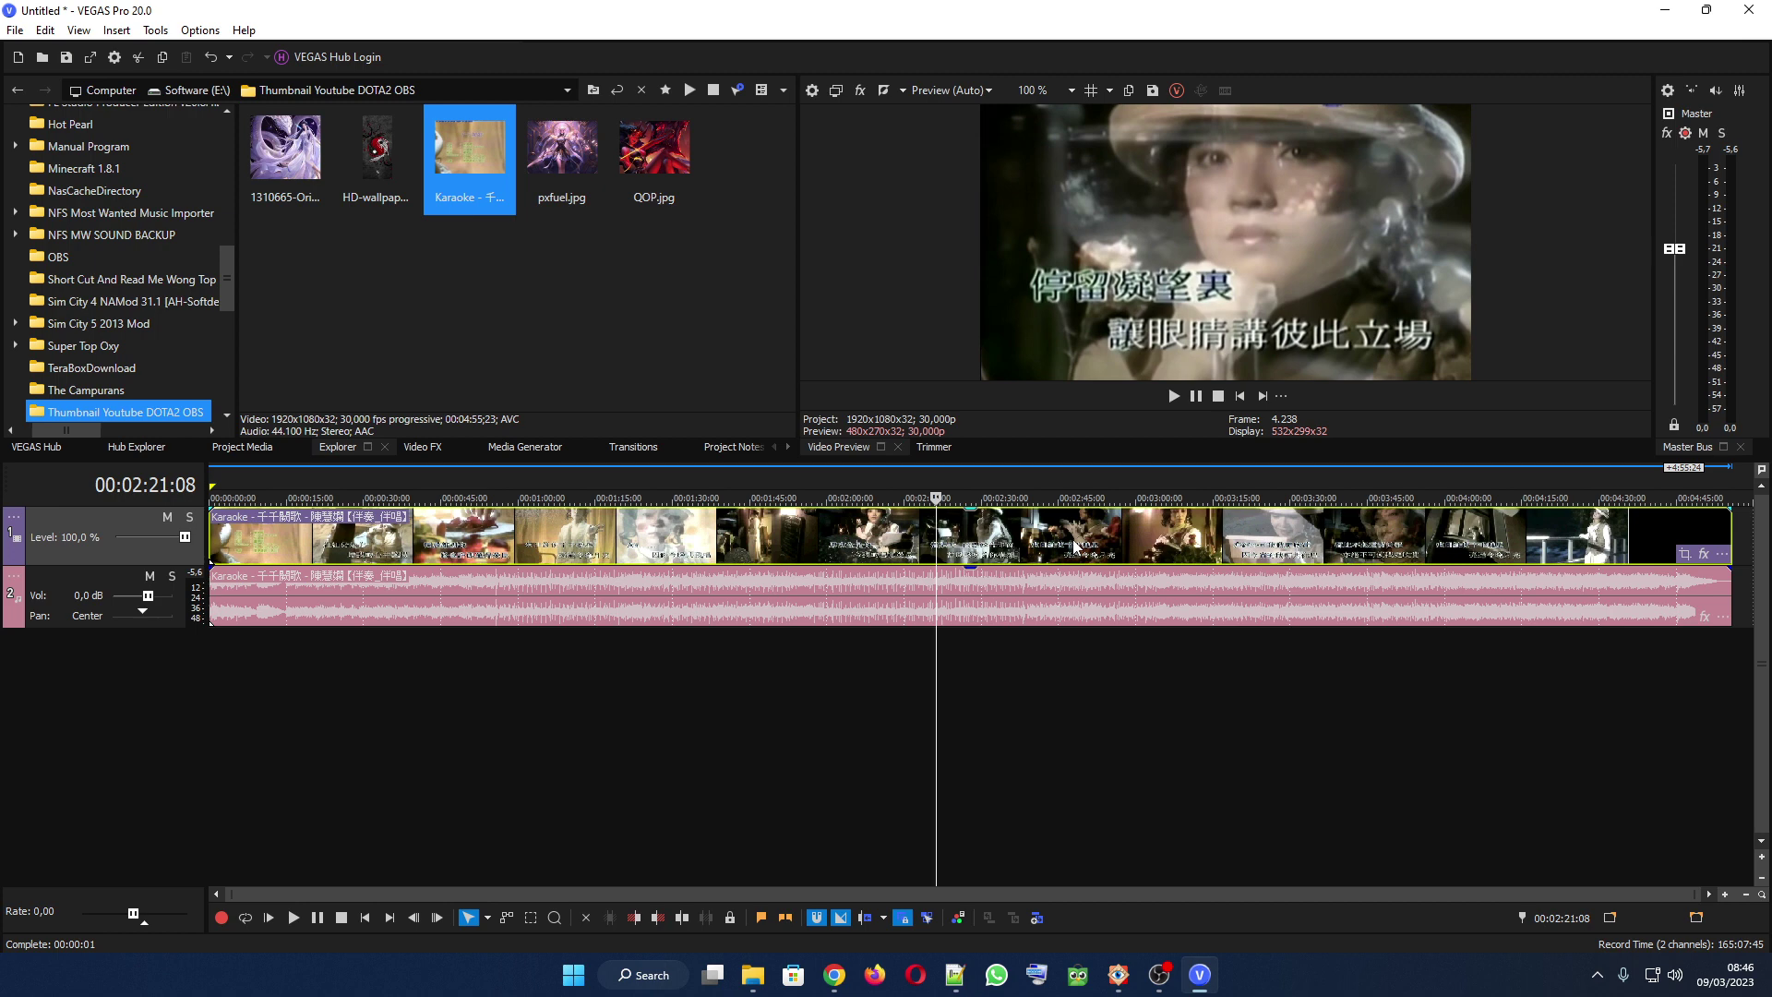
{"action": "left_click_drag", "start_coordinate": [1074, 544], "coordinate": [1108, 546]}
{"action": "right_click", "coordinate": [1128, 545]}
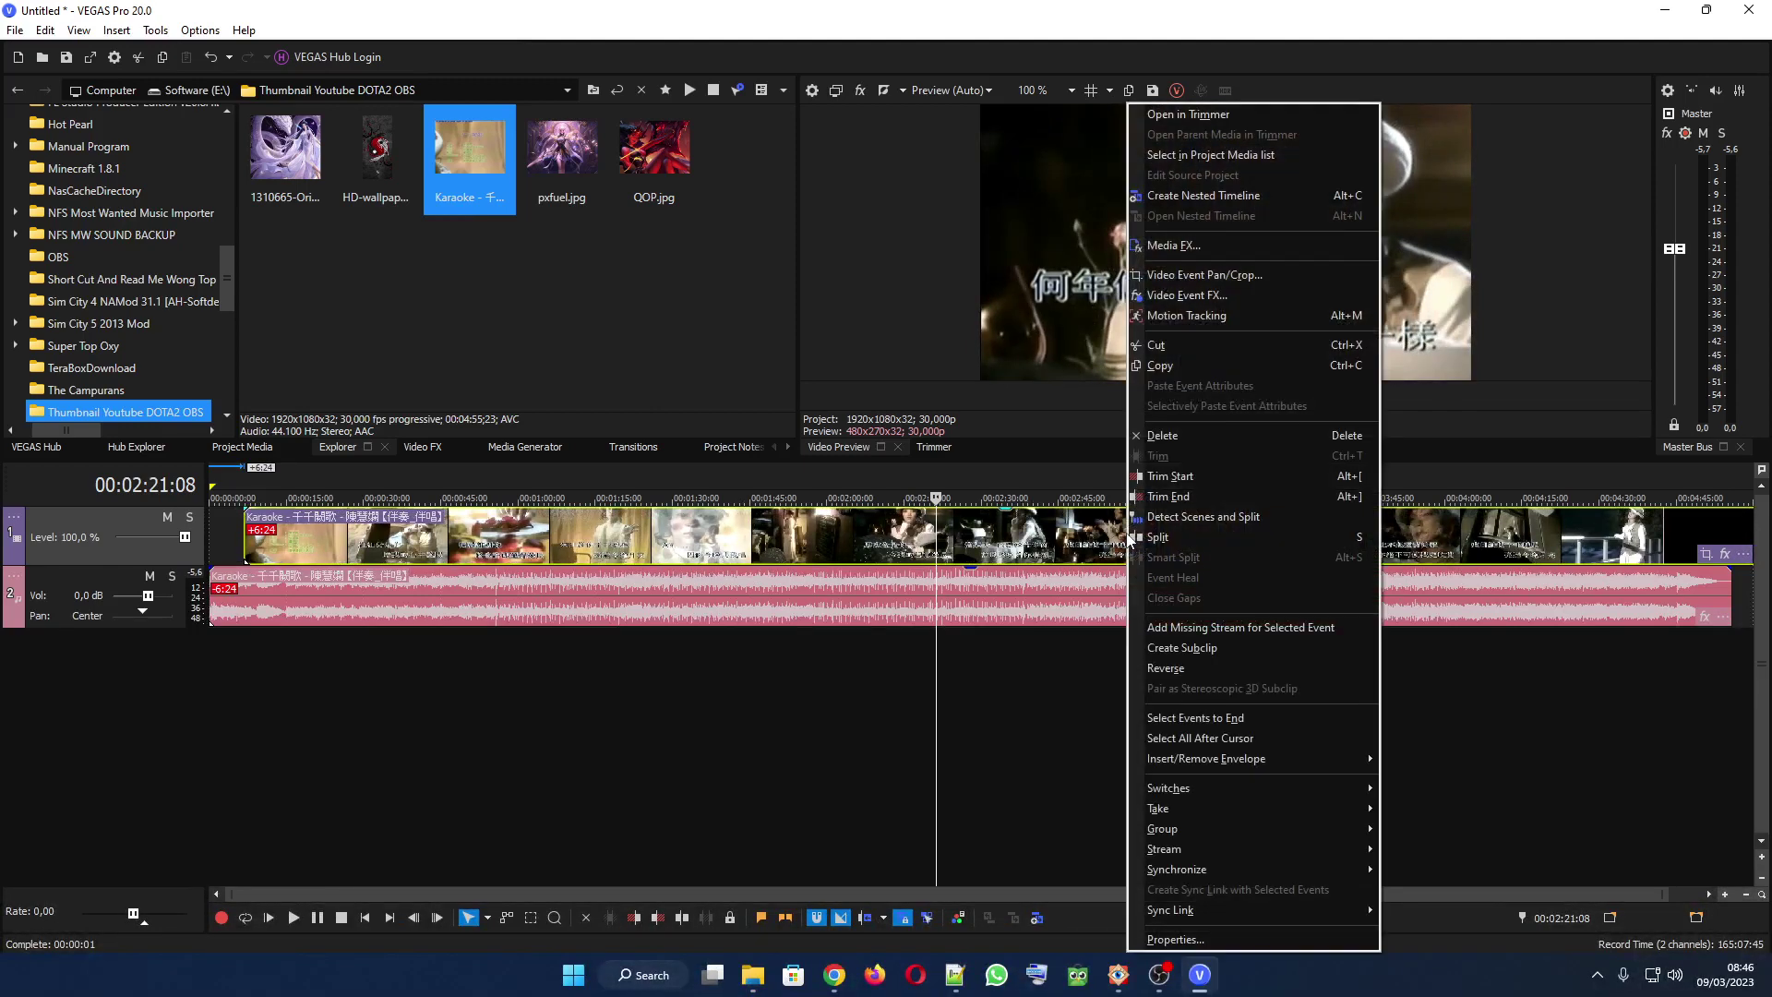
{"action": "left_click", "coordinate": [1156, 435]}
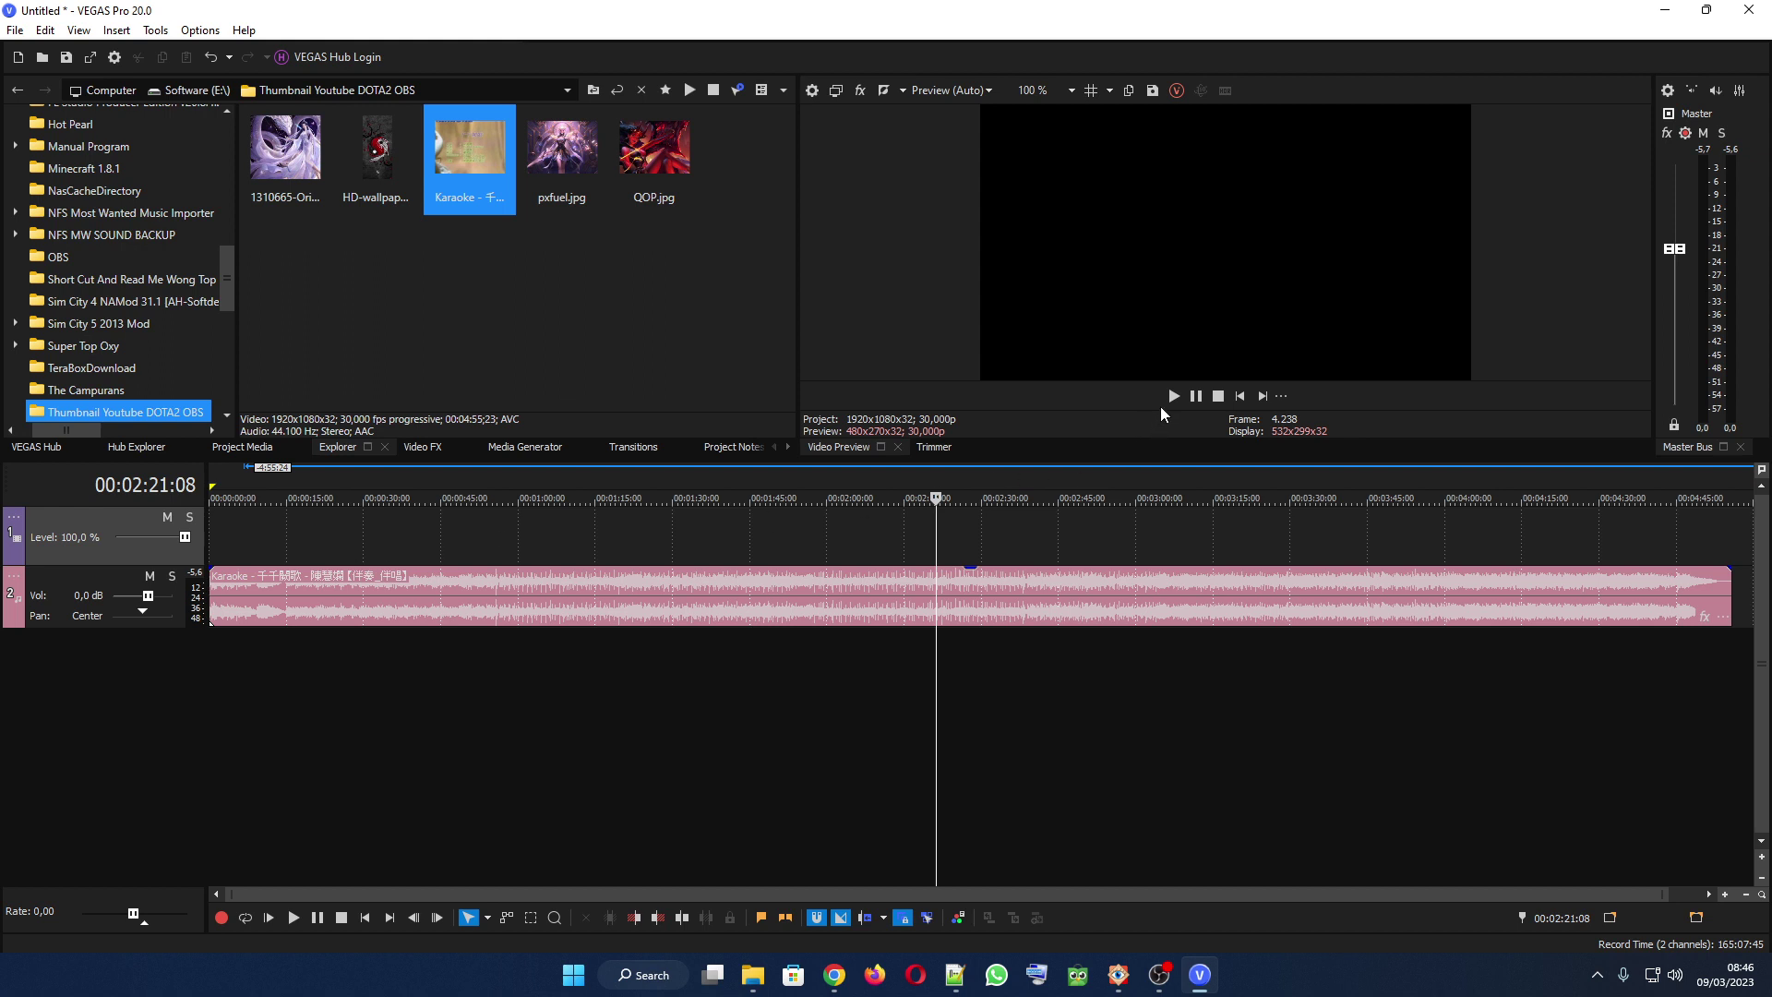
{"action": "left_click", "coordinate": [1170, 397]}
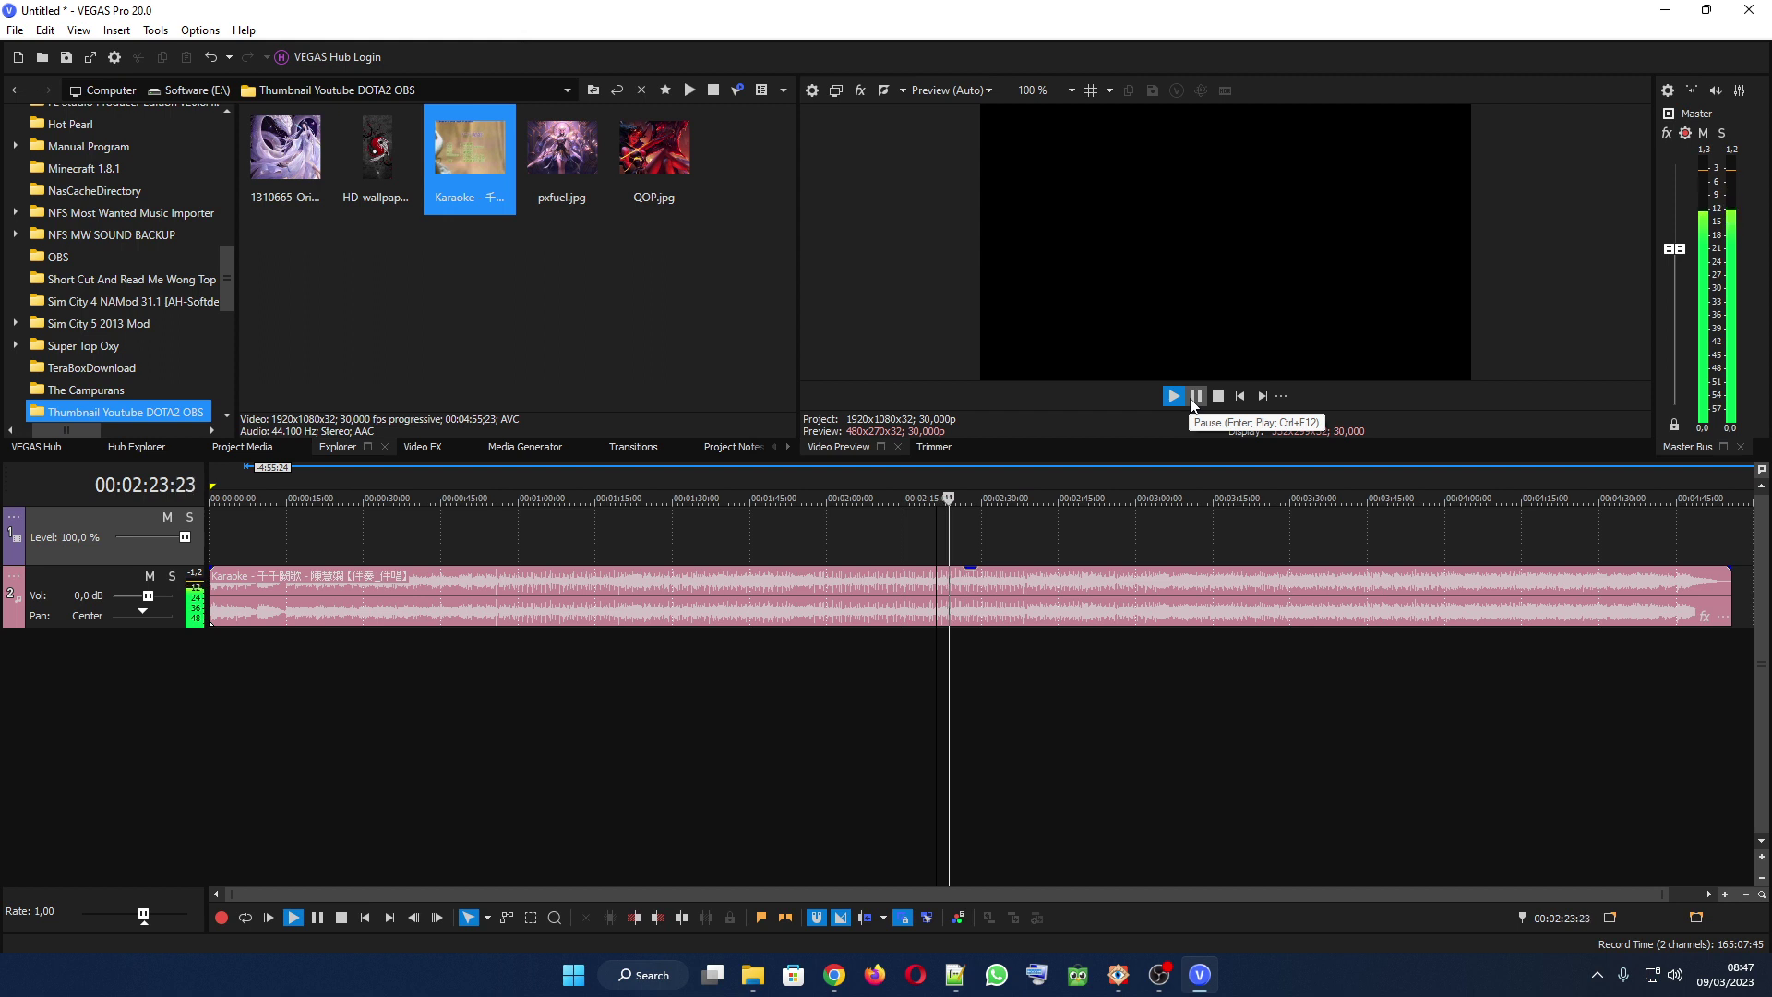
{"action": "left_click", "coordinate": [1195, 397]}
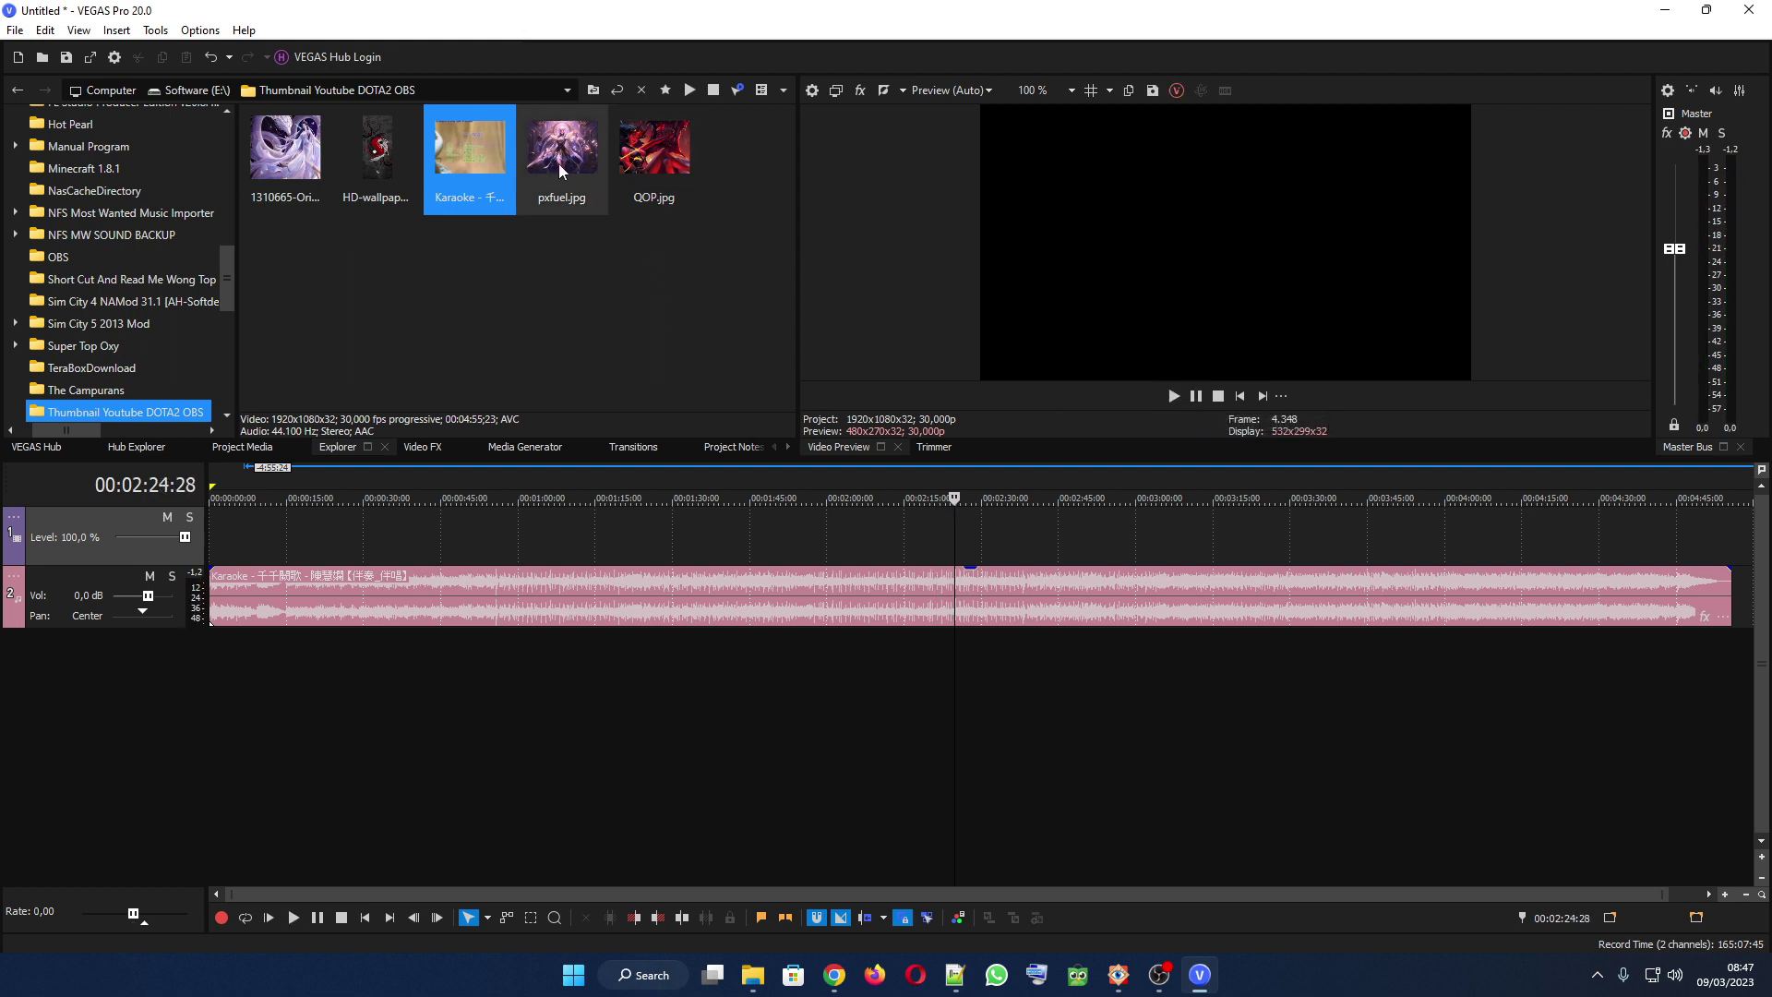
Step: Fill the empty video track with pxfuel.jpg for the full length of the song, and insert two more video tracks
{"action": "left_click_drag", "start_coordinate": [559, 167], "coordinate": [1731, 566]}
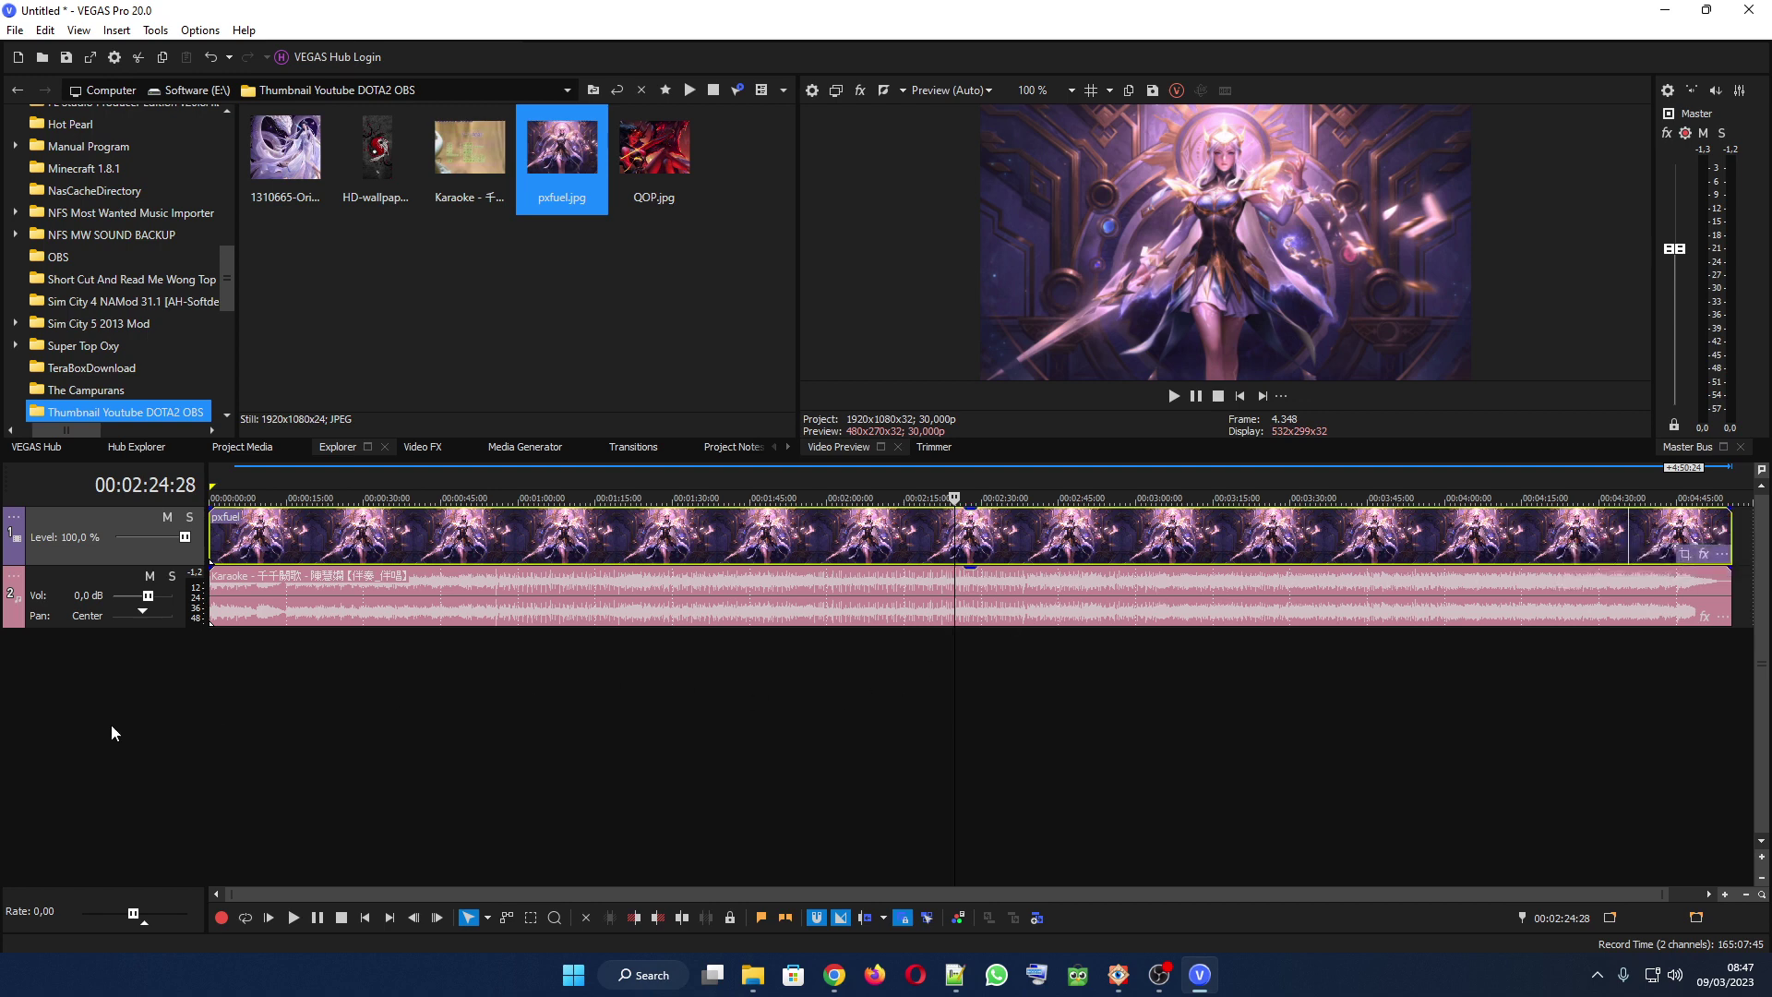
{"action": "right_click", "coordinate": [828, 718]}
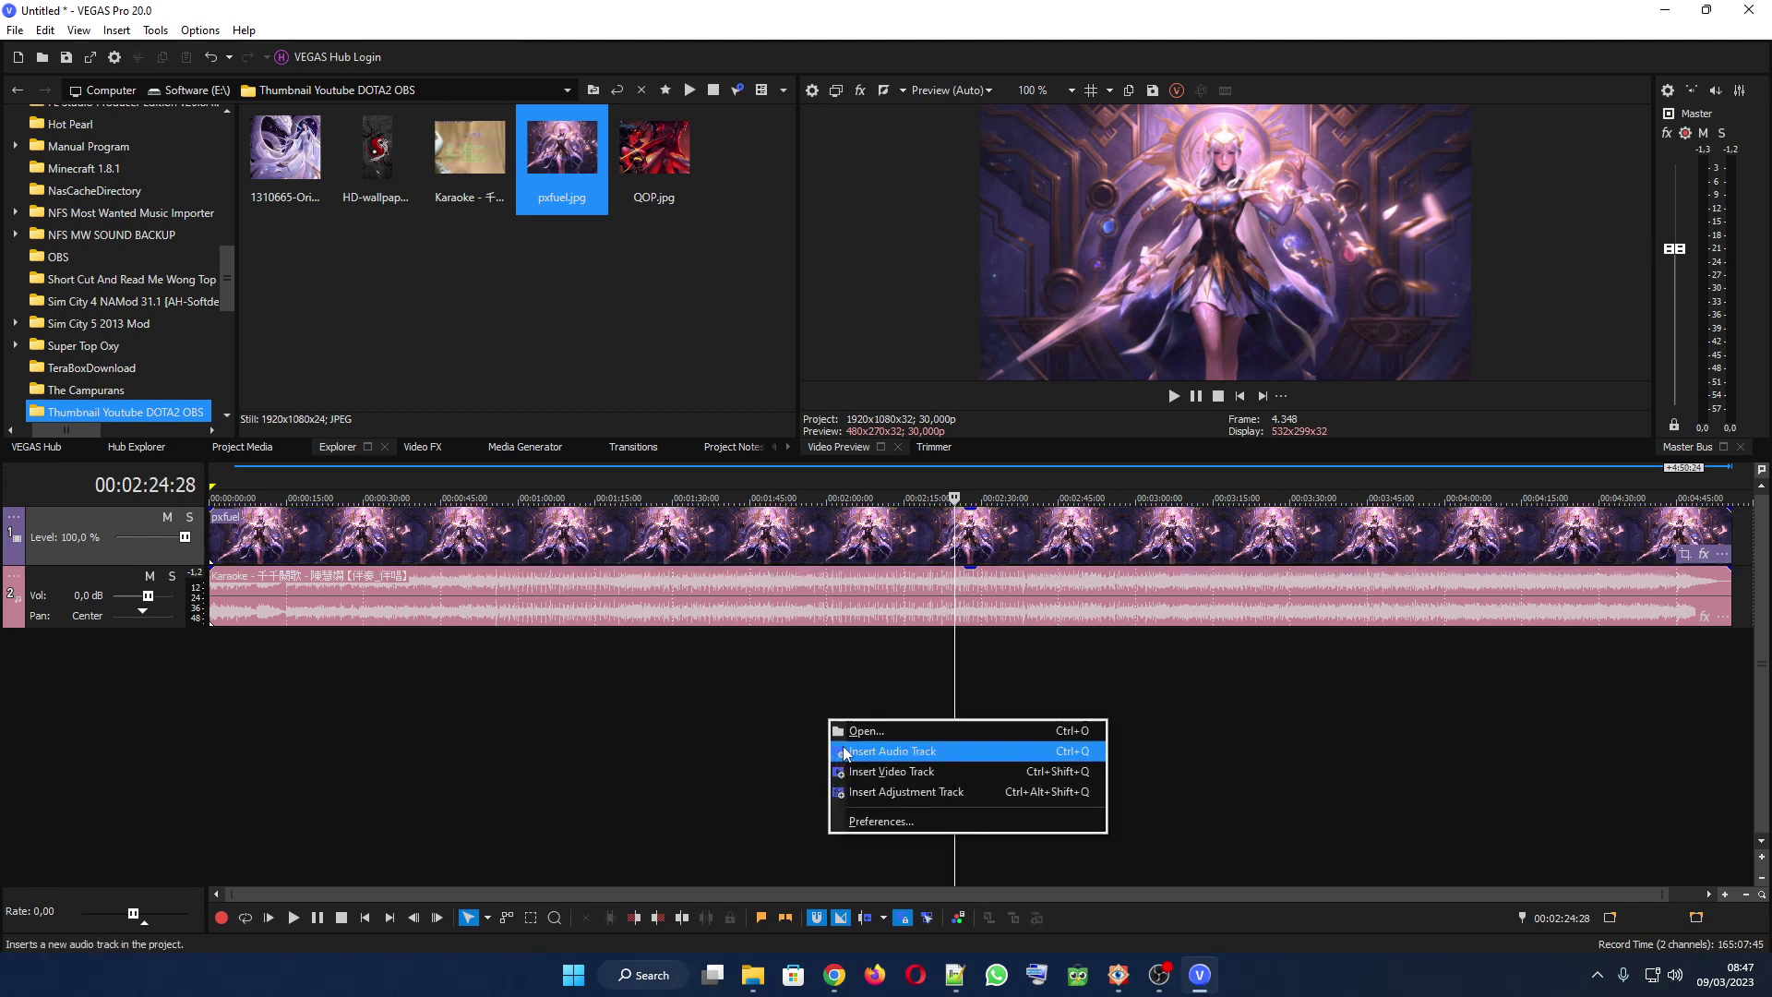
{"action": "left_click", "coordinate": [841, 772]}
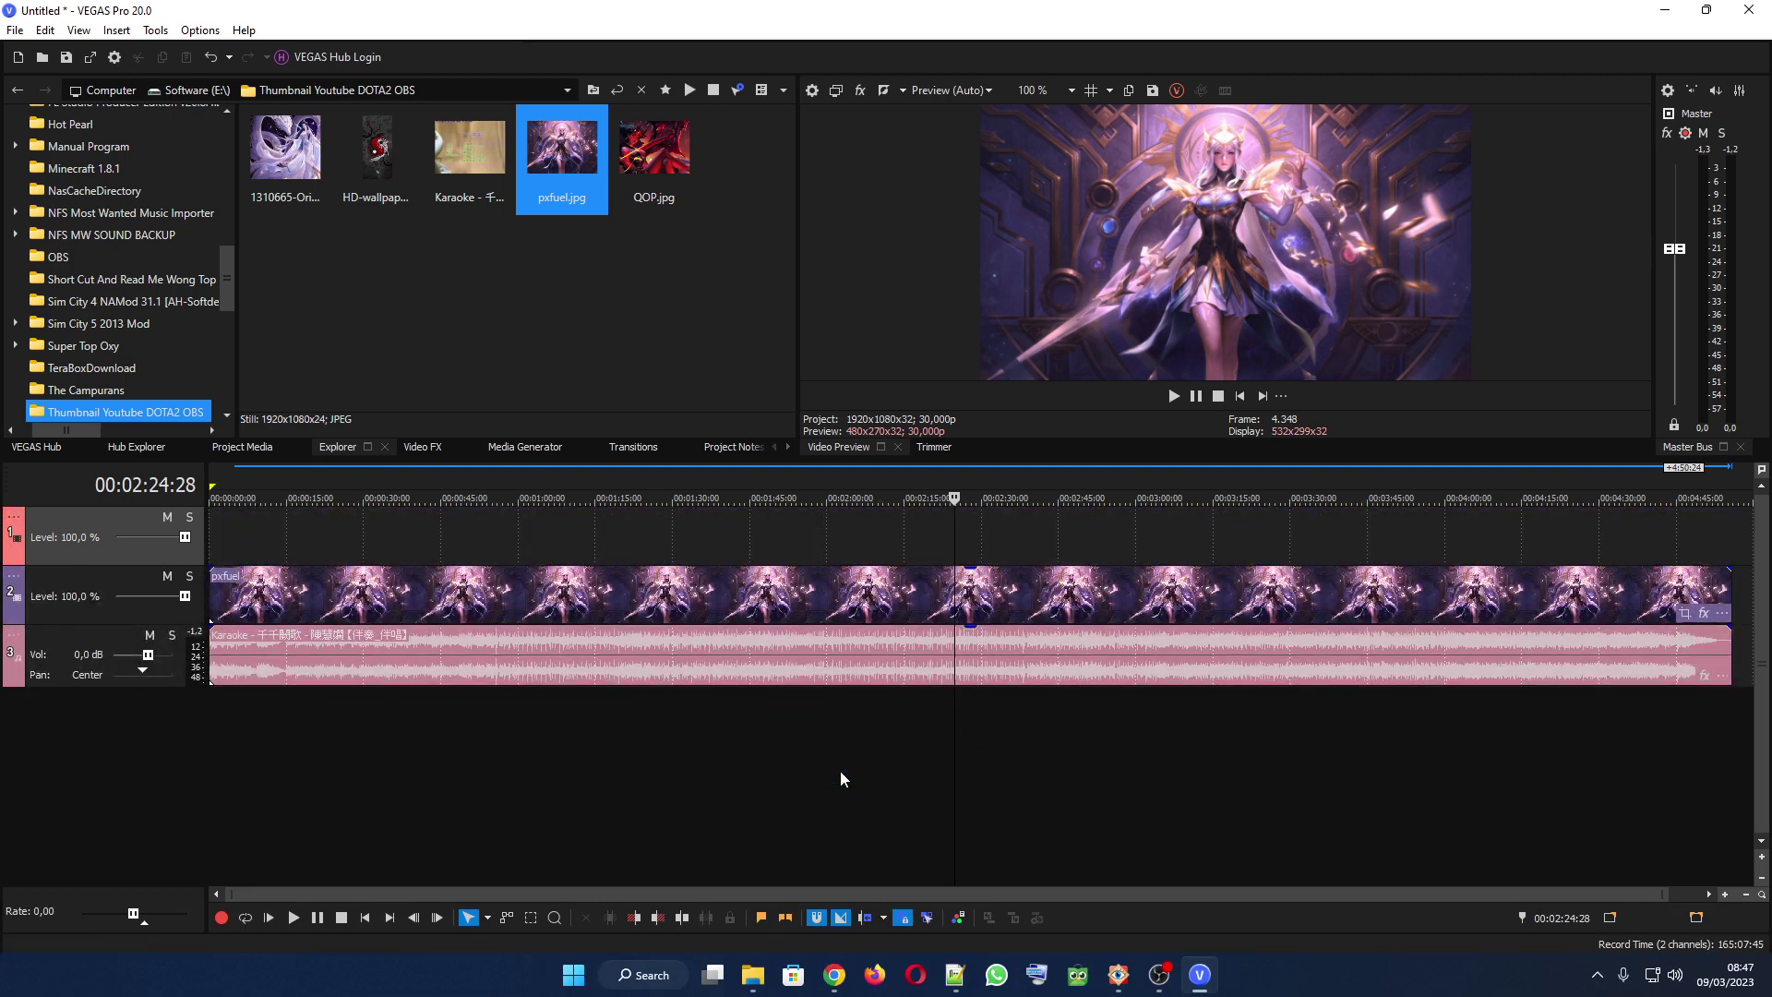
{"action": "right_click", "coordinate": [840, 772]}
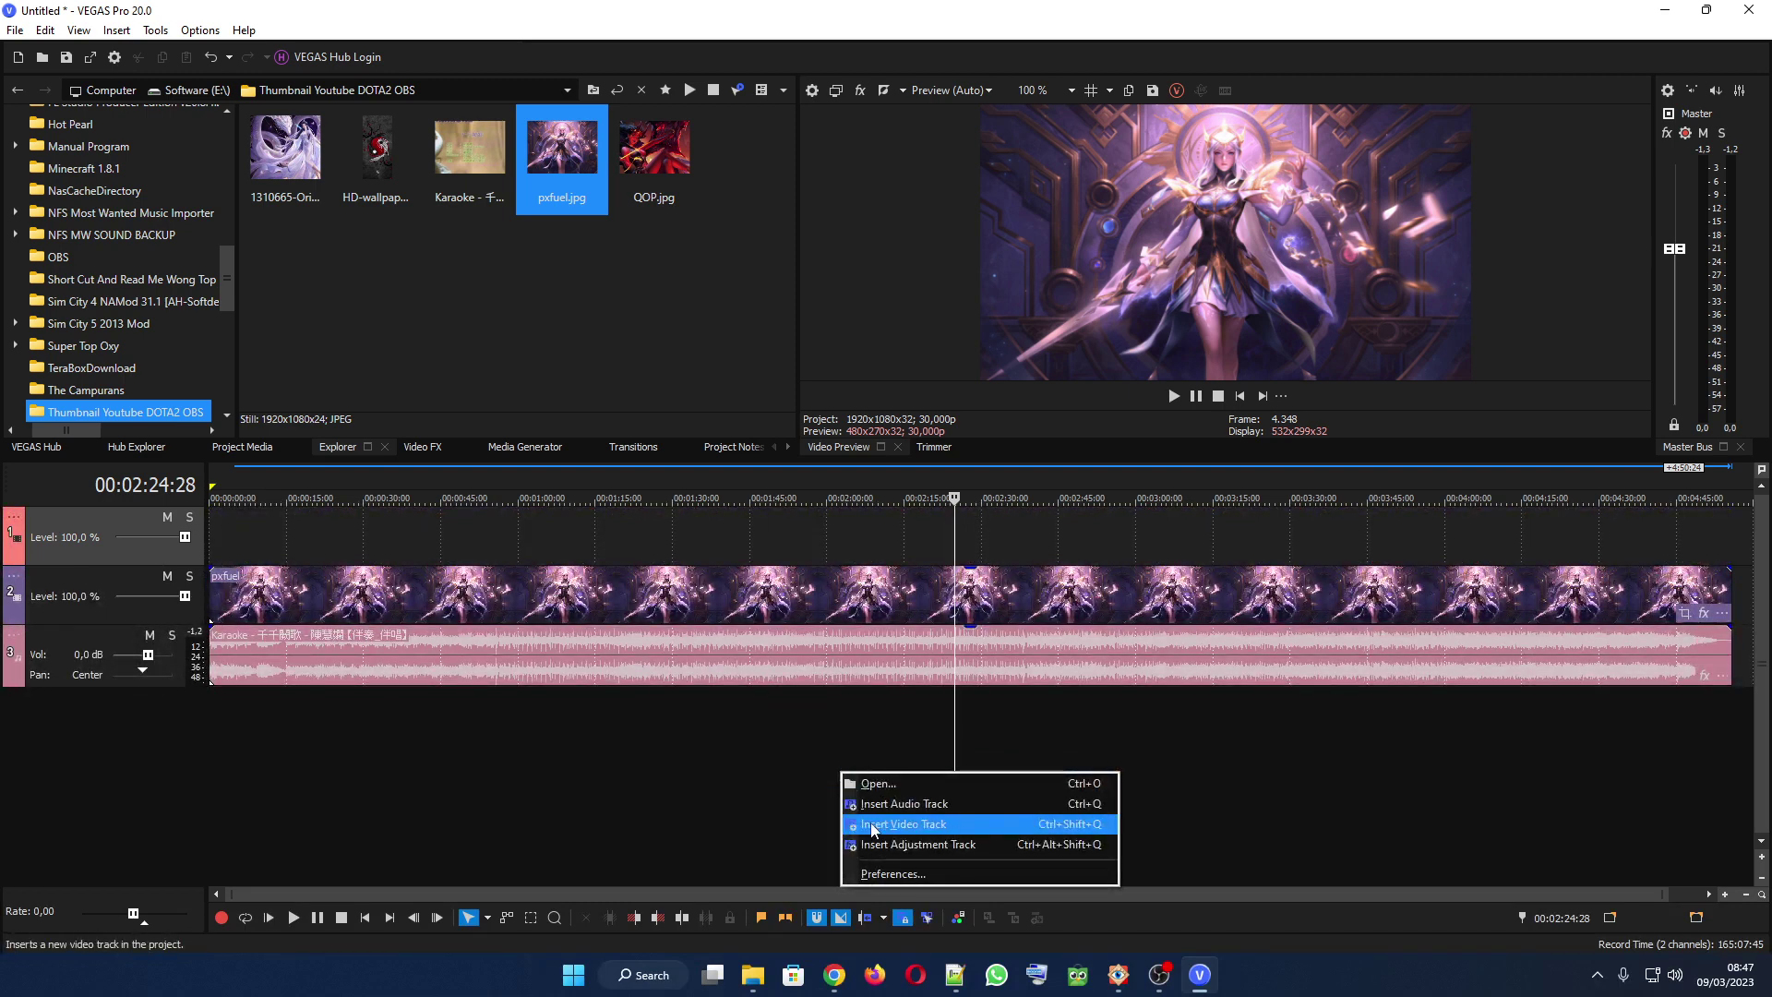
{"action": "left_click", "coordinate": [871, 824]}
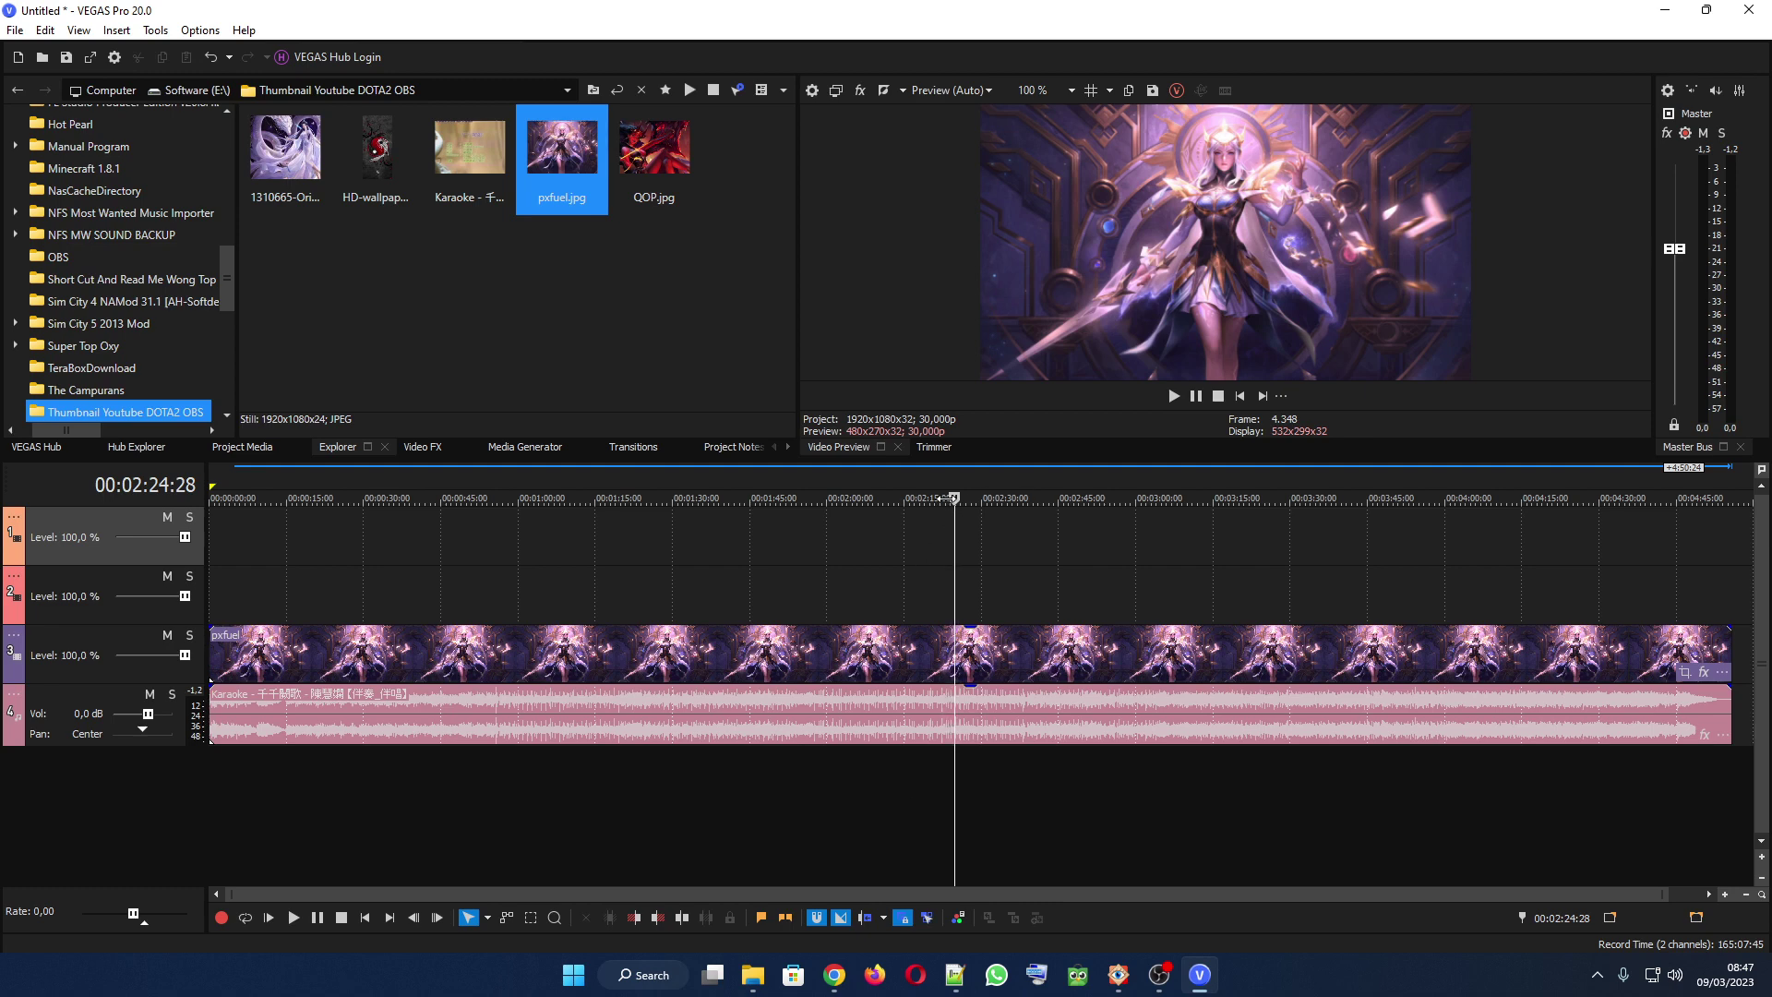
Step: Return to the project start and add a default Titles & Text event on the second video track at about 15 seconds
{"action": "left_click", "coordinate": [1240, 396]}
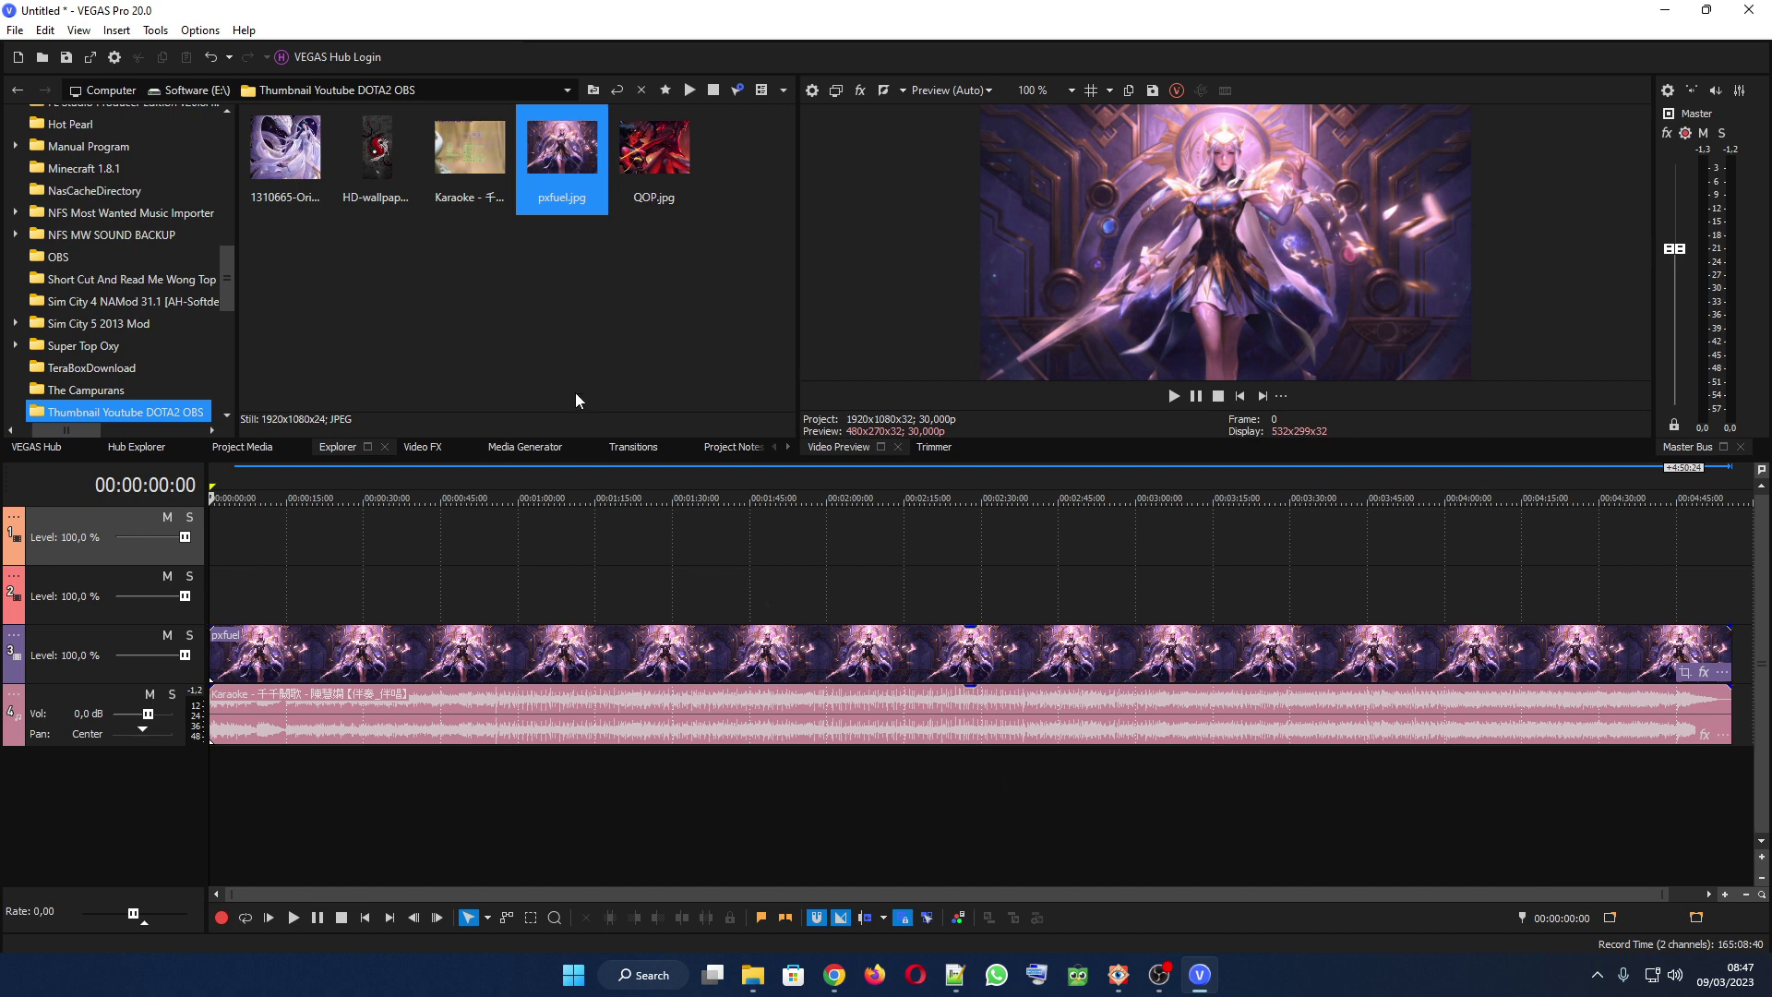
{"action": "left_click", "coordinate": [525, 449]}
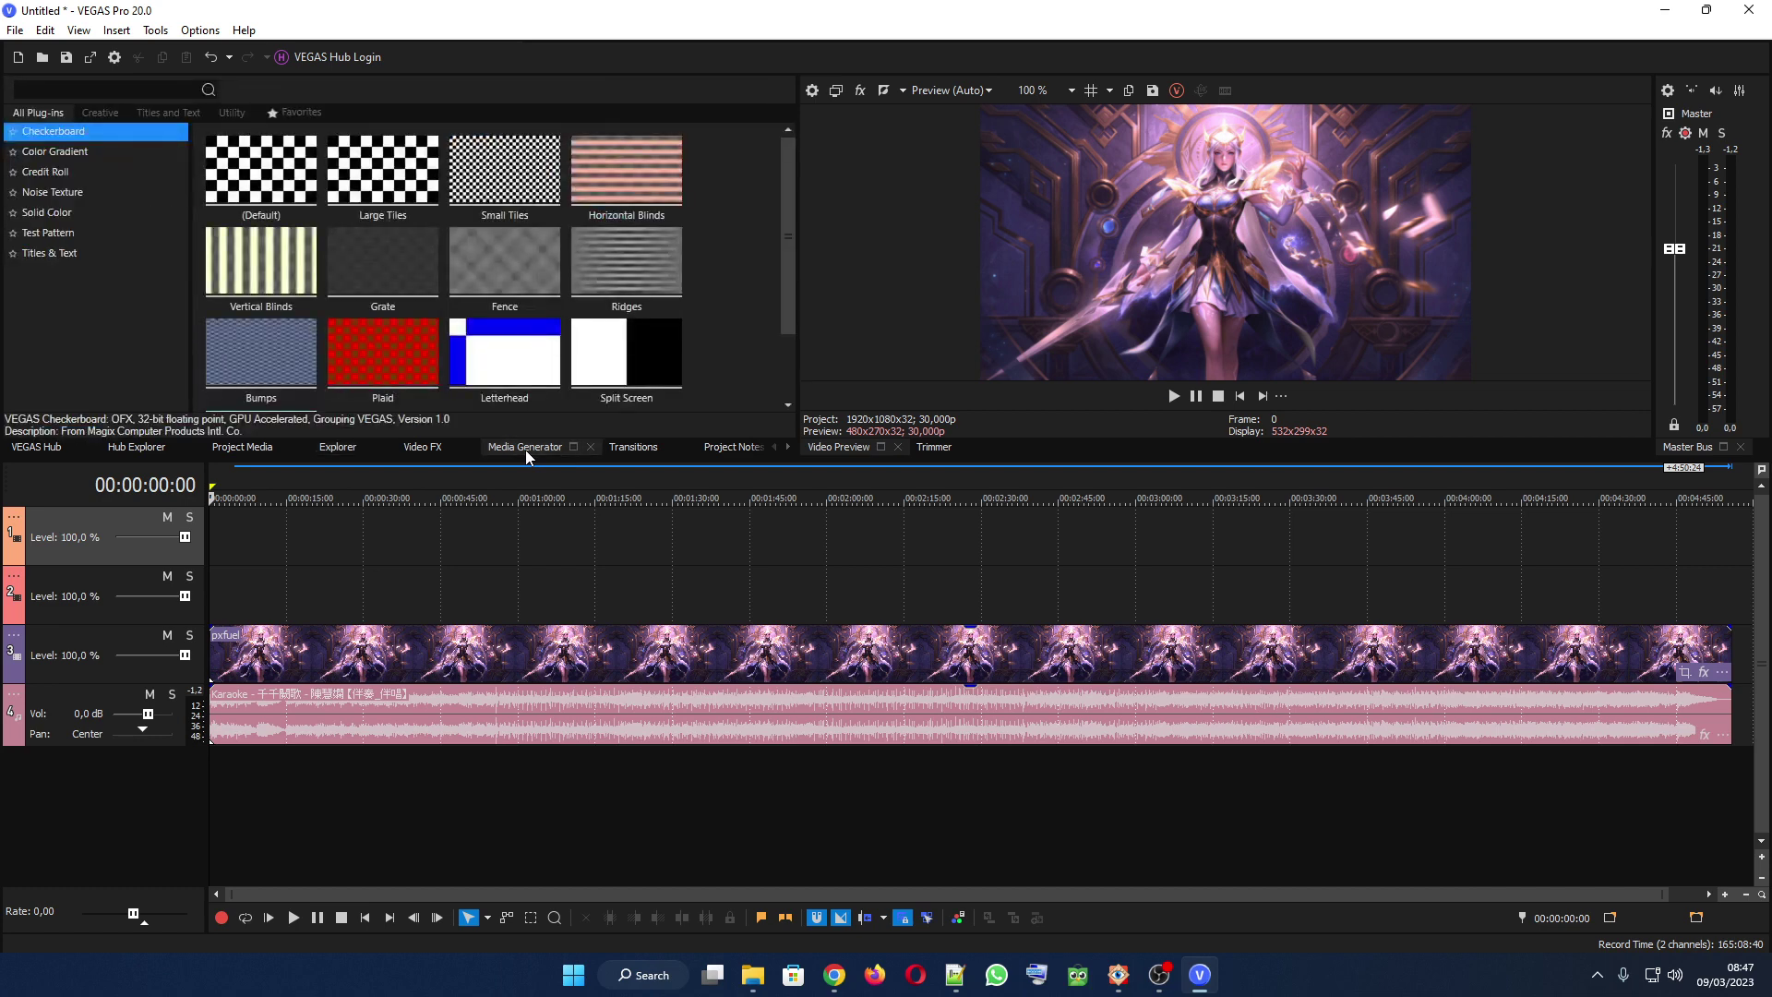
{"action": "left_click", "coordinate": [52, 257]}
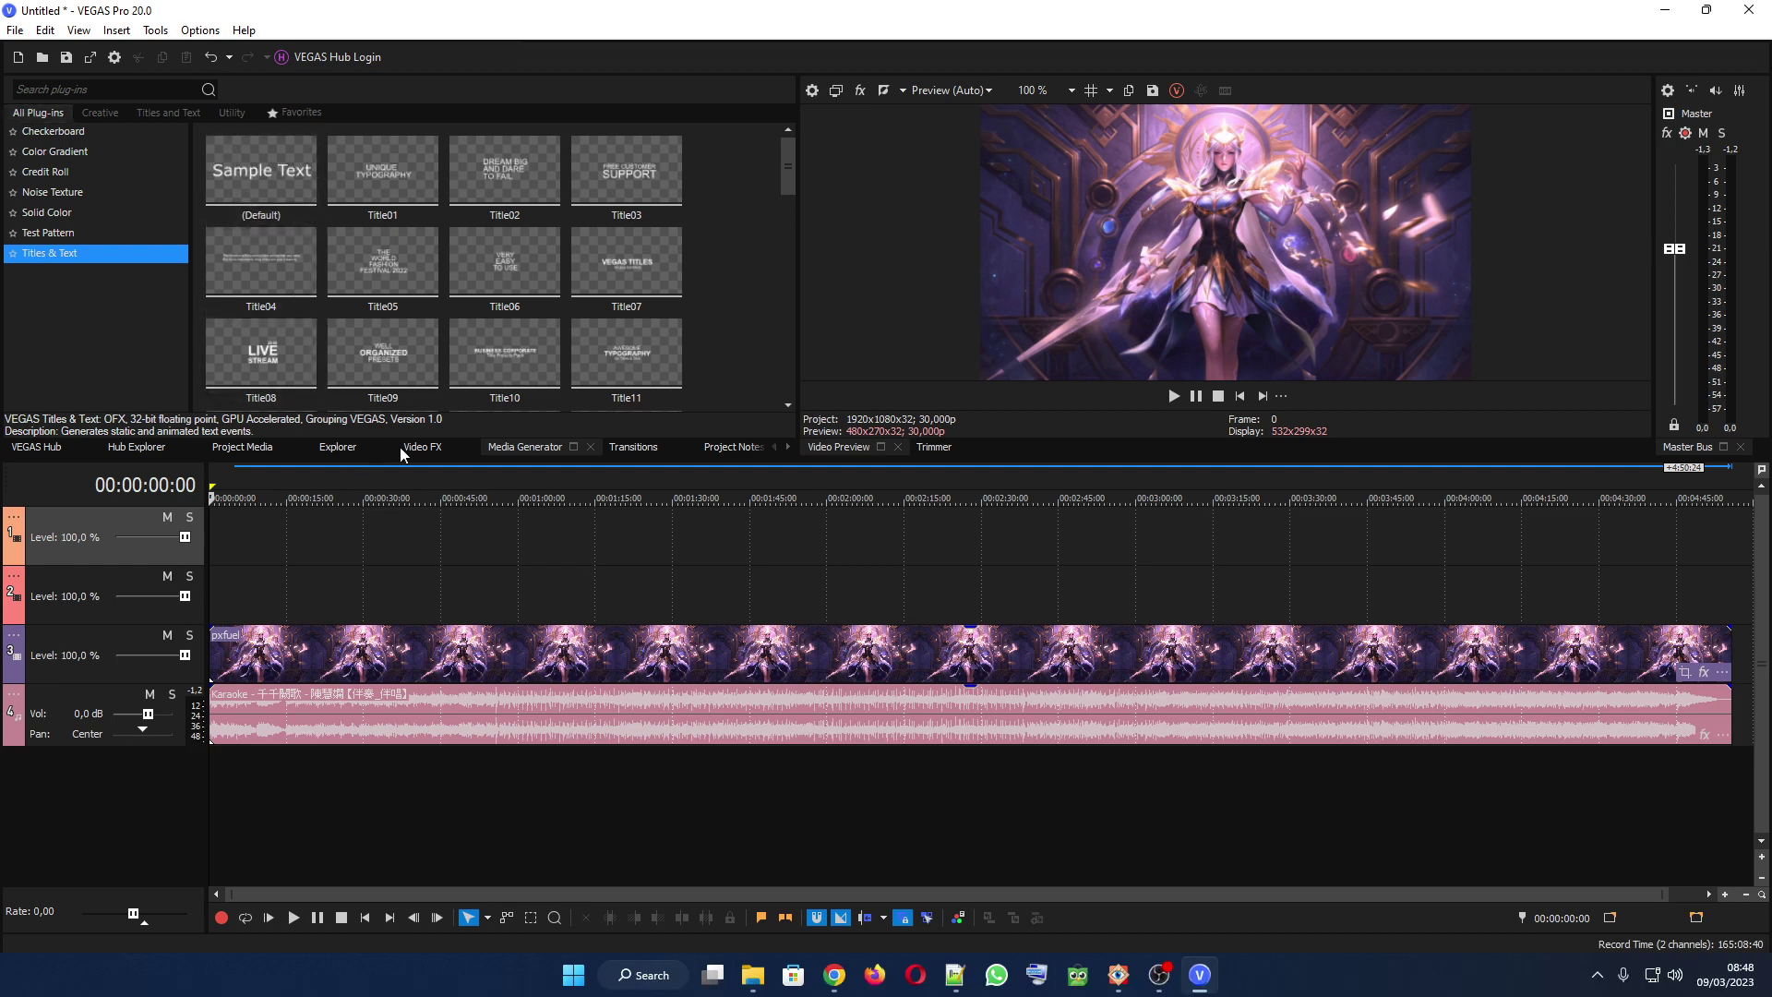
{"action": "left_click_drag", "start_coordinate": [261, 171], "coordinate": [295, 605]}
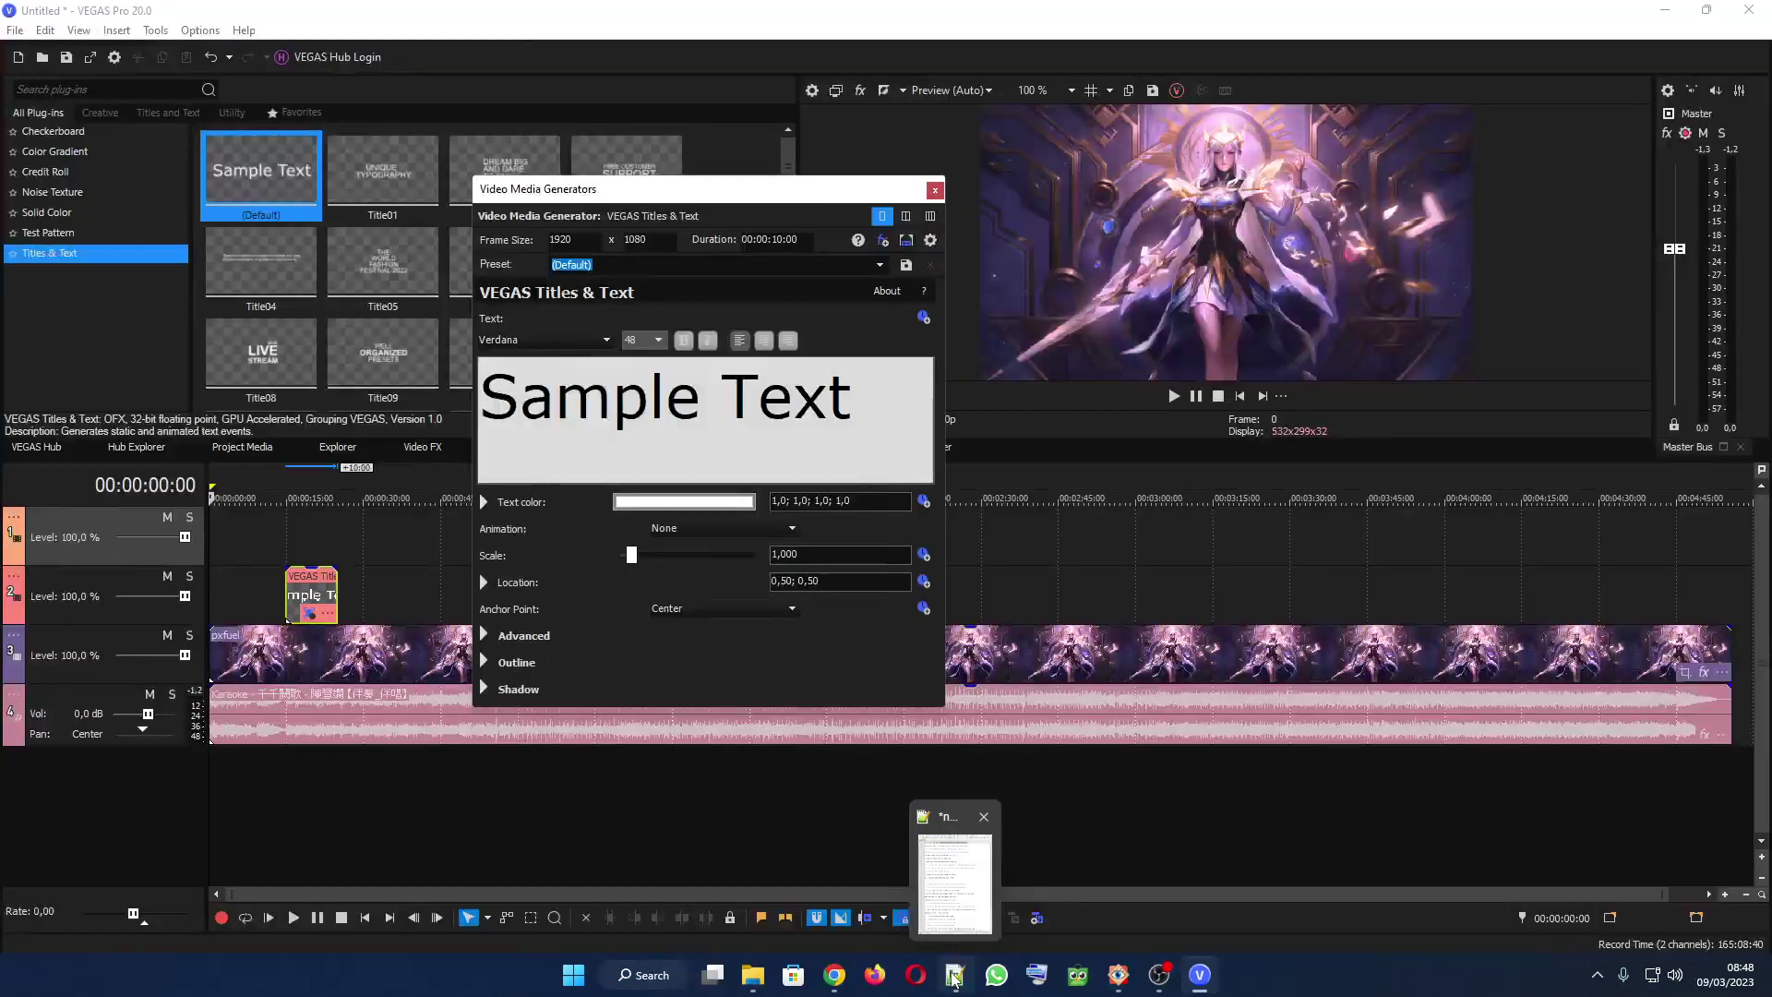
Step: Replace the title's sample text with the first lyric line from Notepad++, "ceoi ceoi wui mong cang suk jyu bei ci dik maan soeng"
{"action": "left_click", "coordinate": [955, 980]}
{"action": "left_click_drag", "start_coordinate": [1238, 103], "coordinate": [1100, 110]}
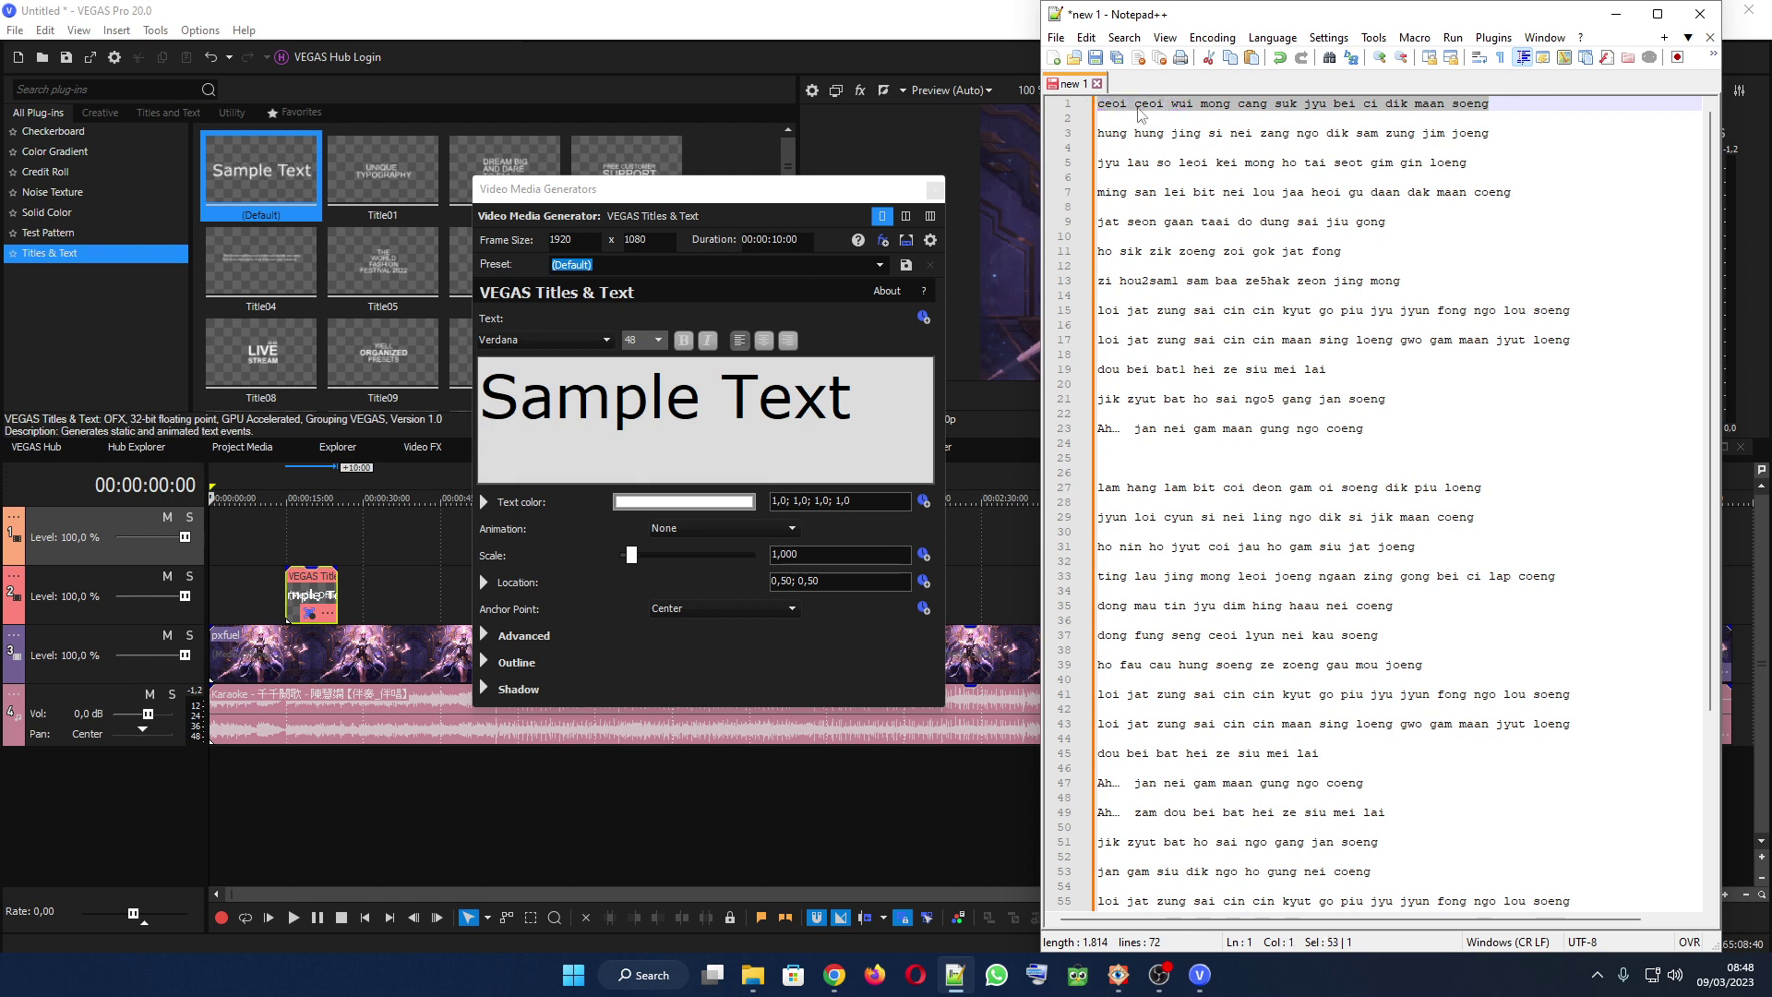
{"action": "right_click", "coordinate": [1142, 113]}
{"action": "left_click", "coordinate": [1186, 137]}
{"action": "left_click", "coordinate": [857, 412]}
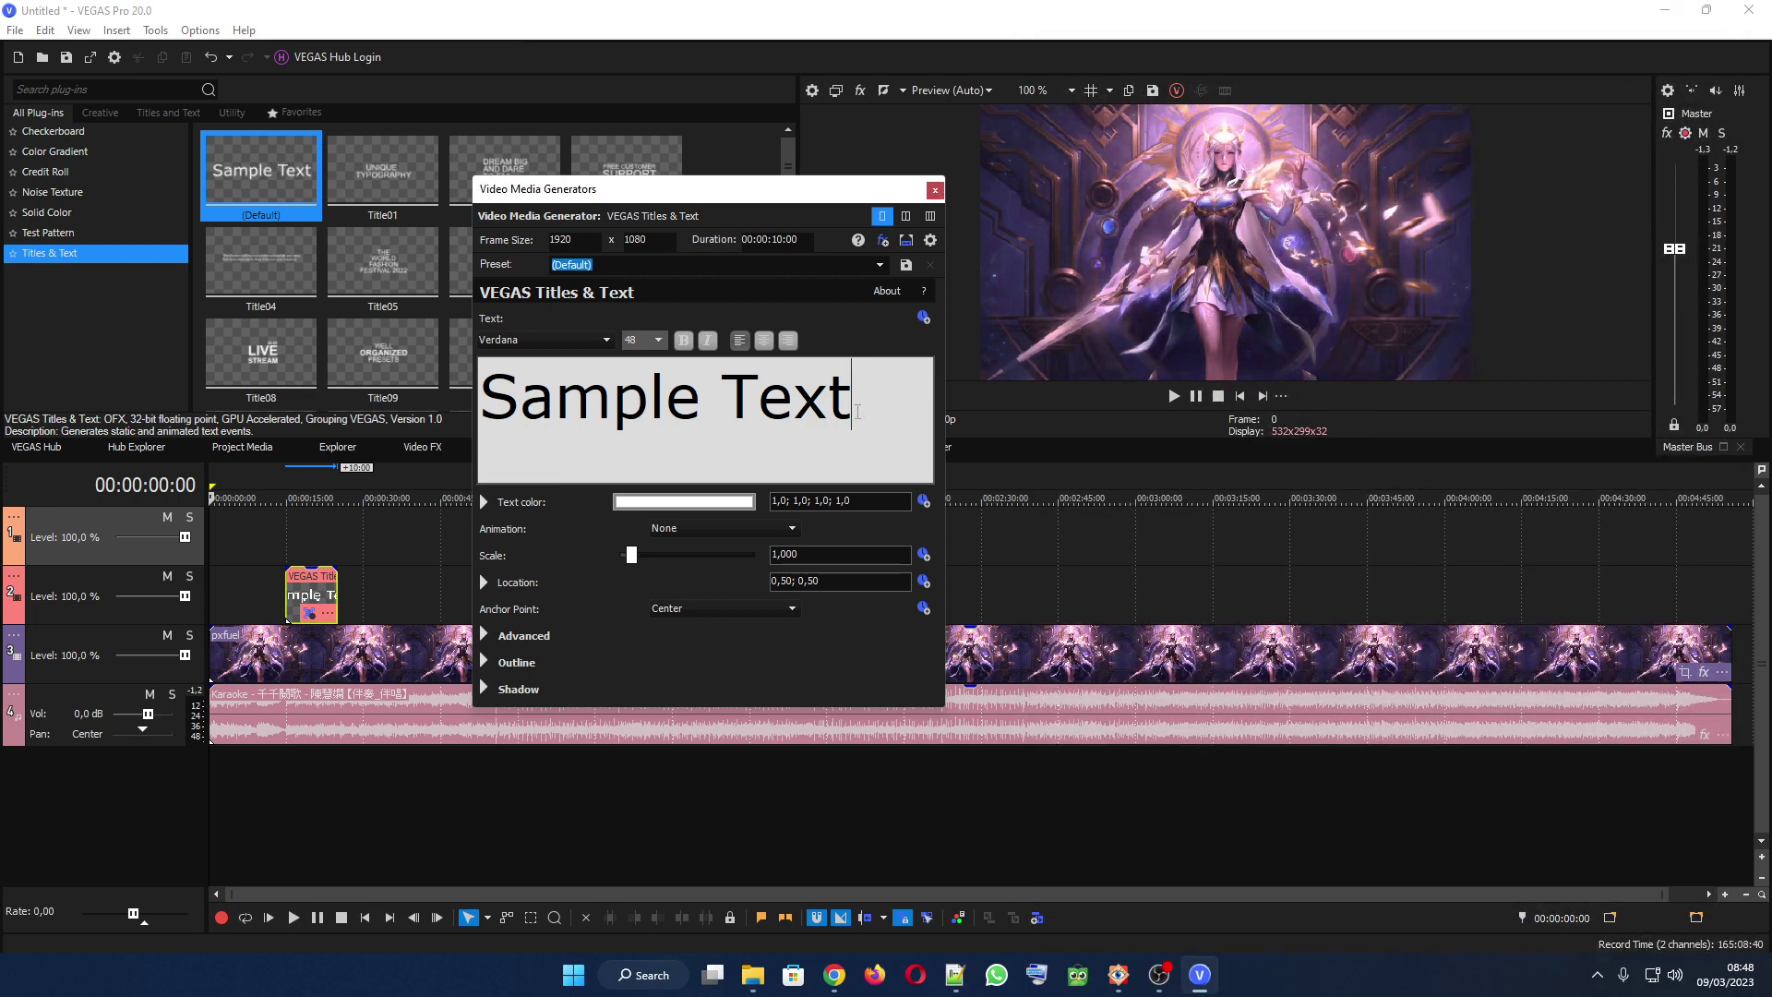
{"action": "left_click_drag", "start_coordinate": [858, 412], "coordinate": [481, 406]}
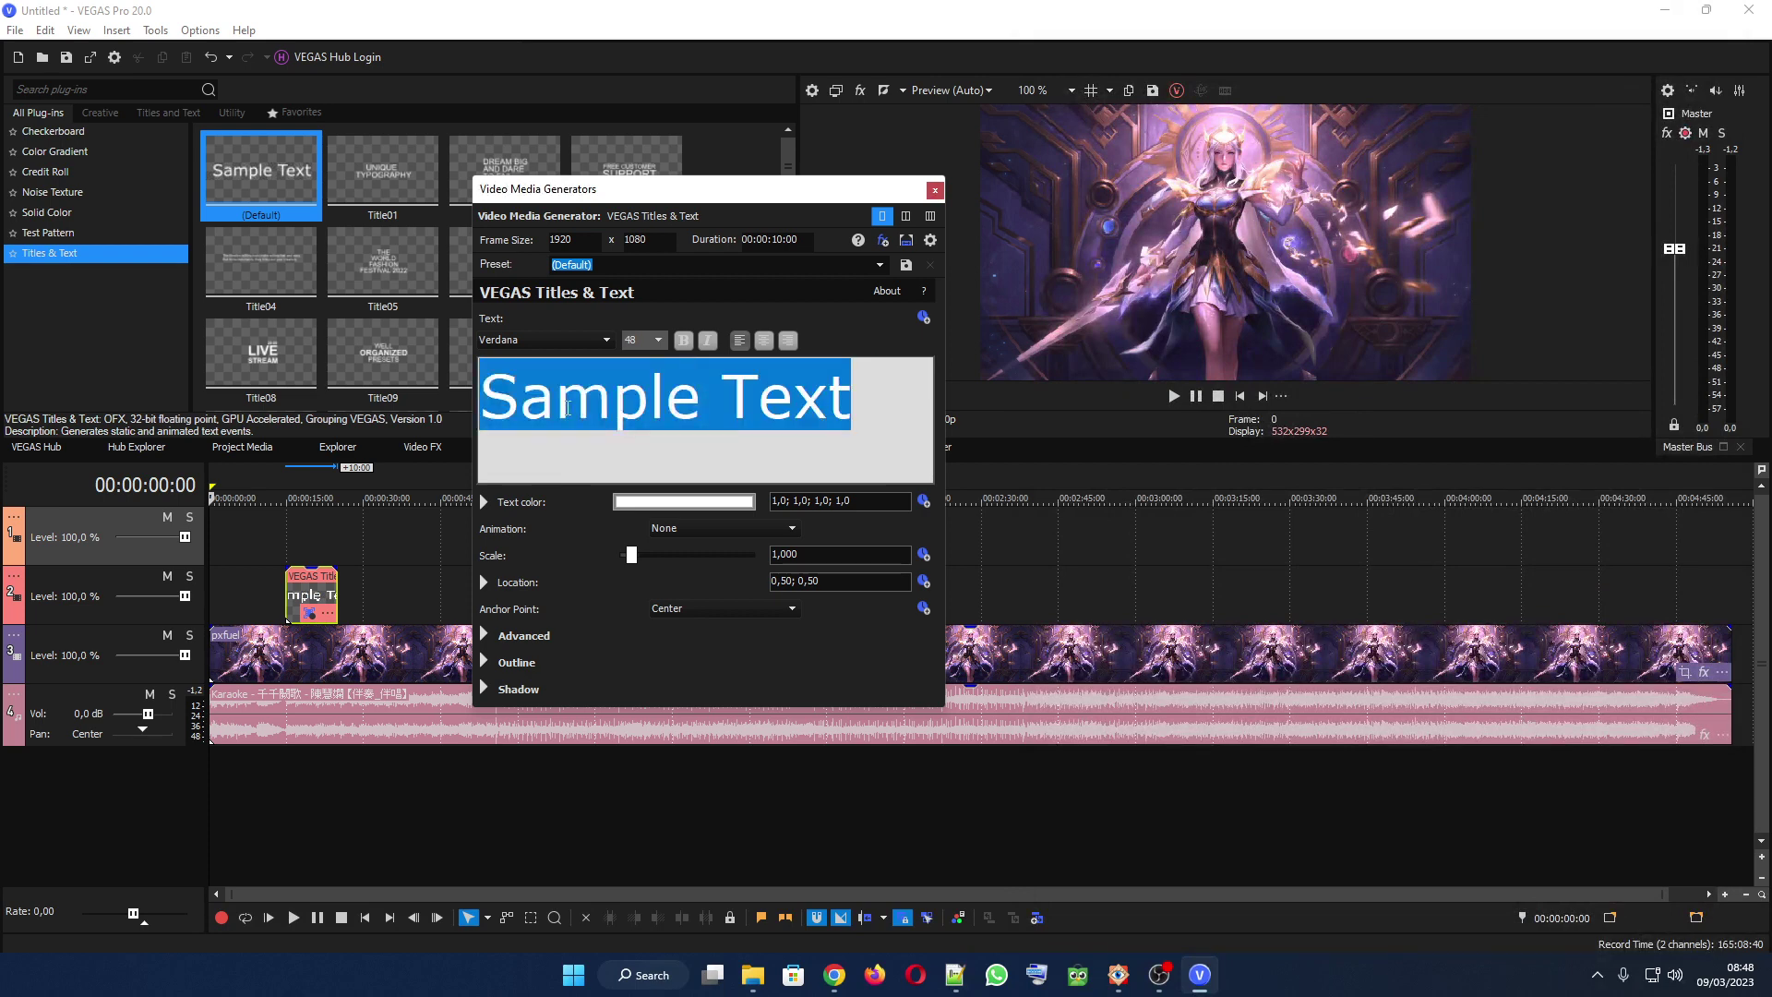
{"action": "key", "text": "ctrl+v"}
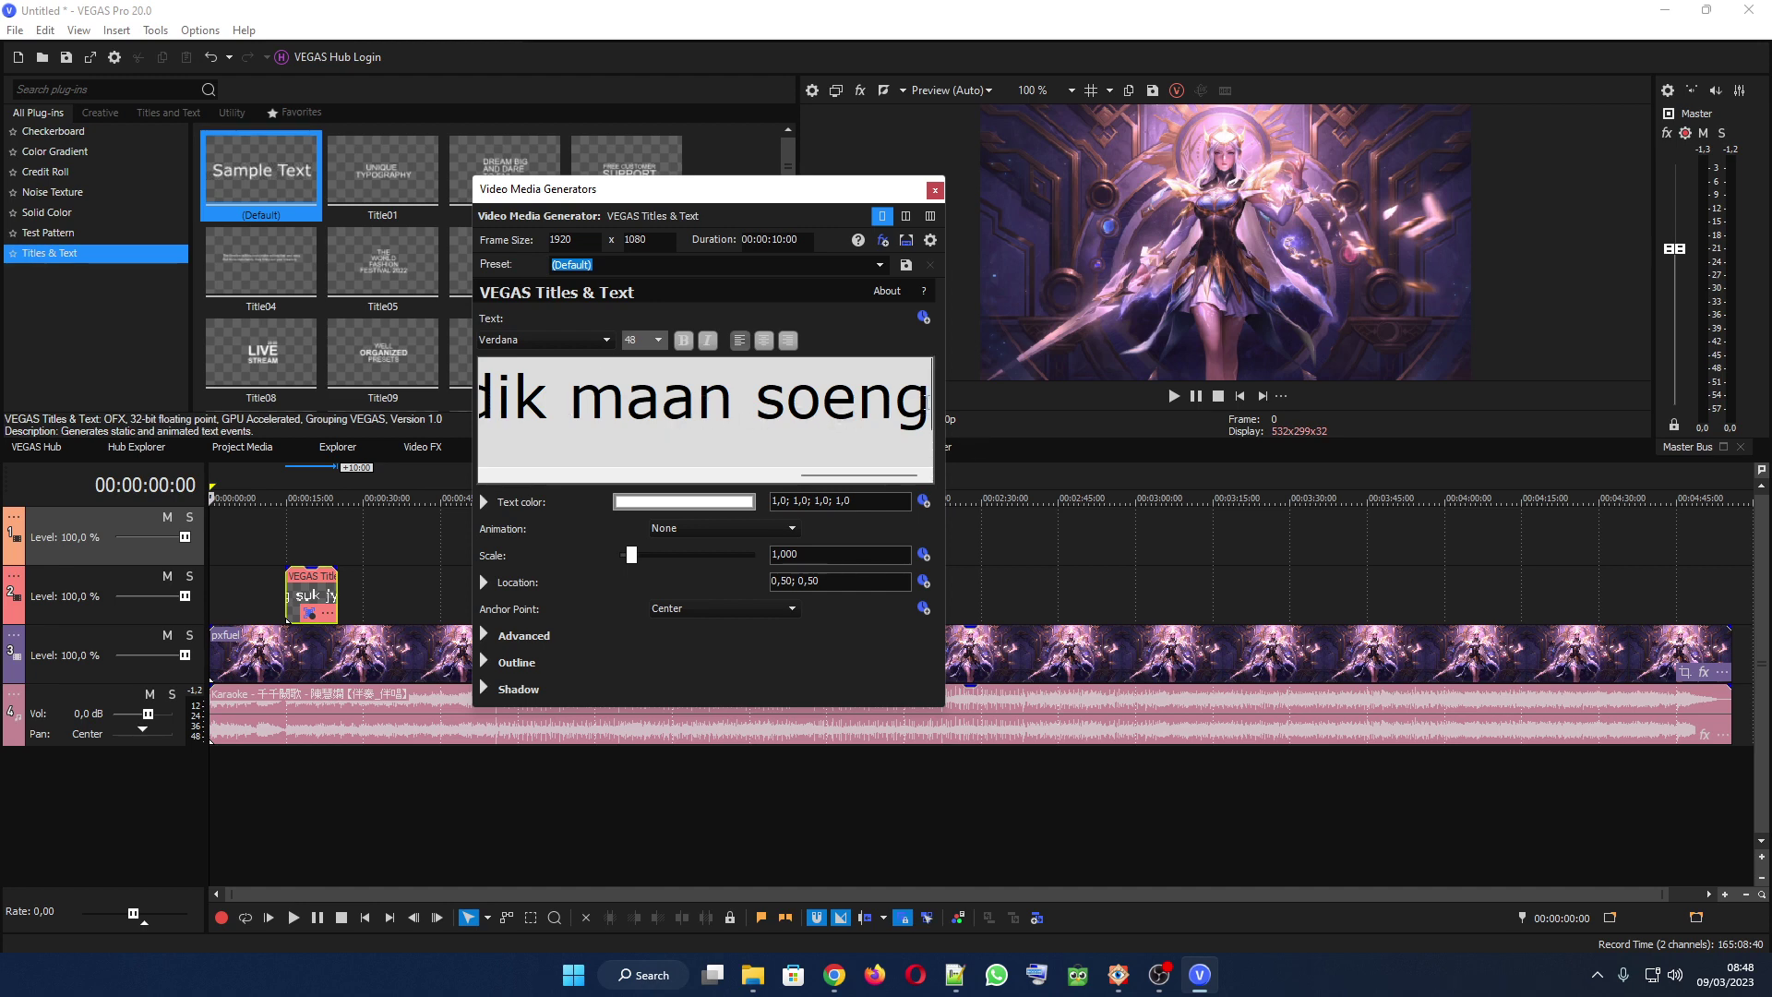
Step: Set the font of the whole lyric line to Times New Roman Baltic
{"action": "left_click_drag", "start_coordinate": [928, 399], "coordinate": [421, 380]}
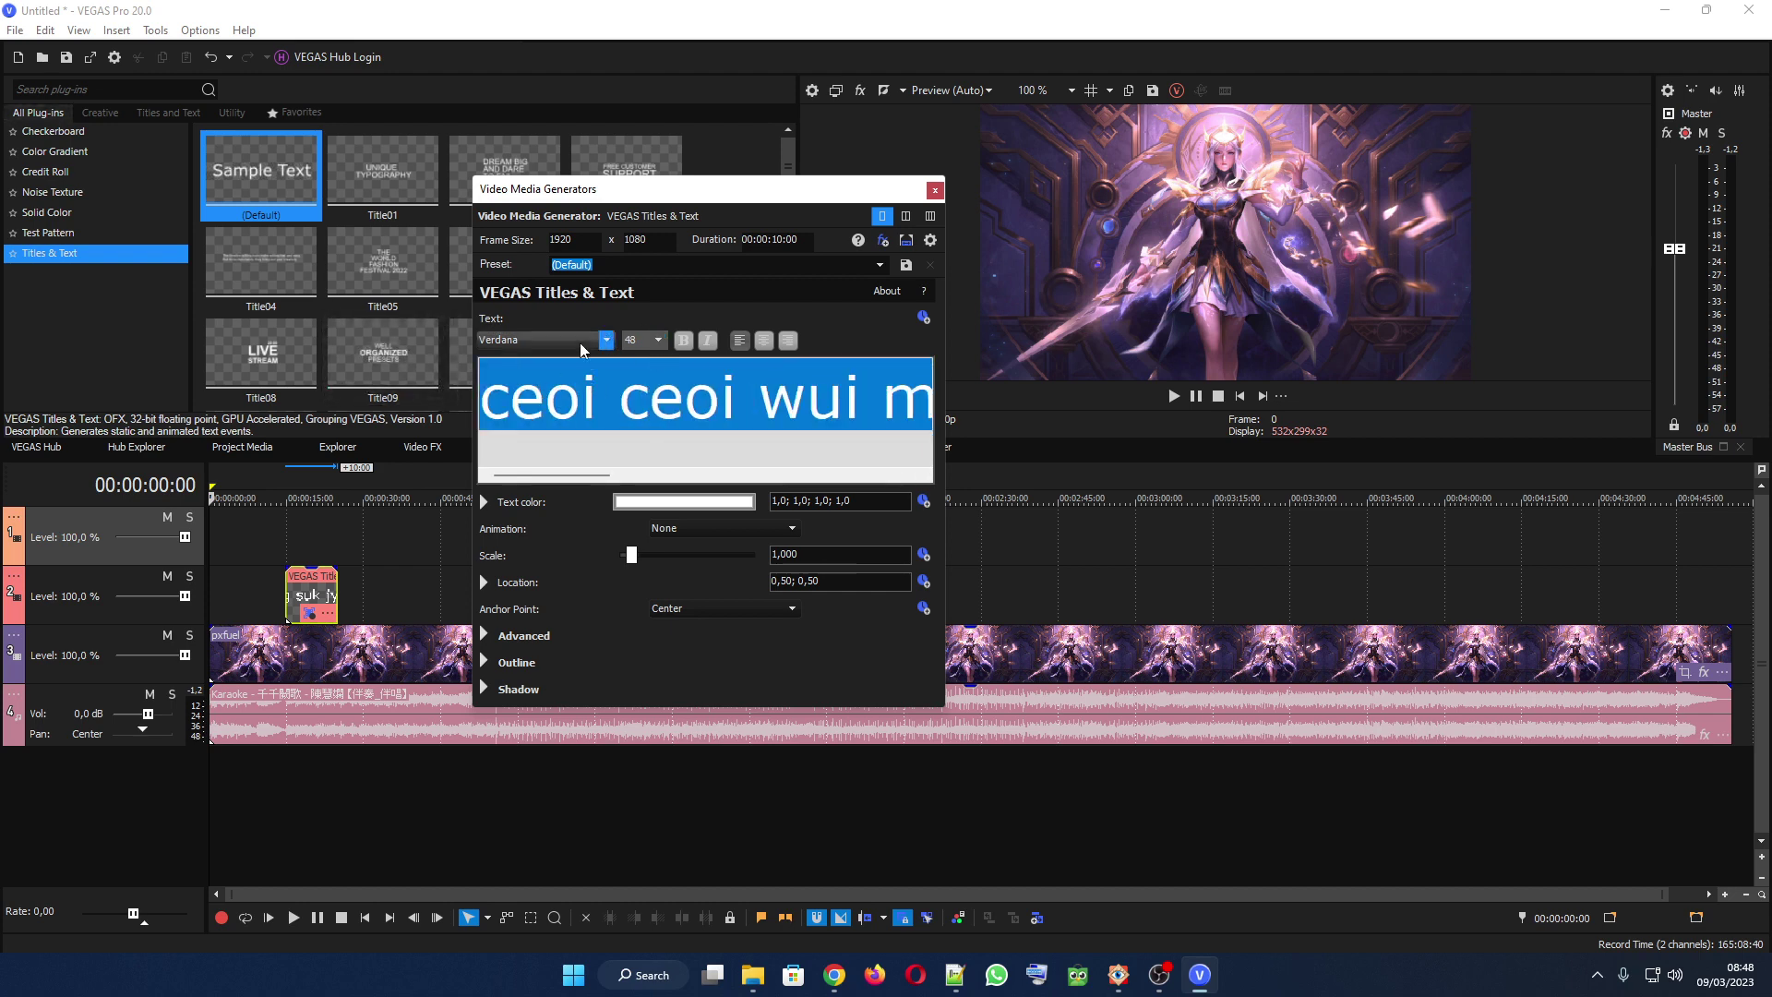
{"action": "left_click", "coordinate": [606, 340]}
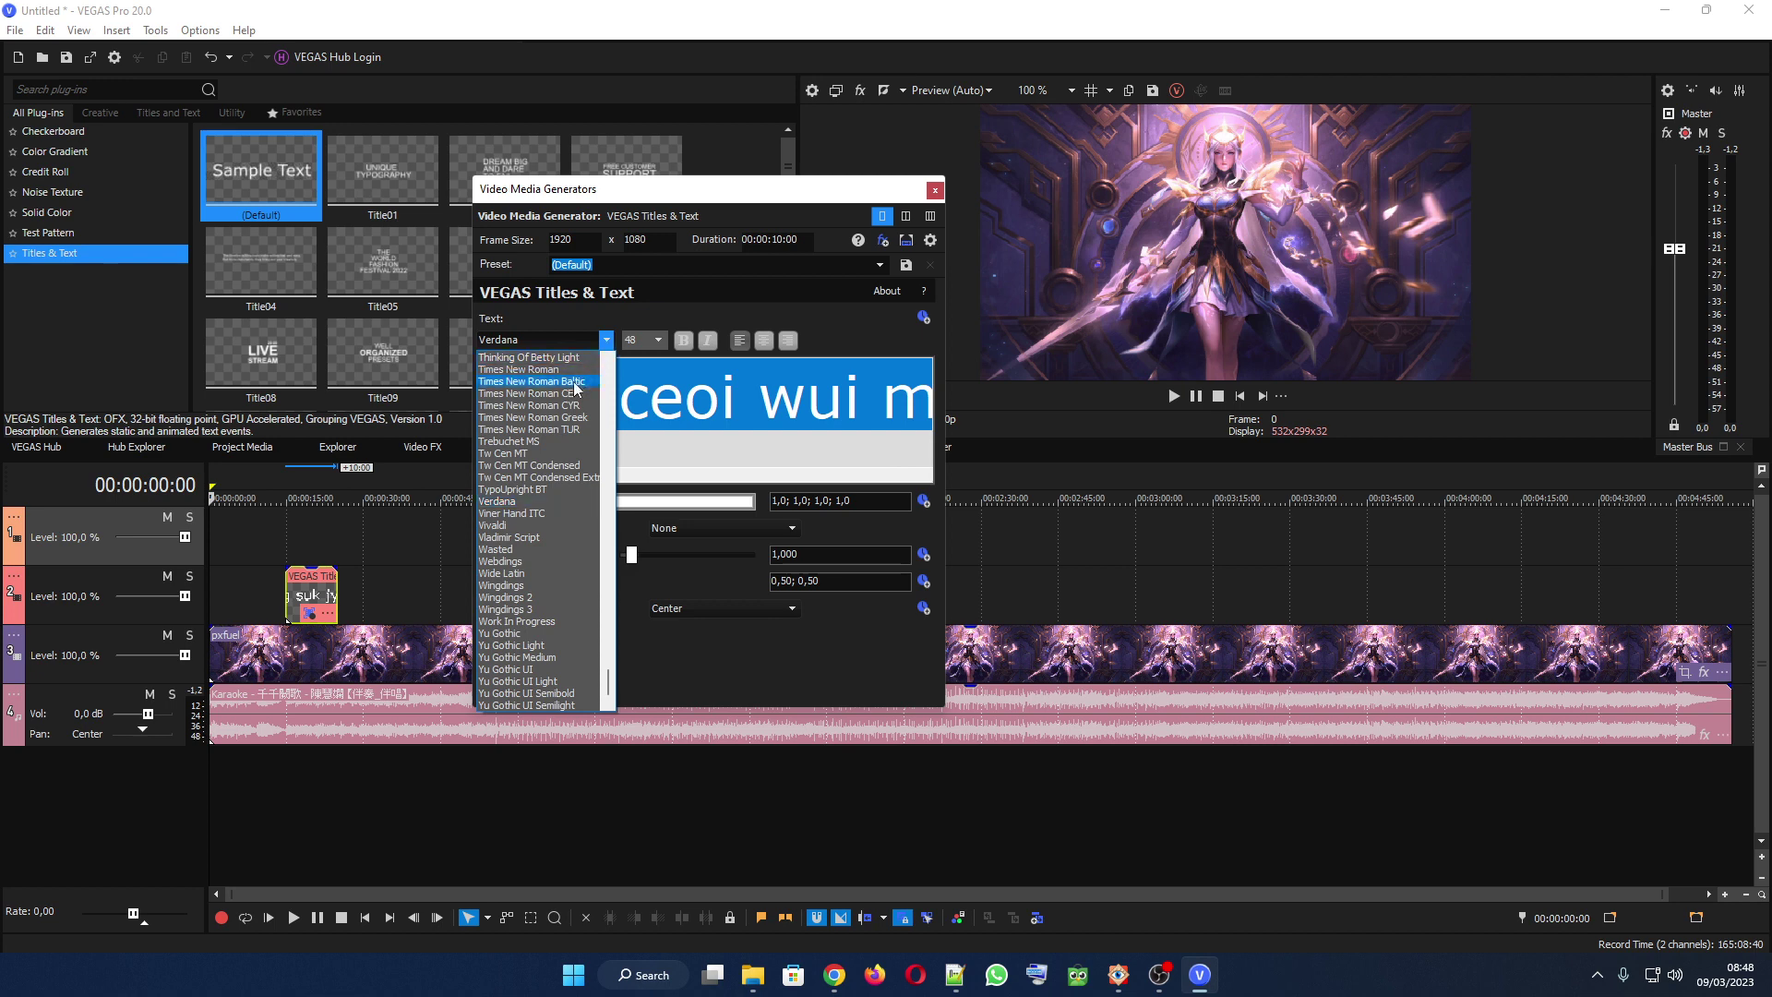
{"action": "left_click", "coordinate": [575, 382]}
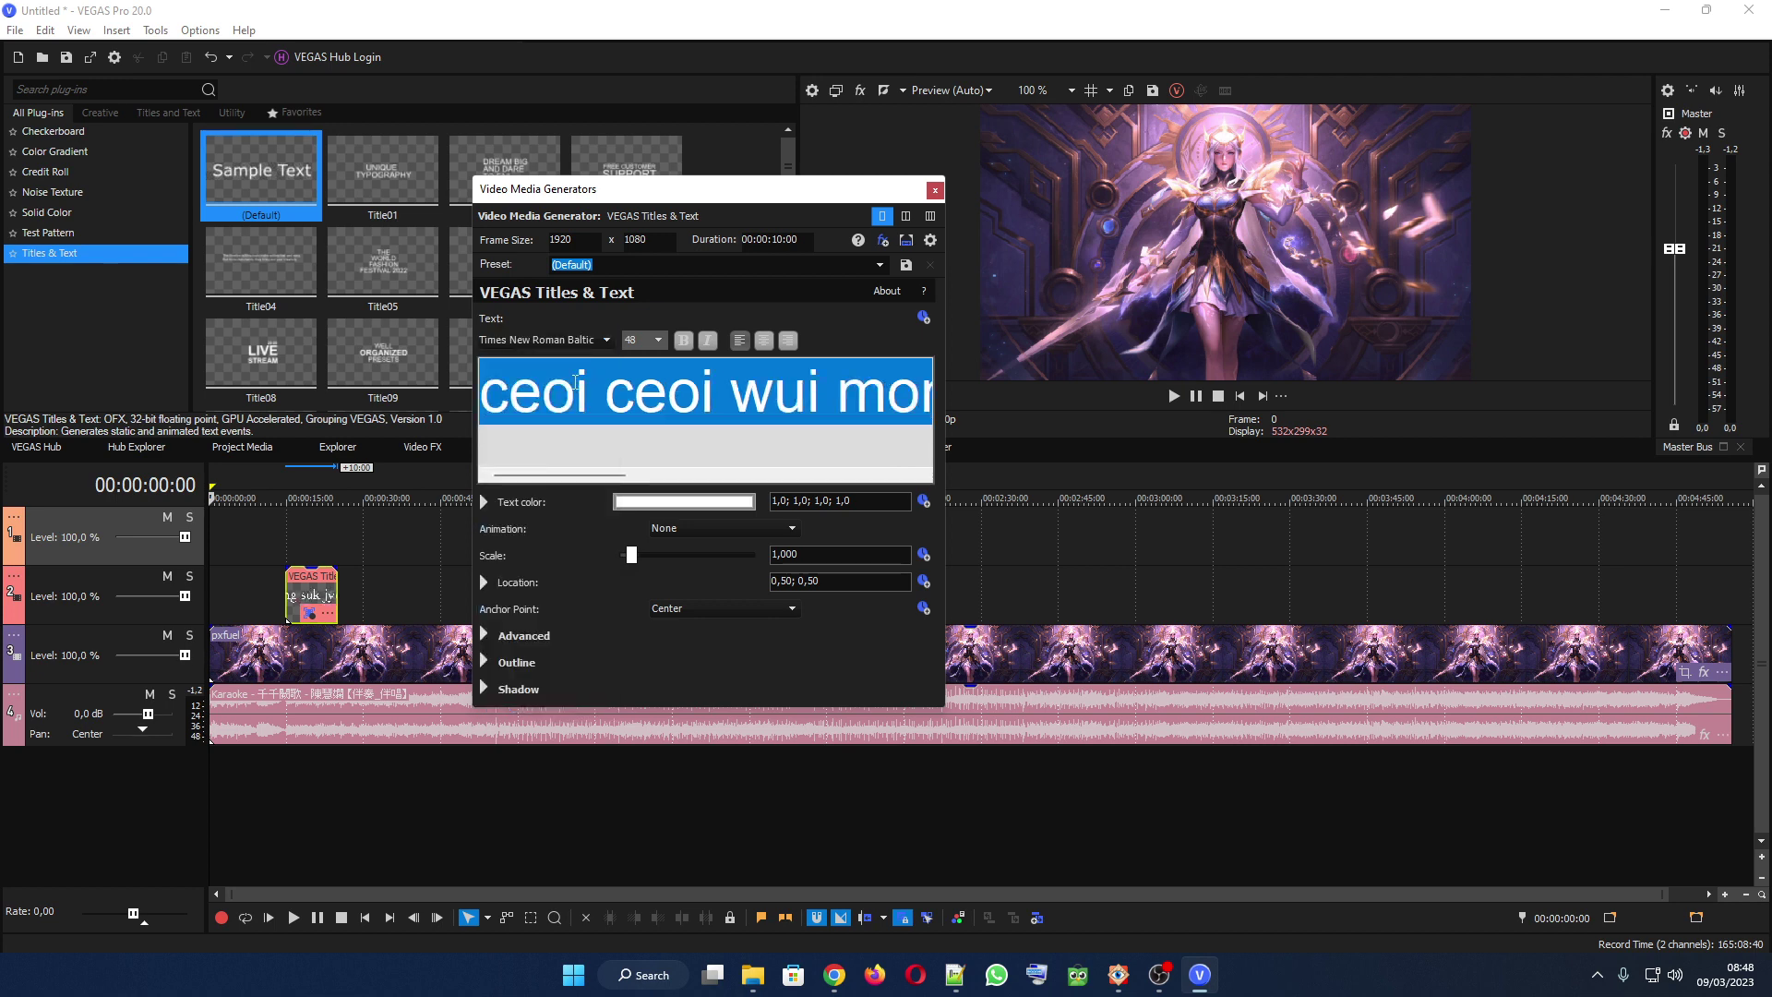
Step: Preview the title at about 00:00:19:27 and set the whole lyric line to bold at font size 14
{"action": "left_click", "coordinate": [313, 483]}
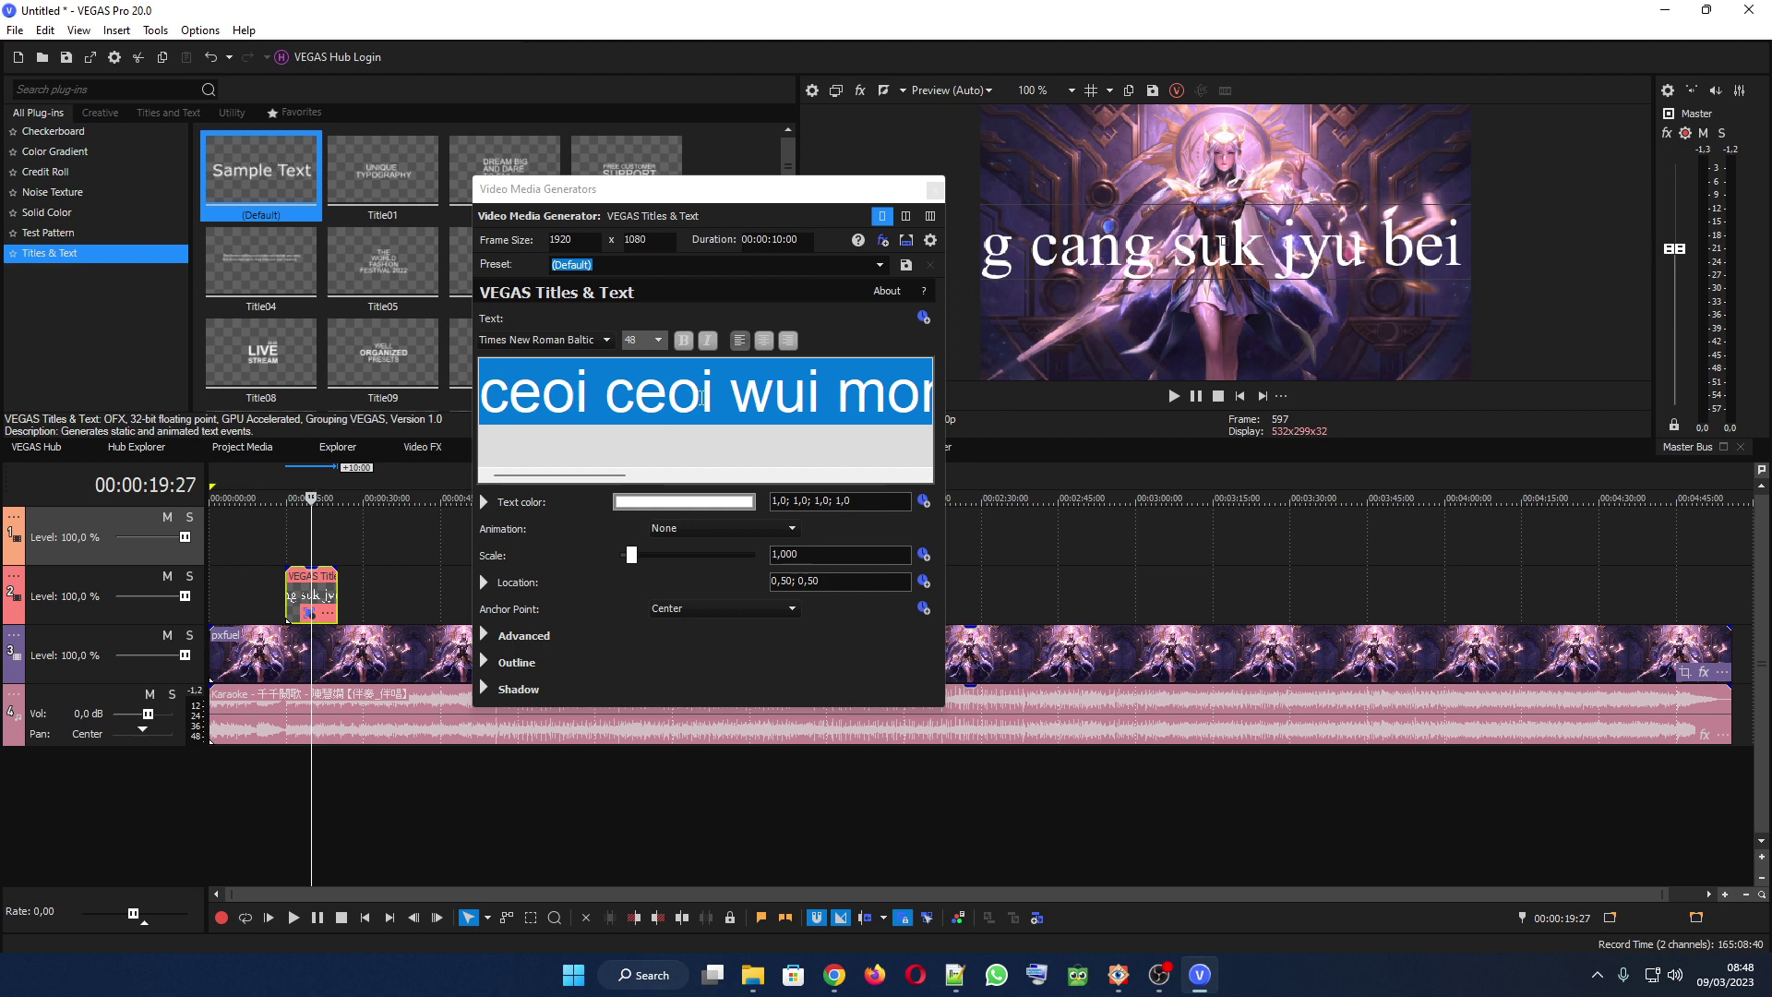
{"action": "left_click", "coordinate": [684, 341]}
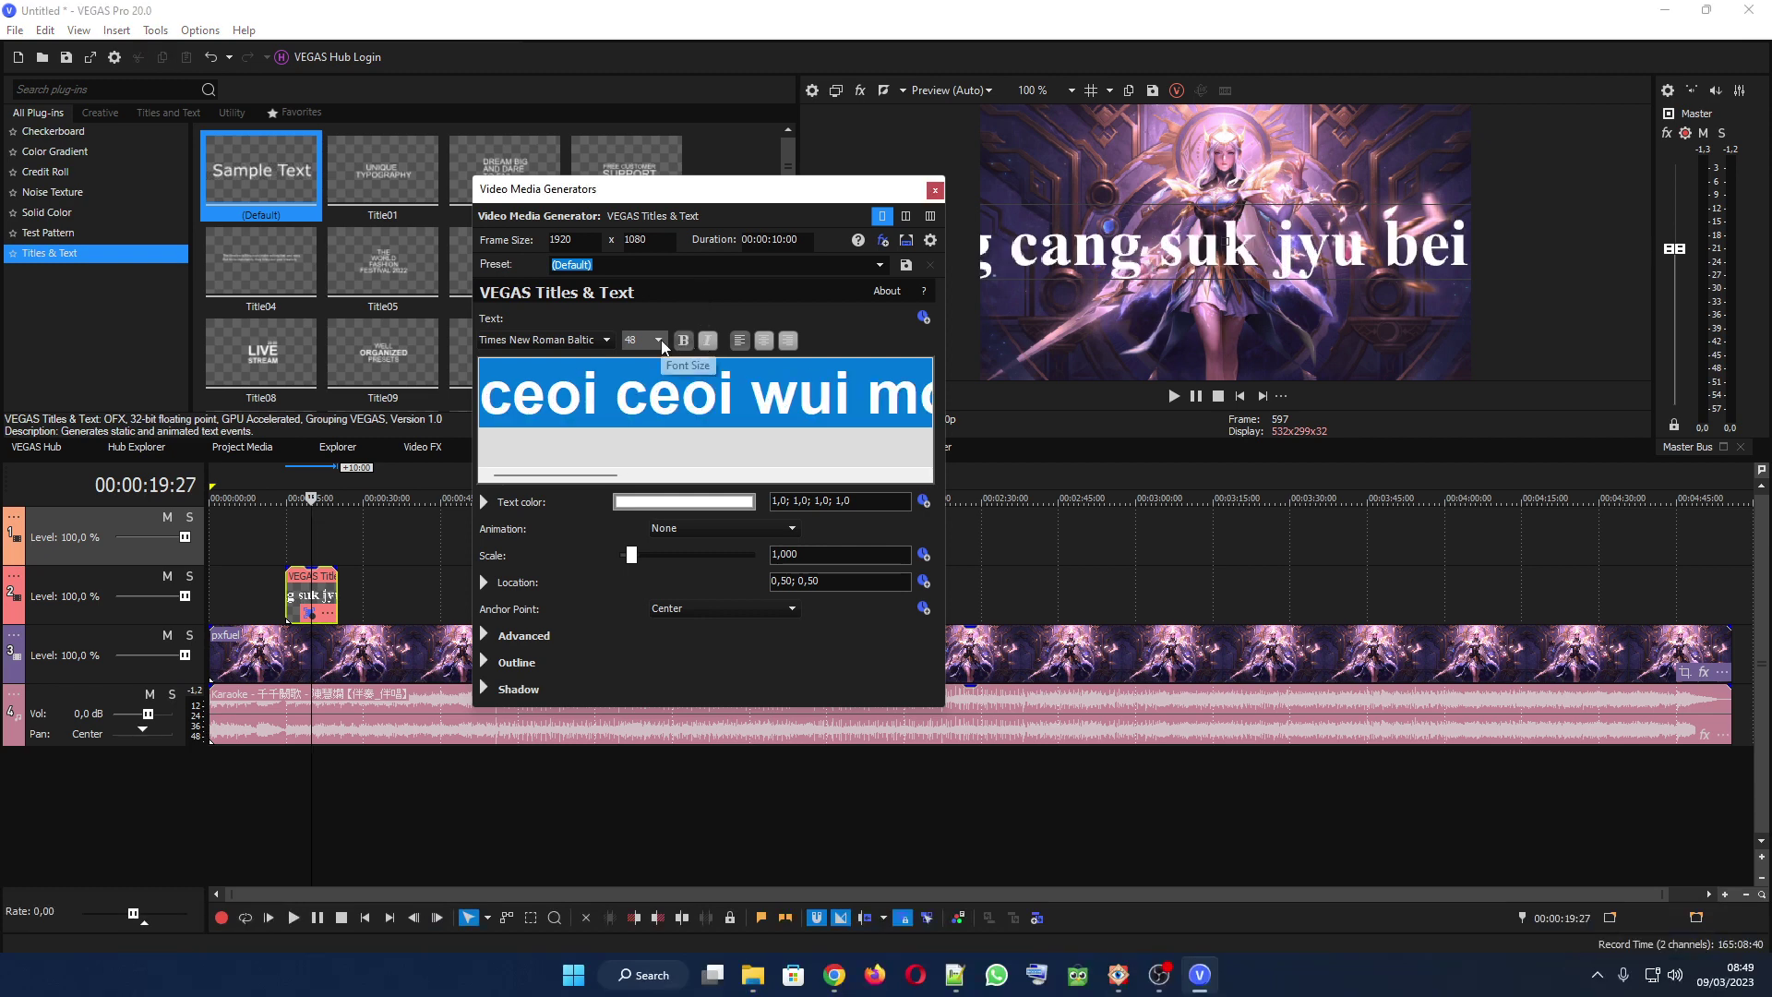
{"action": "left_click", "coordinate": [659, 340]}
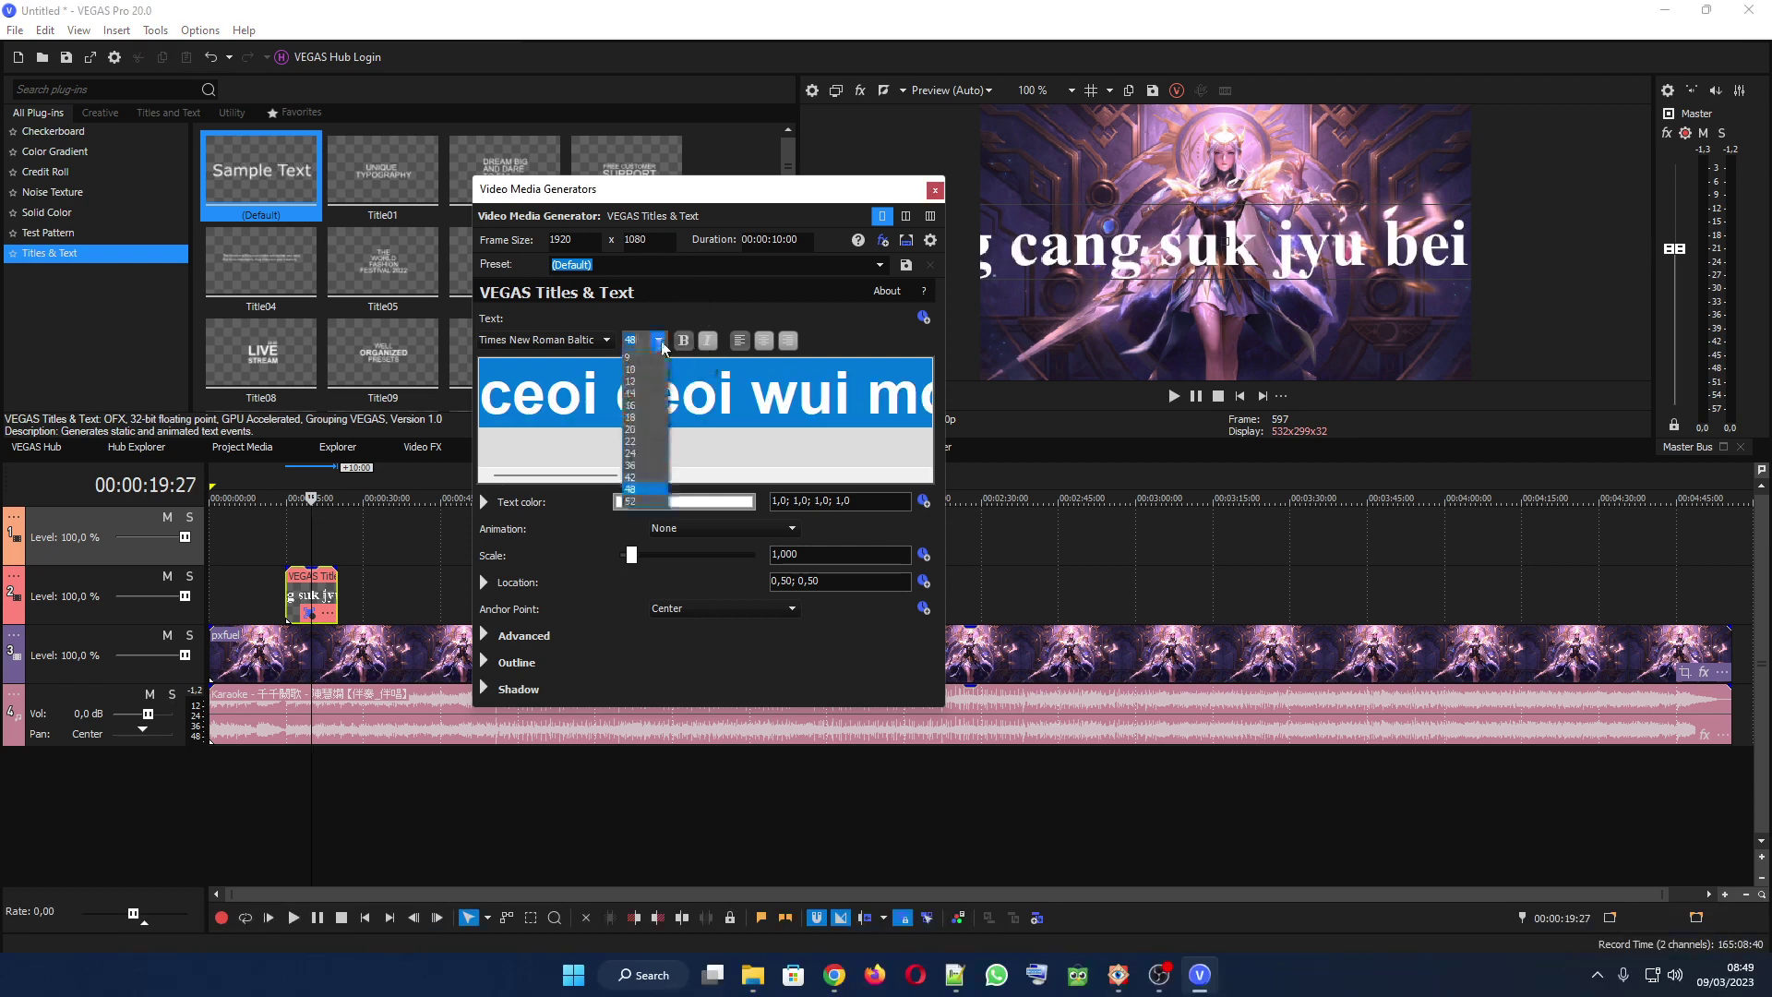
{"action": "left_click", "coordinate": [640, 427]}
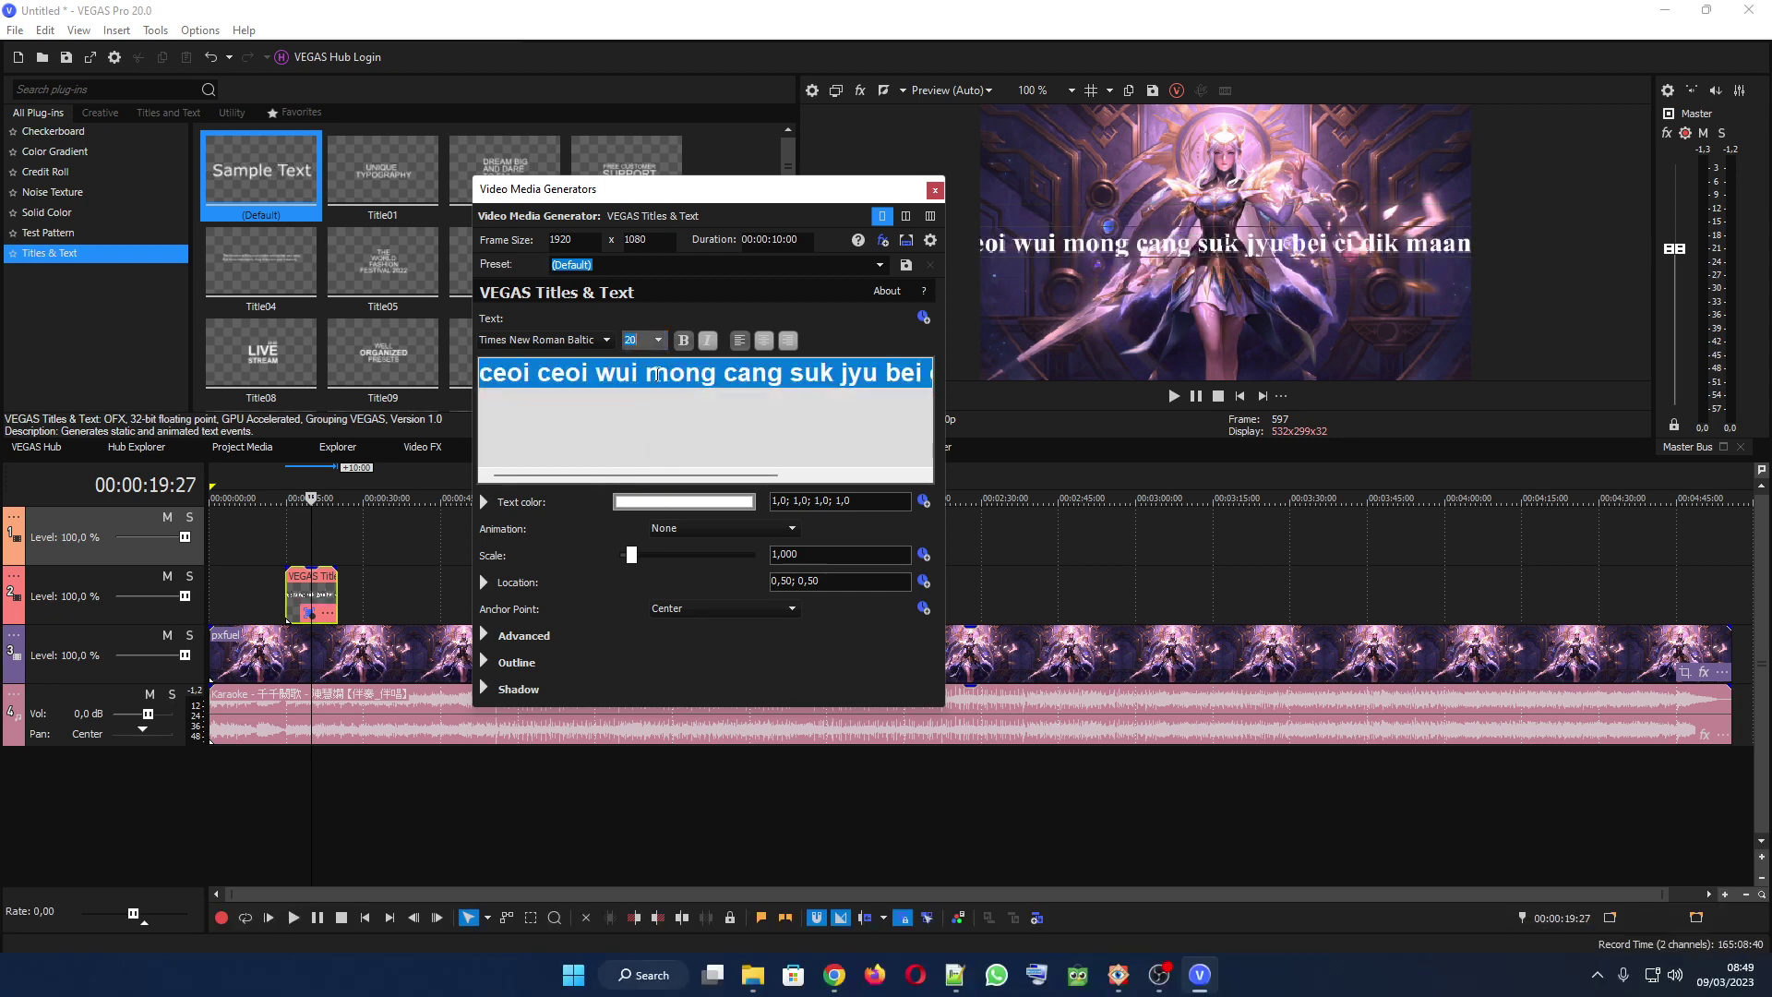
{"action": "left_click", "coordinate": [659, 340]}
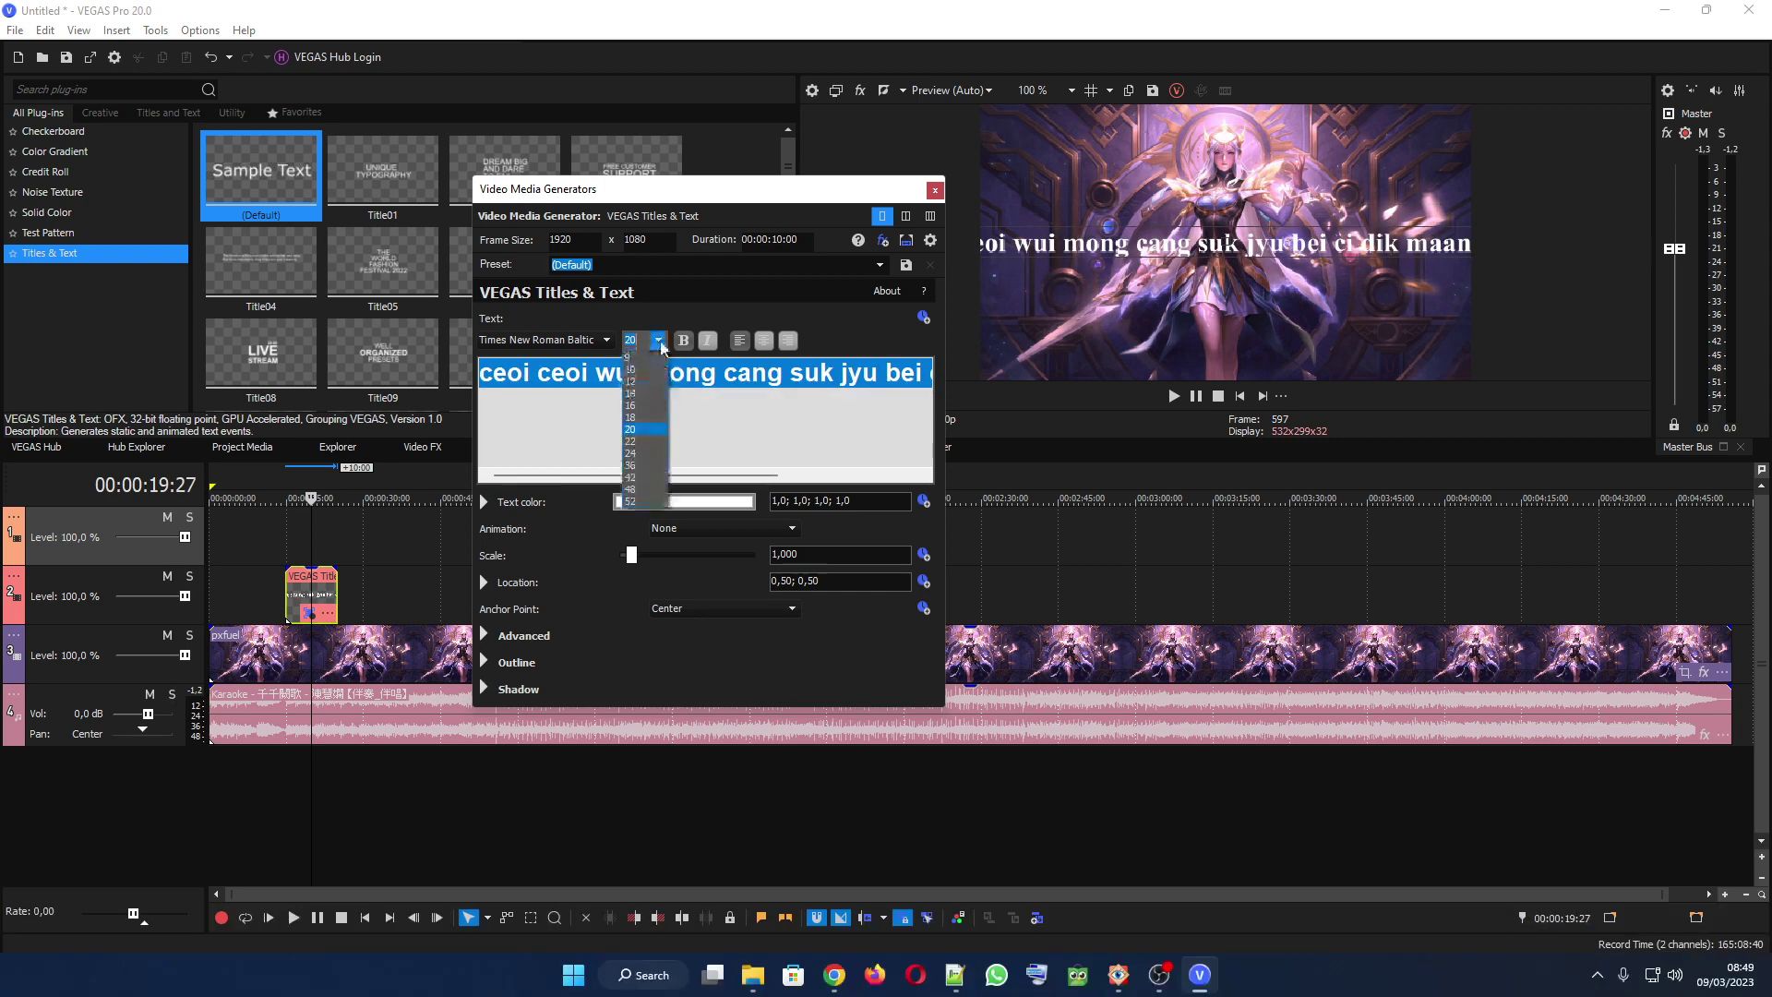
{"action": "left_click", "coordinate": [645, 393]}
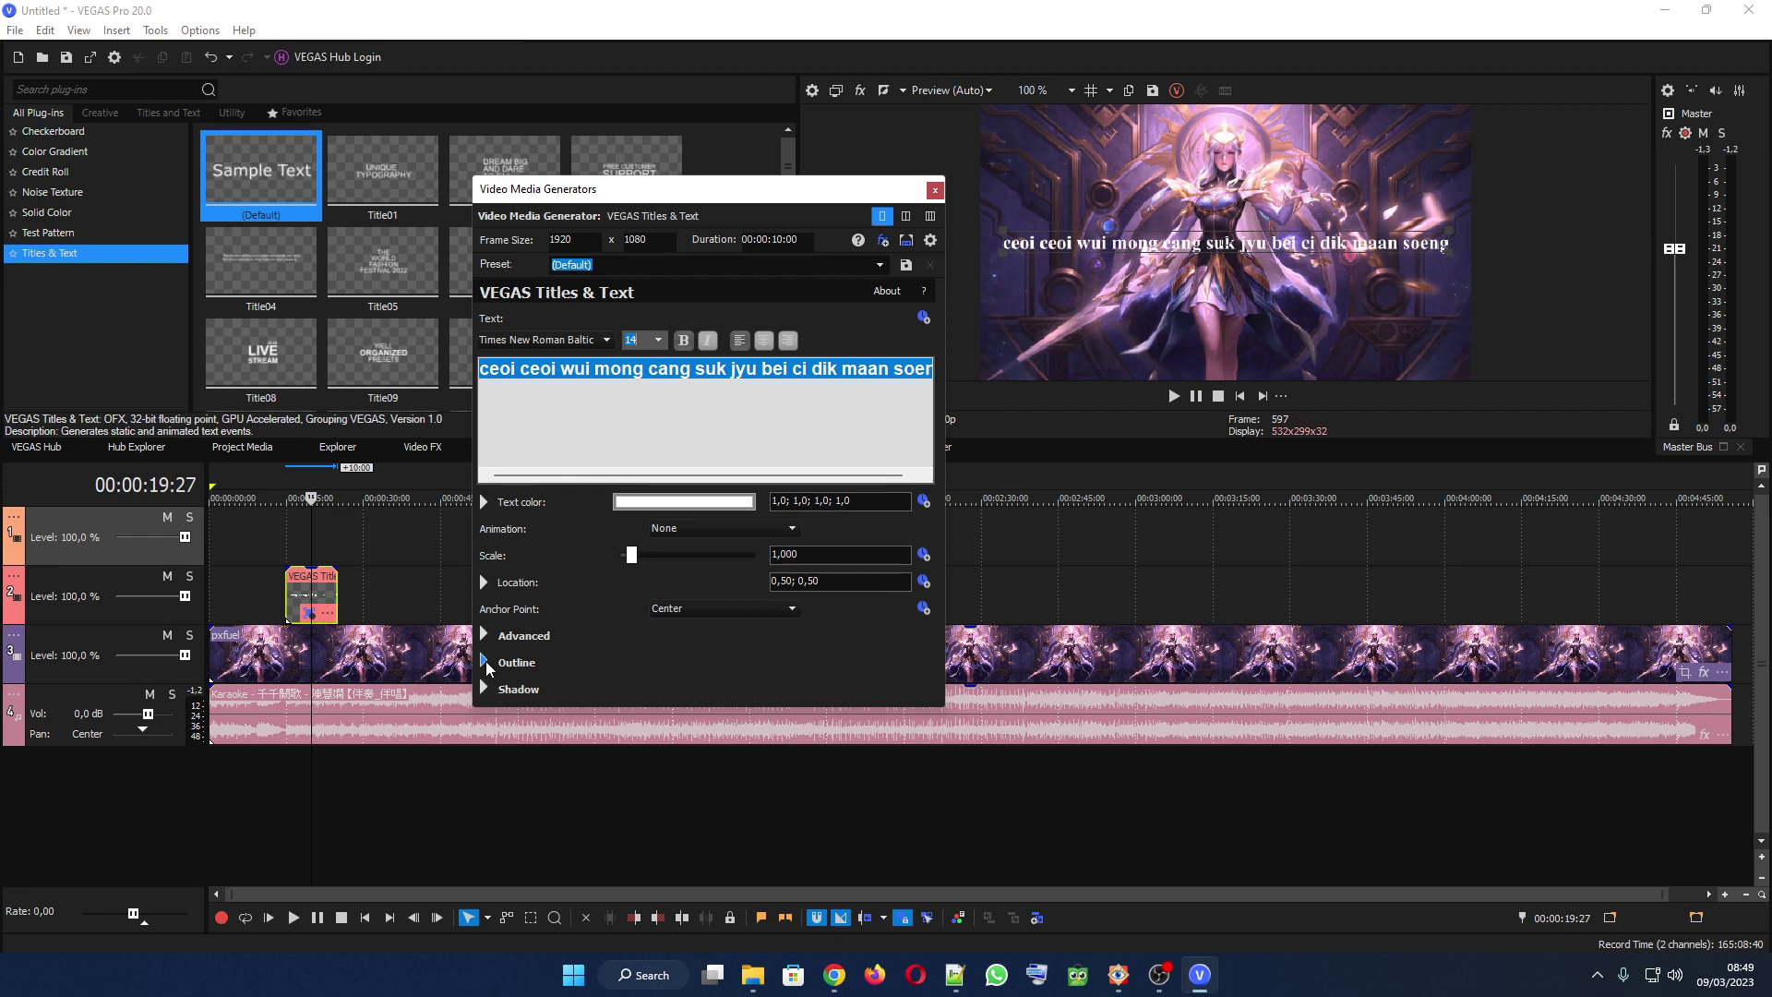
Step: Give the lyric text a black outline with a width of 6, and close the title's media generator settings
{"action": "left_click", "coordinate": [484, 661]}
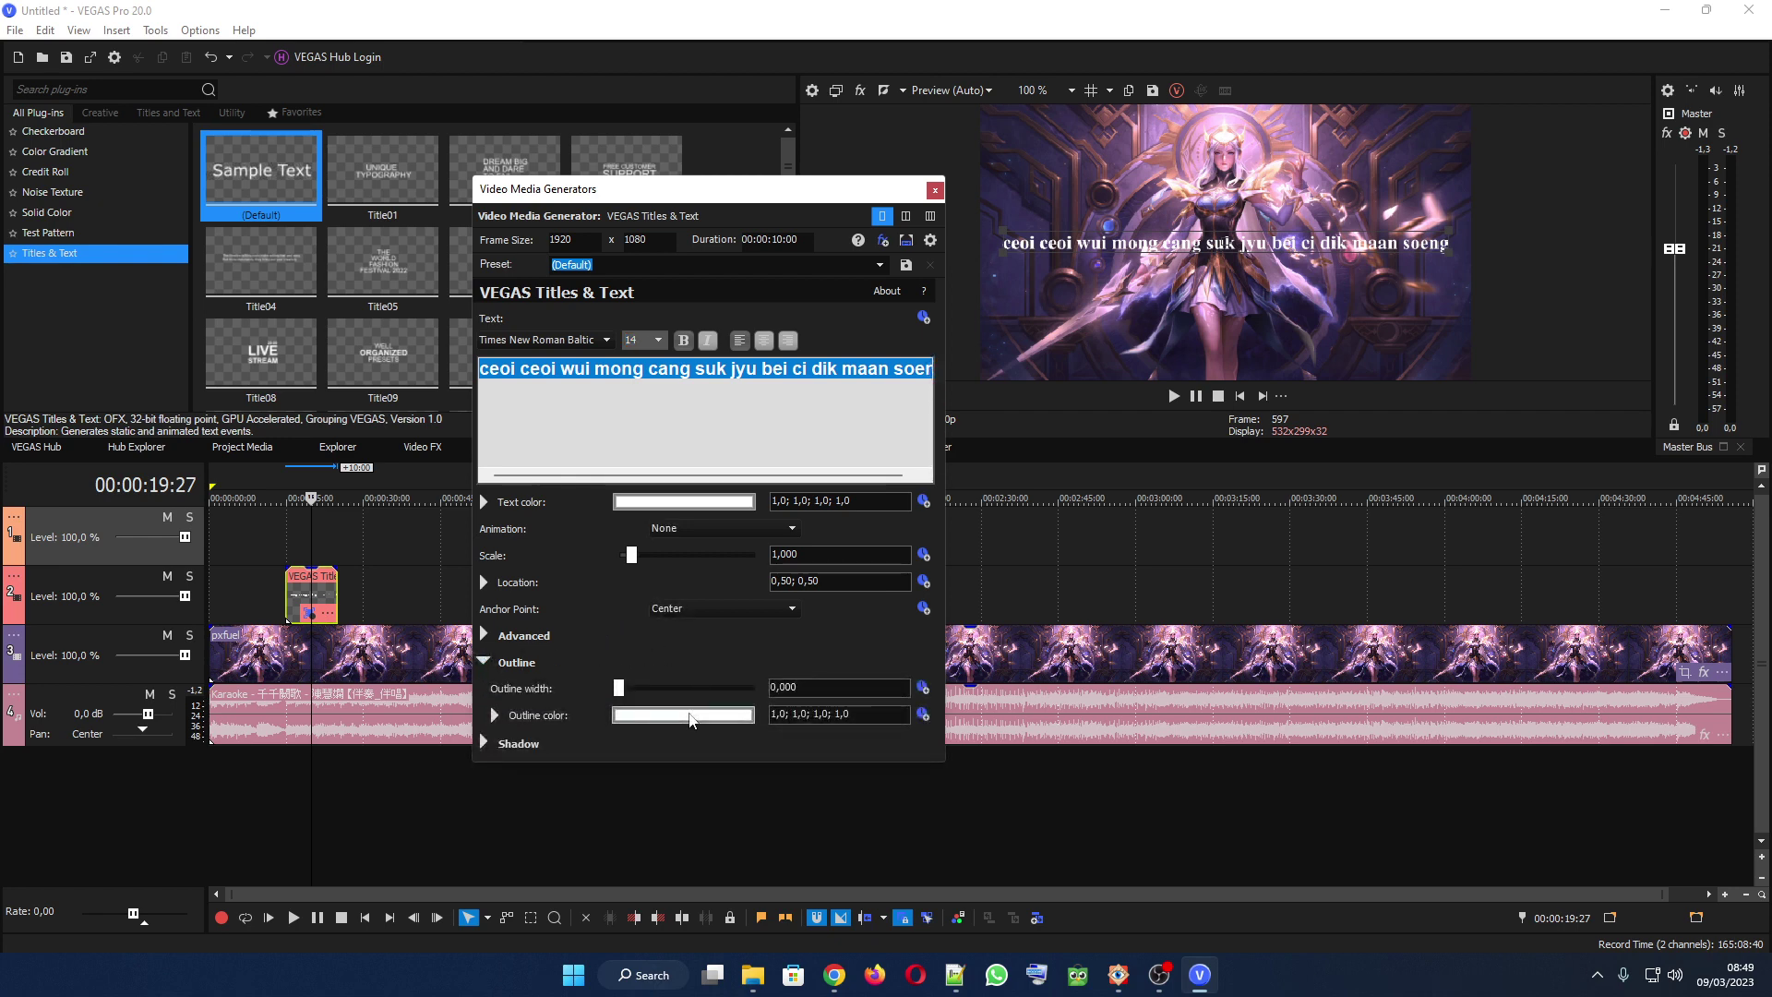
{"action": "left_click", "coordinate": [761, 688]}
{"action": "type", "text": "6"}
{"action": "key", "text": "Return"}
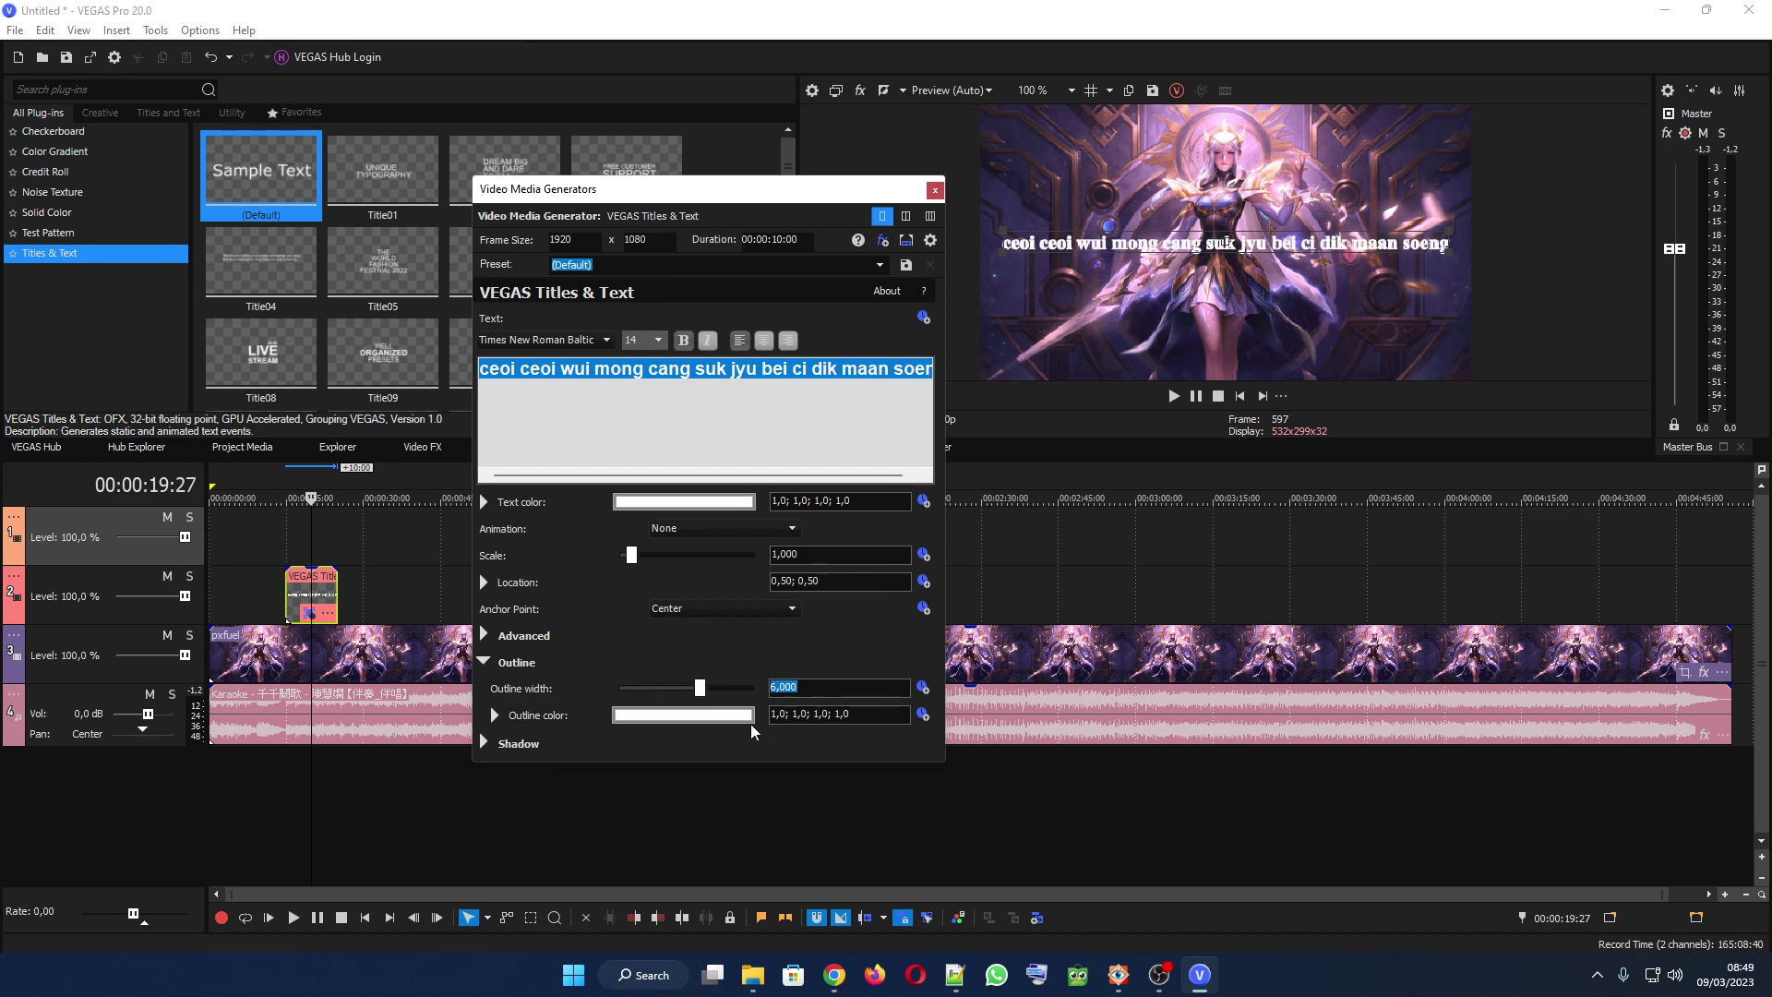
{"action": "left_click", "coordinate": [736, 724]}
{"action": "mouse_move", "coordinate": [739, 766]}
{"action": "left_mouse_down"}
{"action": "mouse_move", "coordinate": [743, 935]}
{"action": "mouse_move", "coordinate": [719, 764]}
{"action": "mouse_move", "coordinate": [514, 929]}
{"action": "left_mouse_up"}
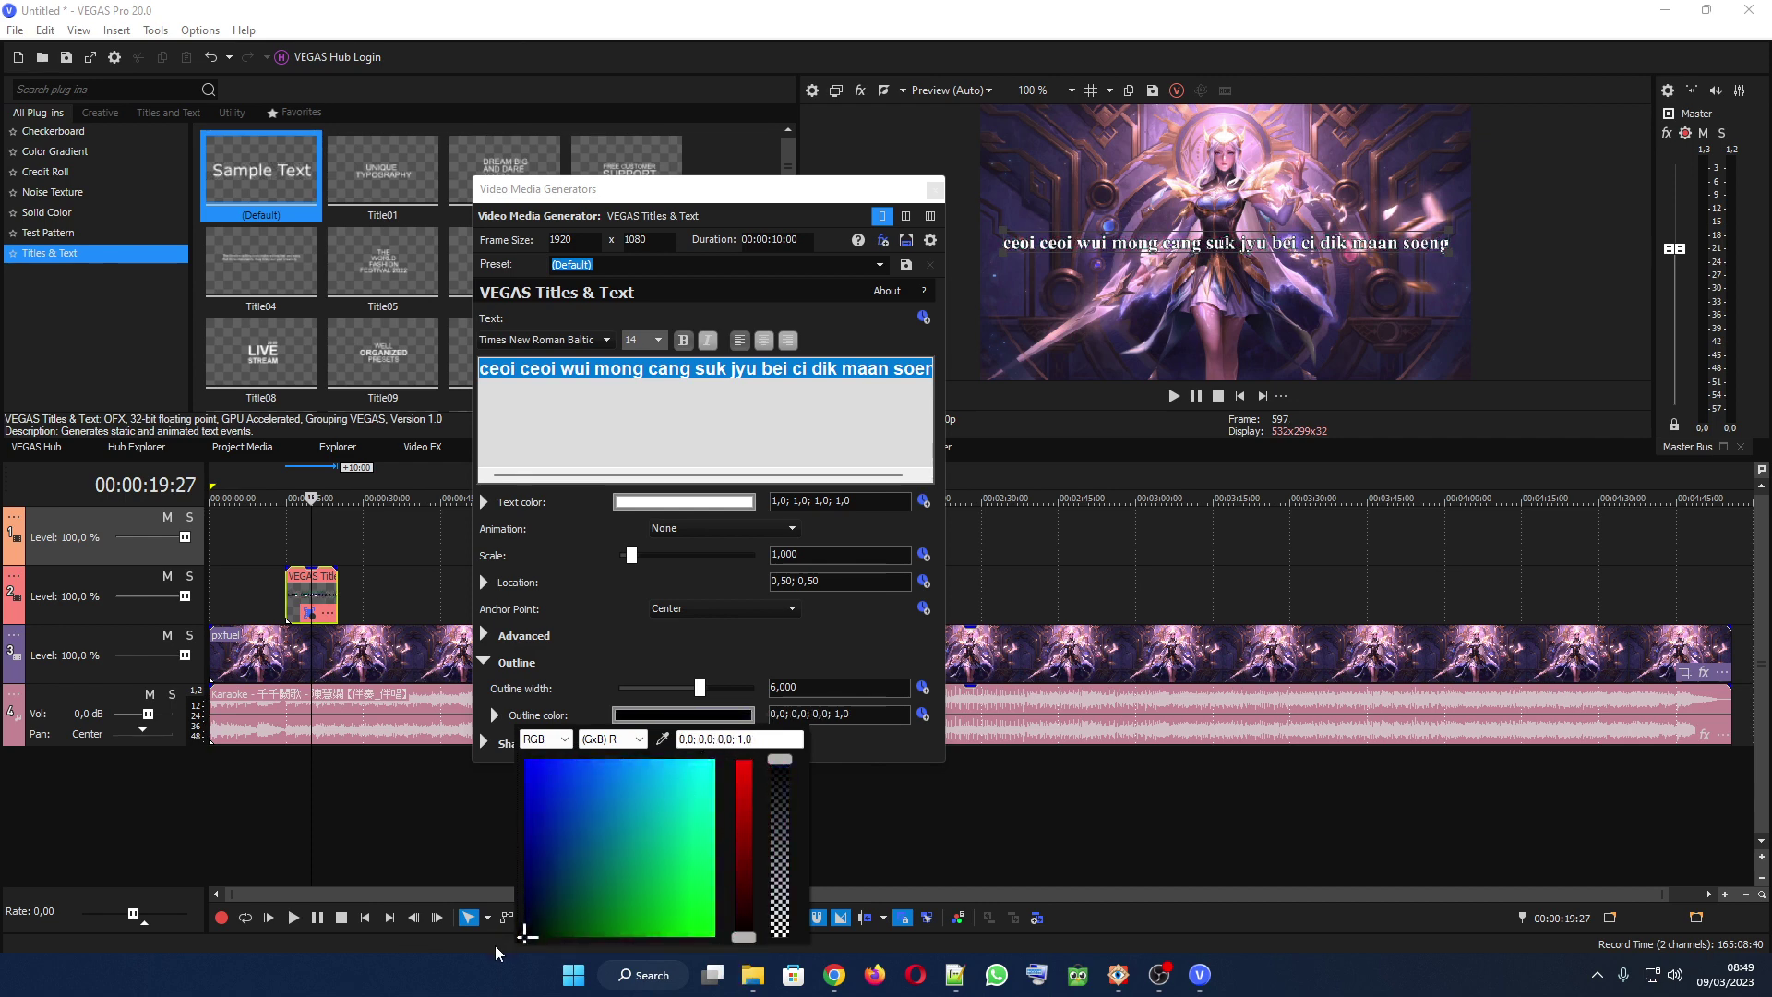
{"action": "left_click", "coordinate": [935, 194]}
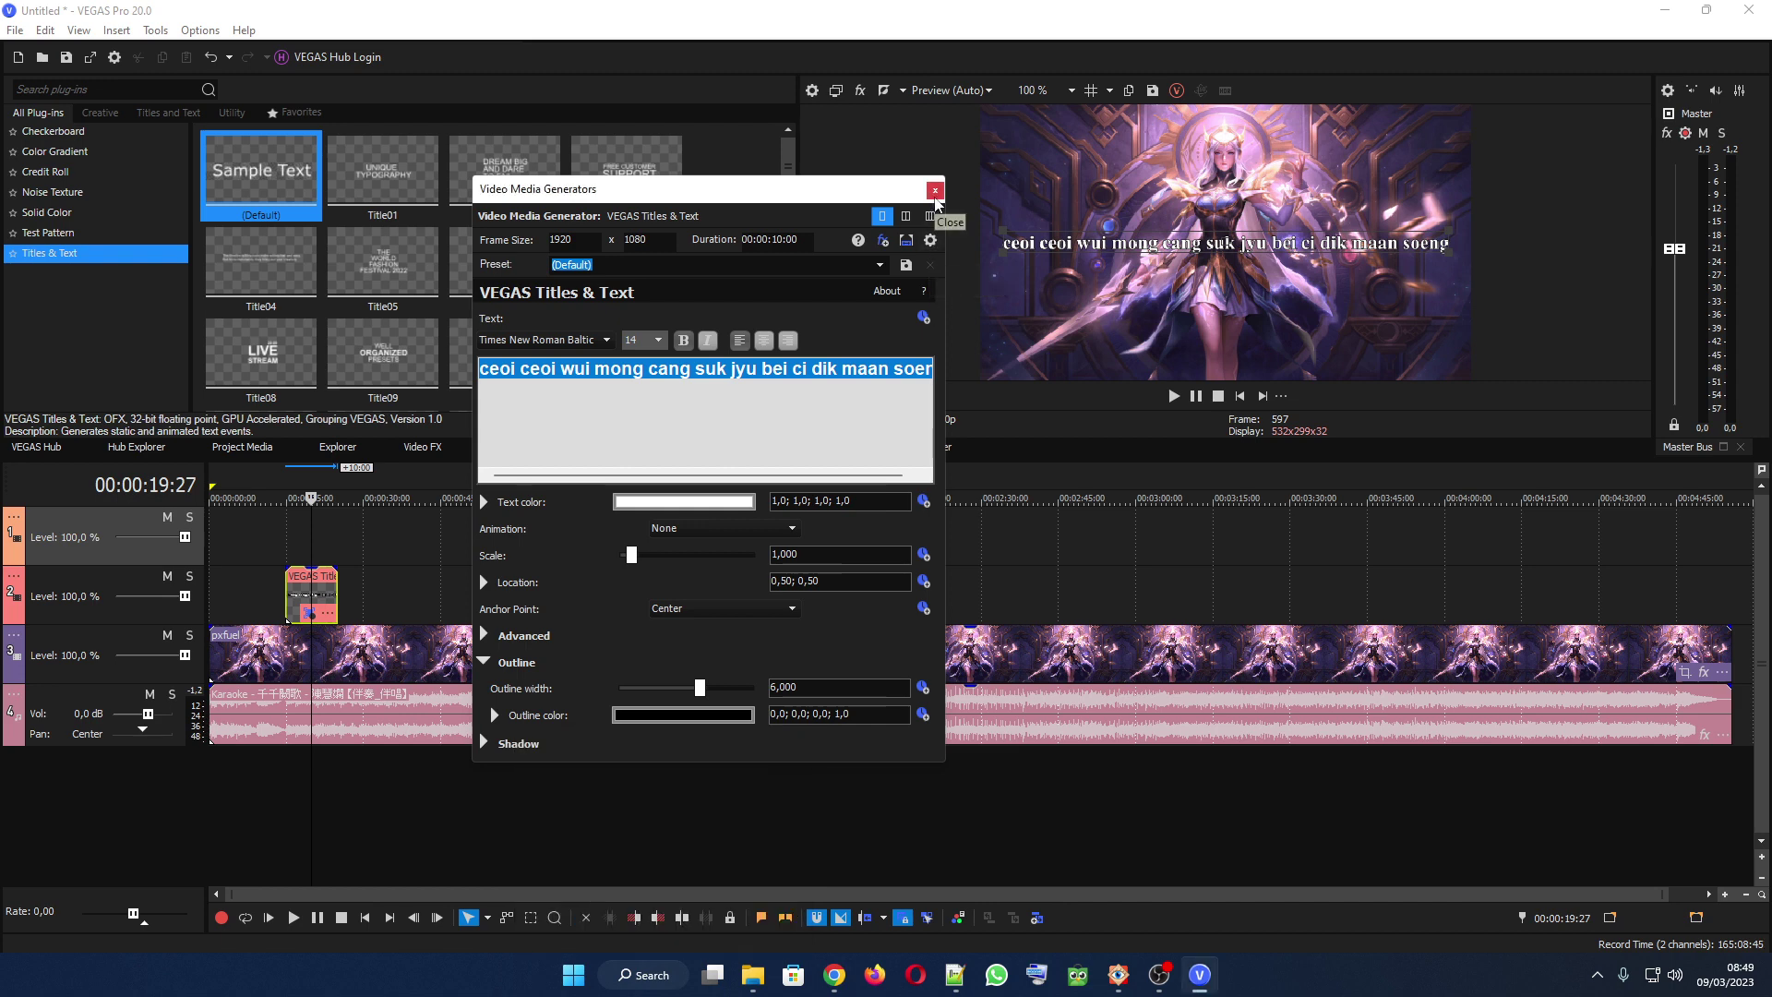
{"action": "left_click", "coordinate": [935, 192]}
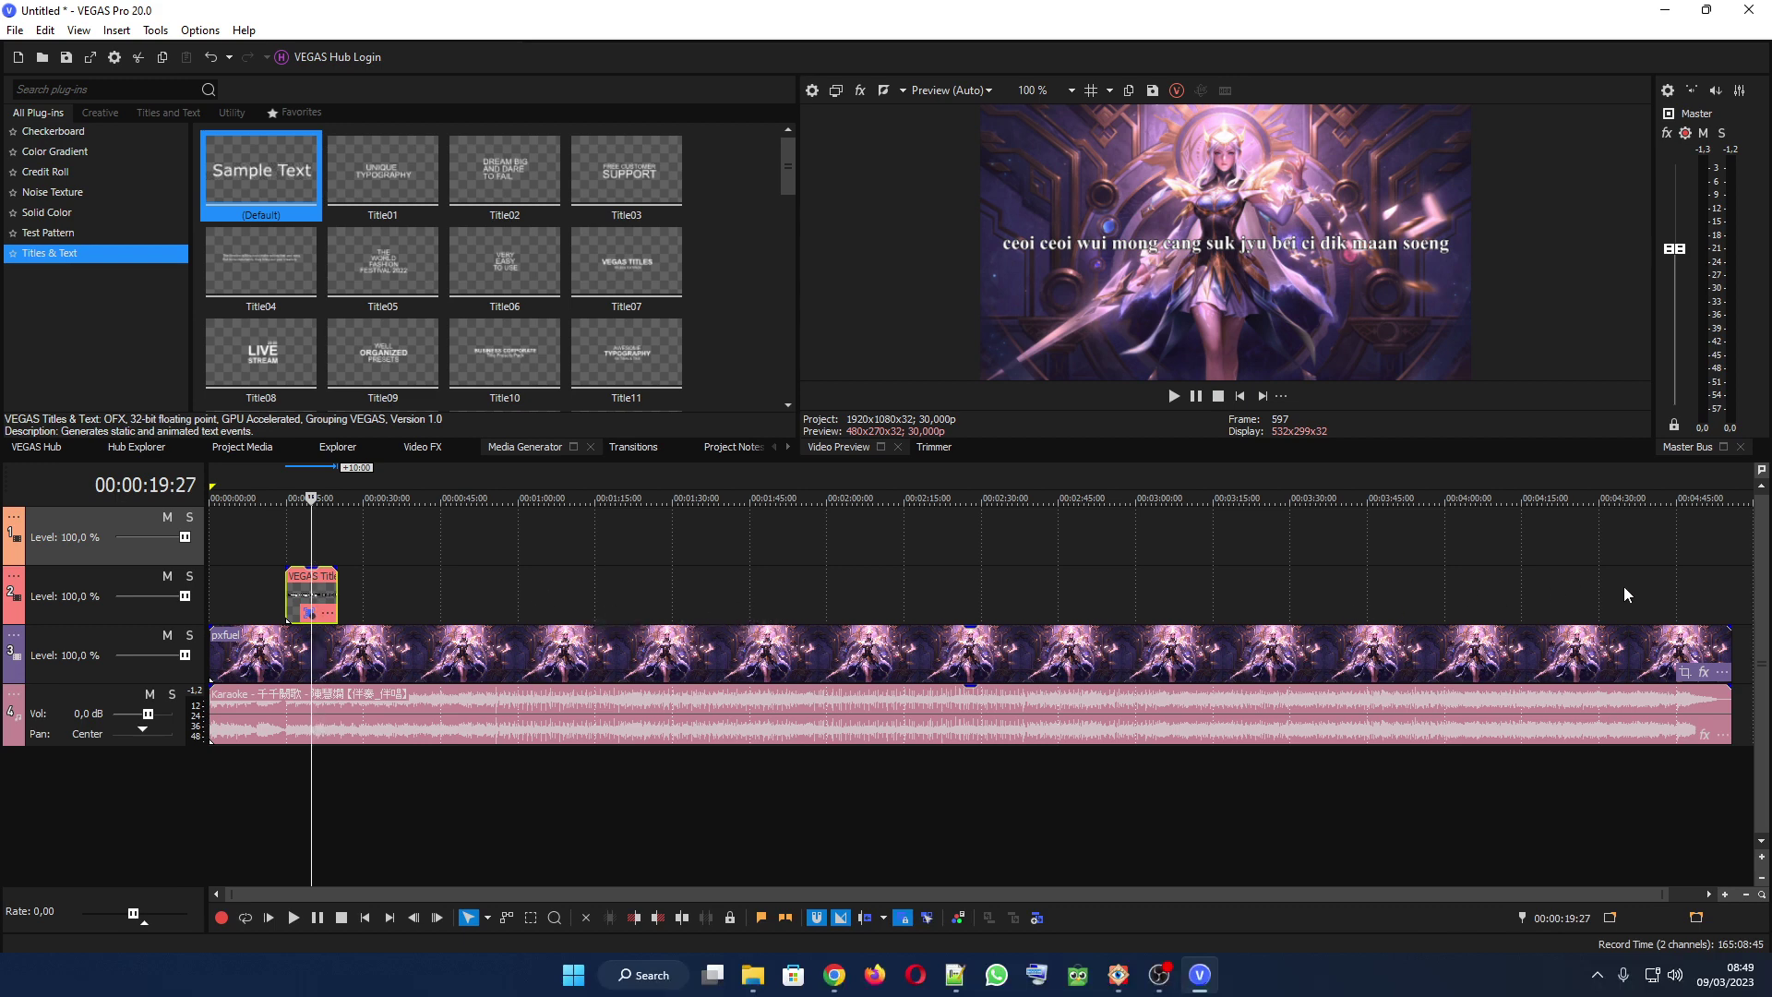
Step: Look at the first lyric line in Notepad++ and return to VEGAS Pro
{"action": "left_click", "coordinate": [956, 974]}
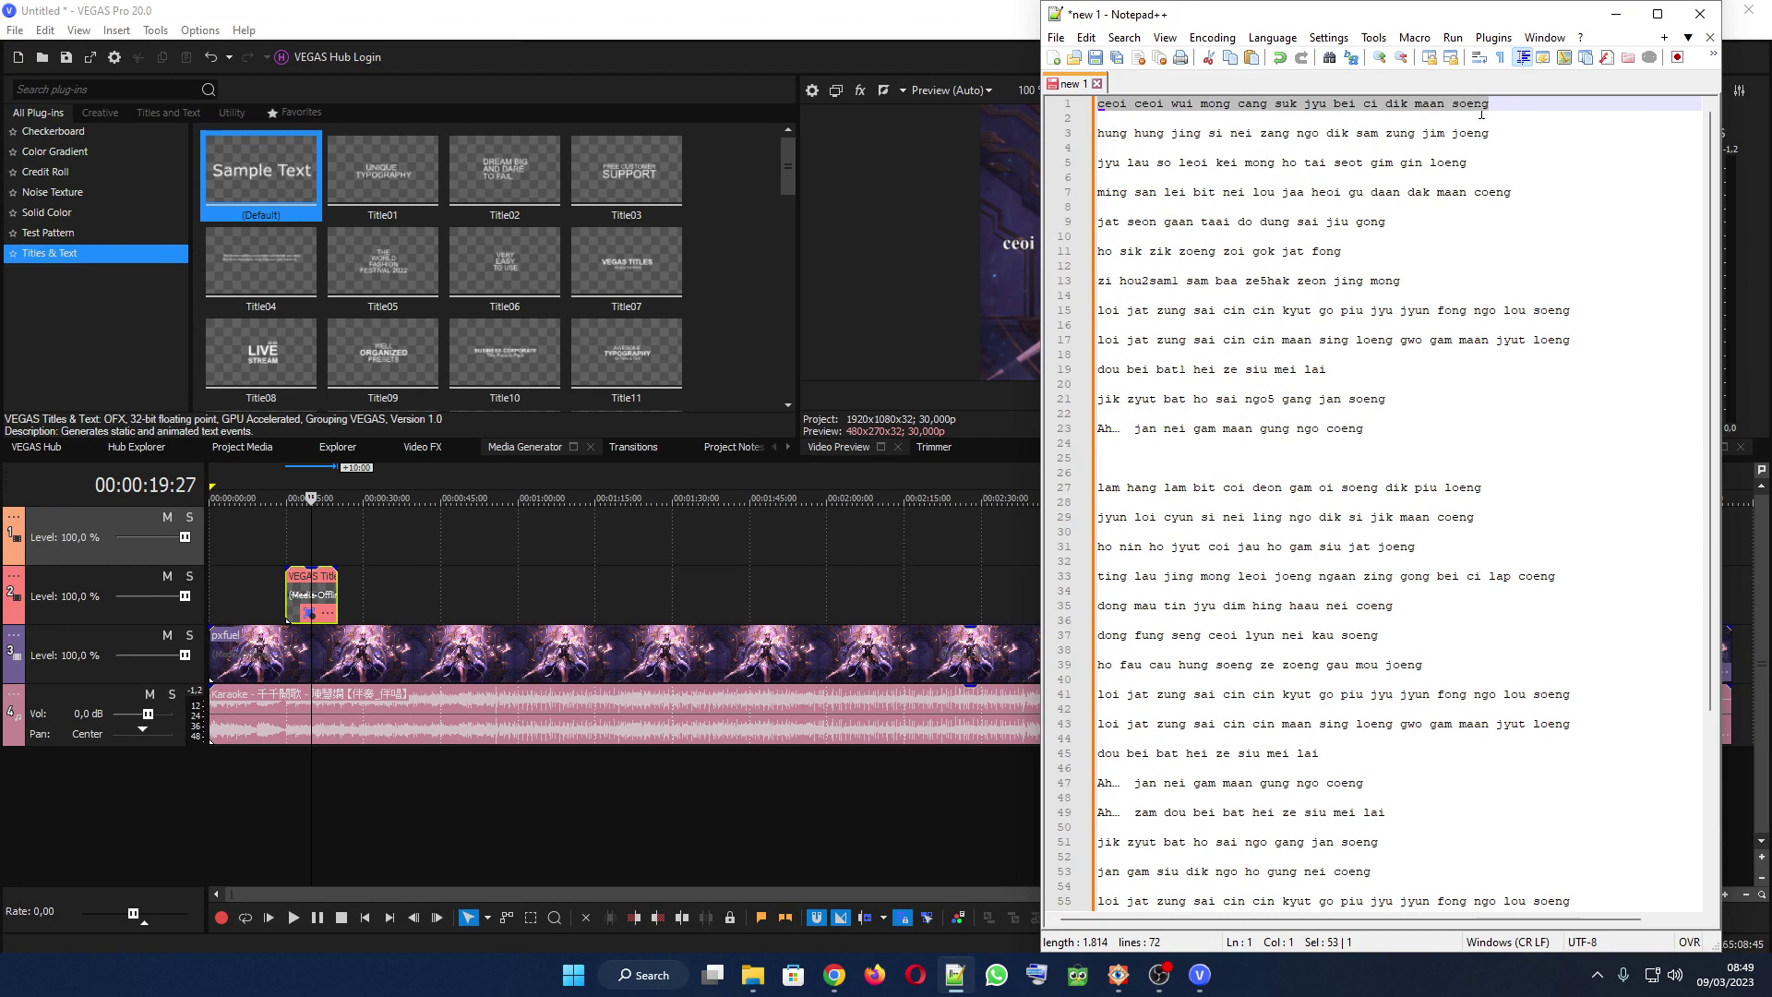
{"action": "double_click", "coordinate": [1607, 26]}
{"action": "left_click", "coordinate": [1608, 30]}
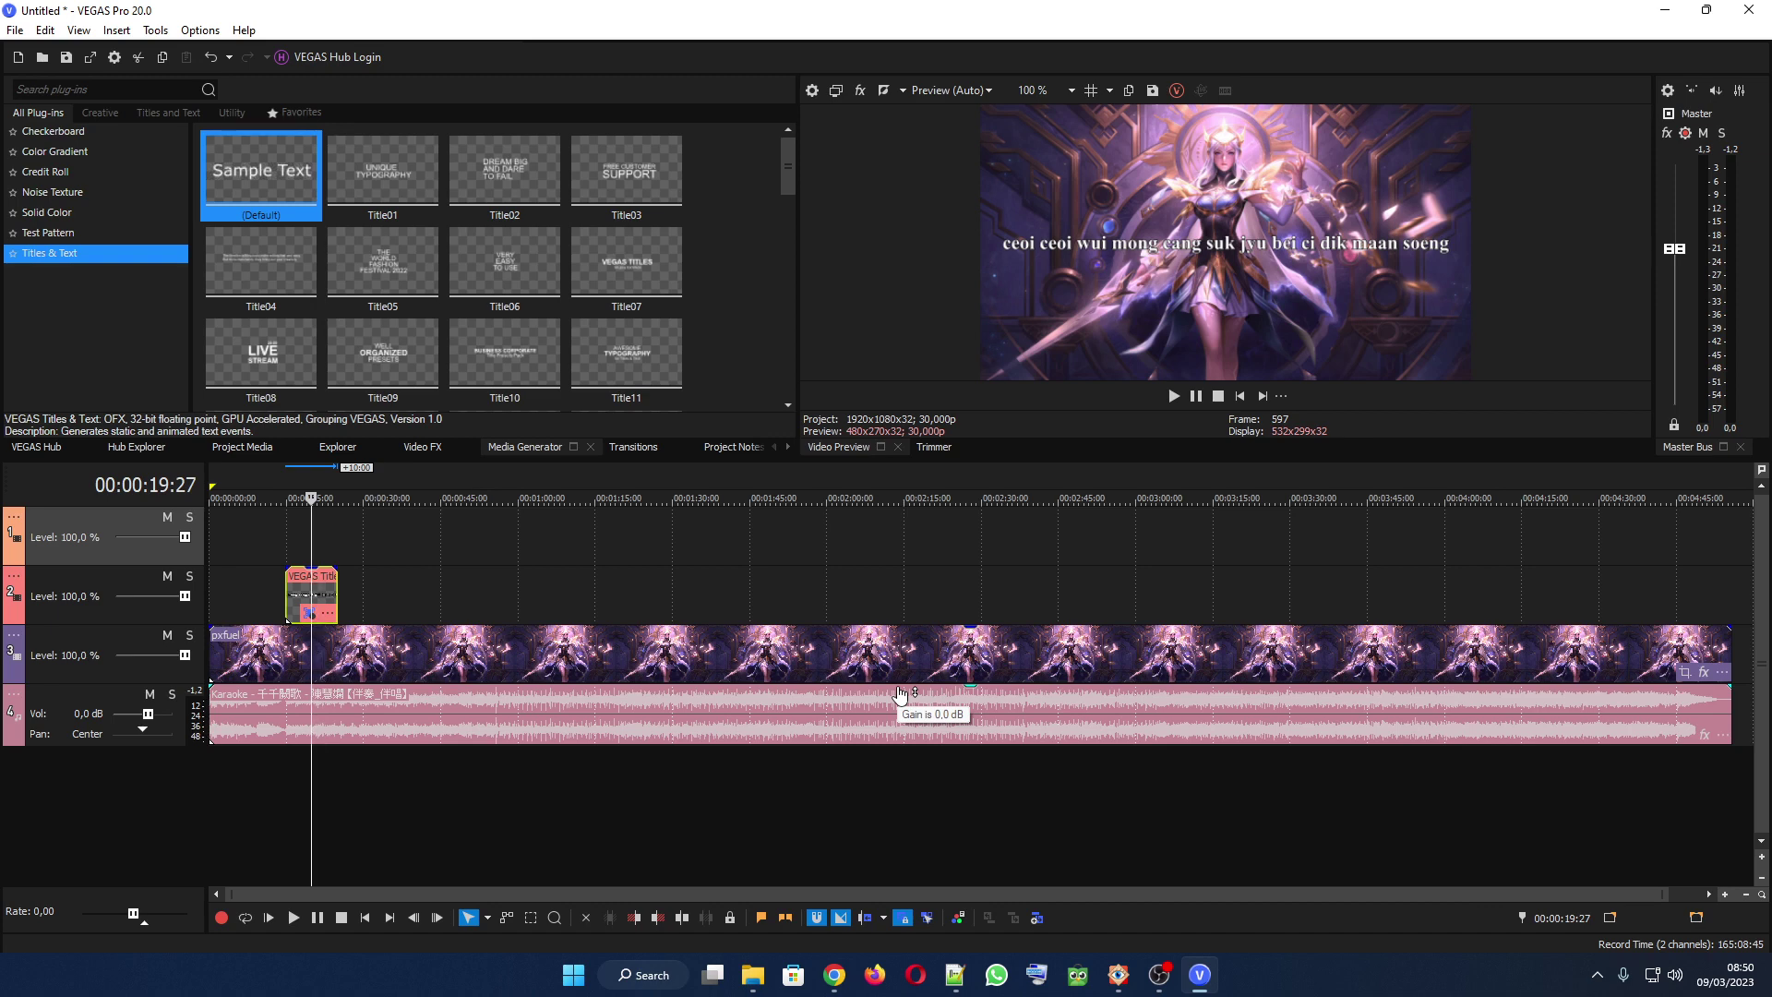
Step: Shift the title event slightly along the second video track so it starts at about 15 seconds
{"action": "scroll", "coordinate": [900, 692], "scroll_direction": "up", "scroll_amount": 3}
{"action": "scroll", "coordinate": [900, 692], "scroll_direction": "up", "scroll_amount": 5}
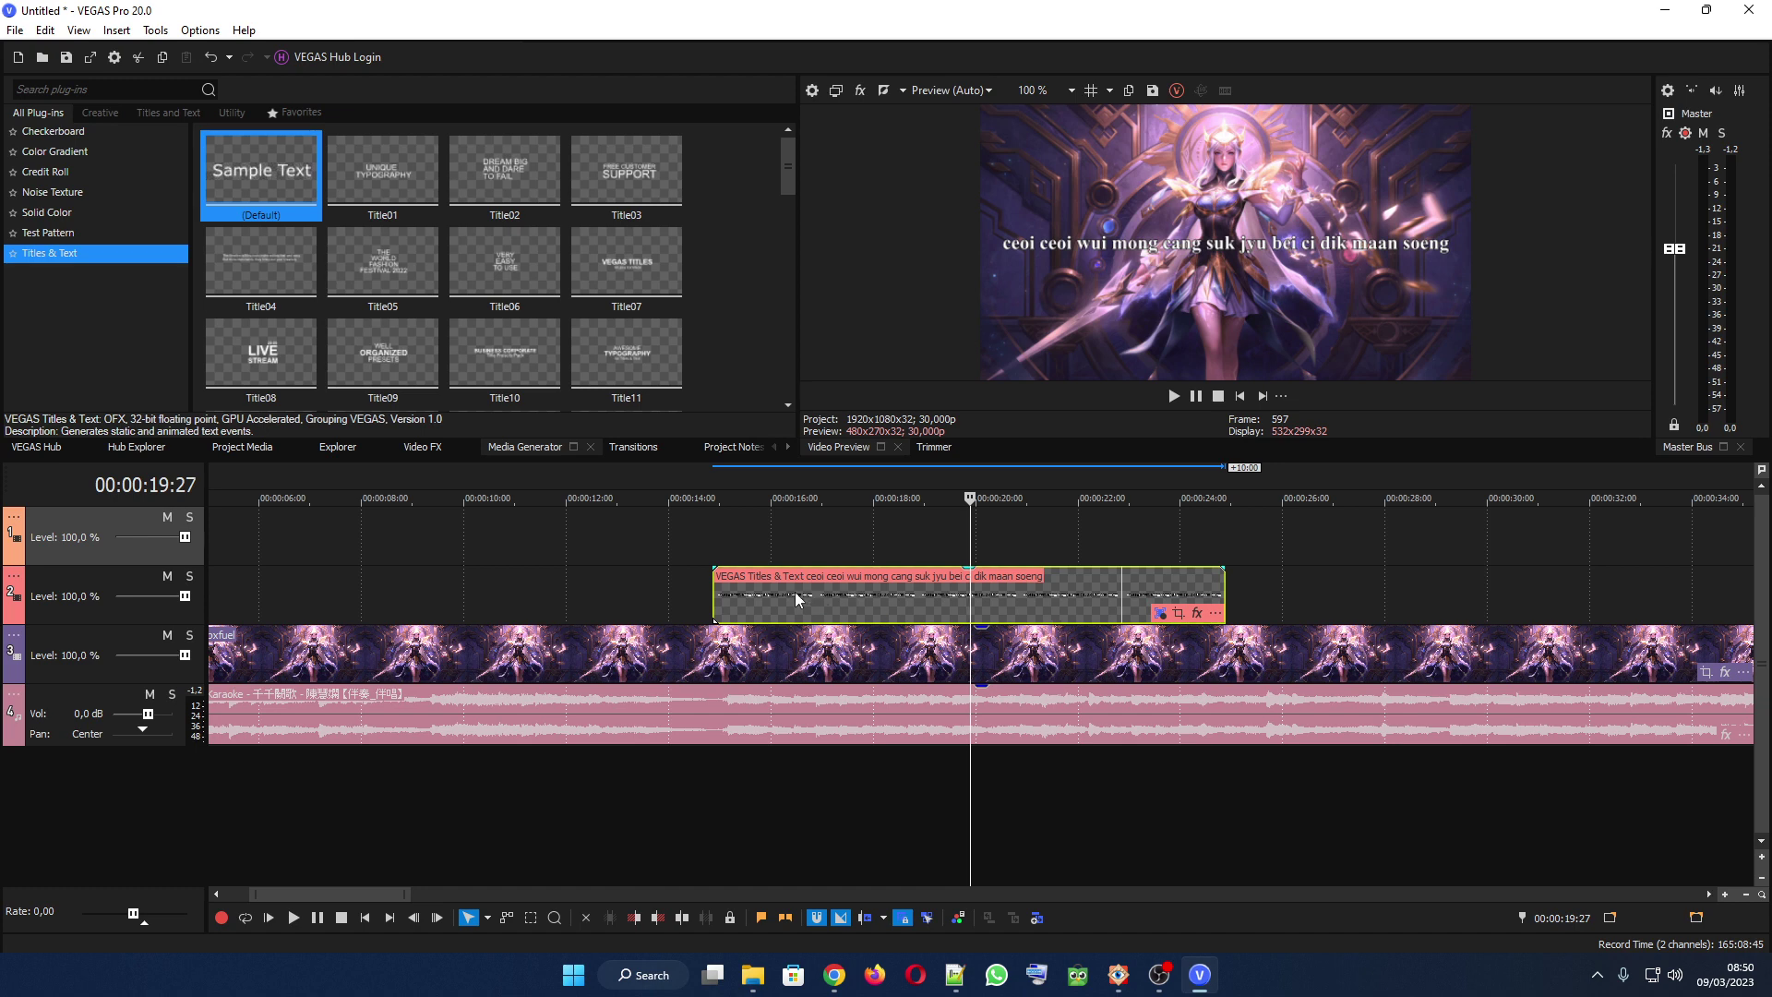
{"action": "left_click_drag", "start_coordinate": [795, 591], "coordinate": [801, 592]}
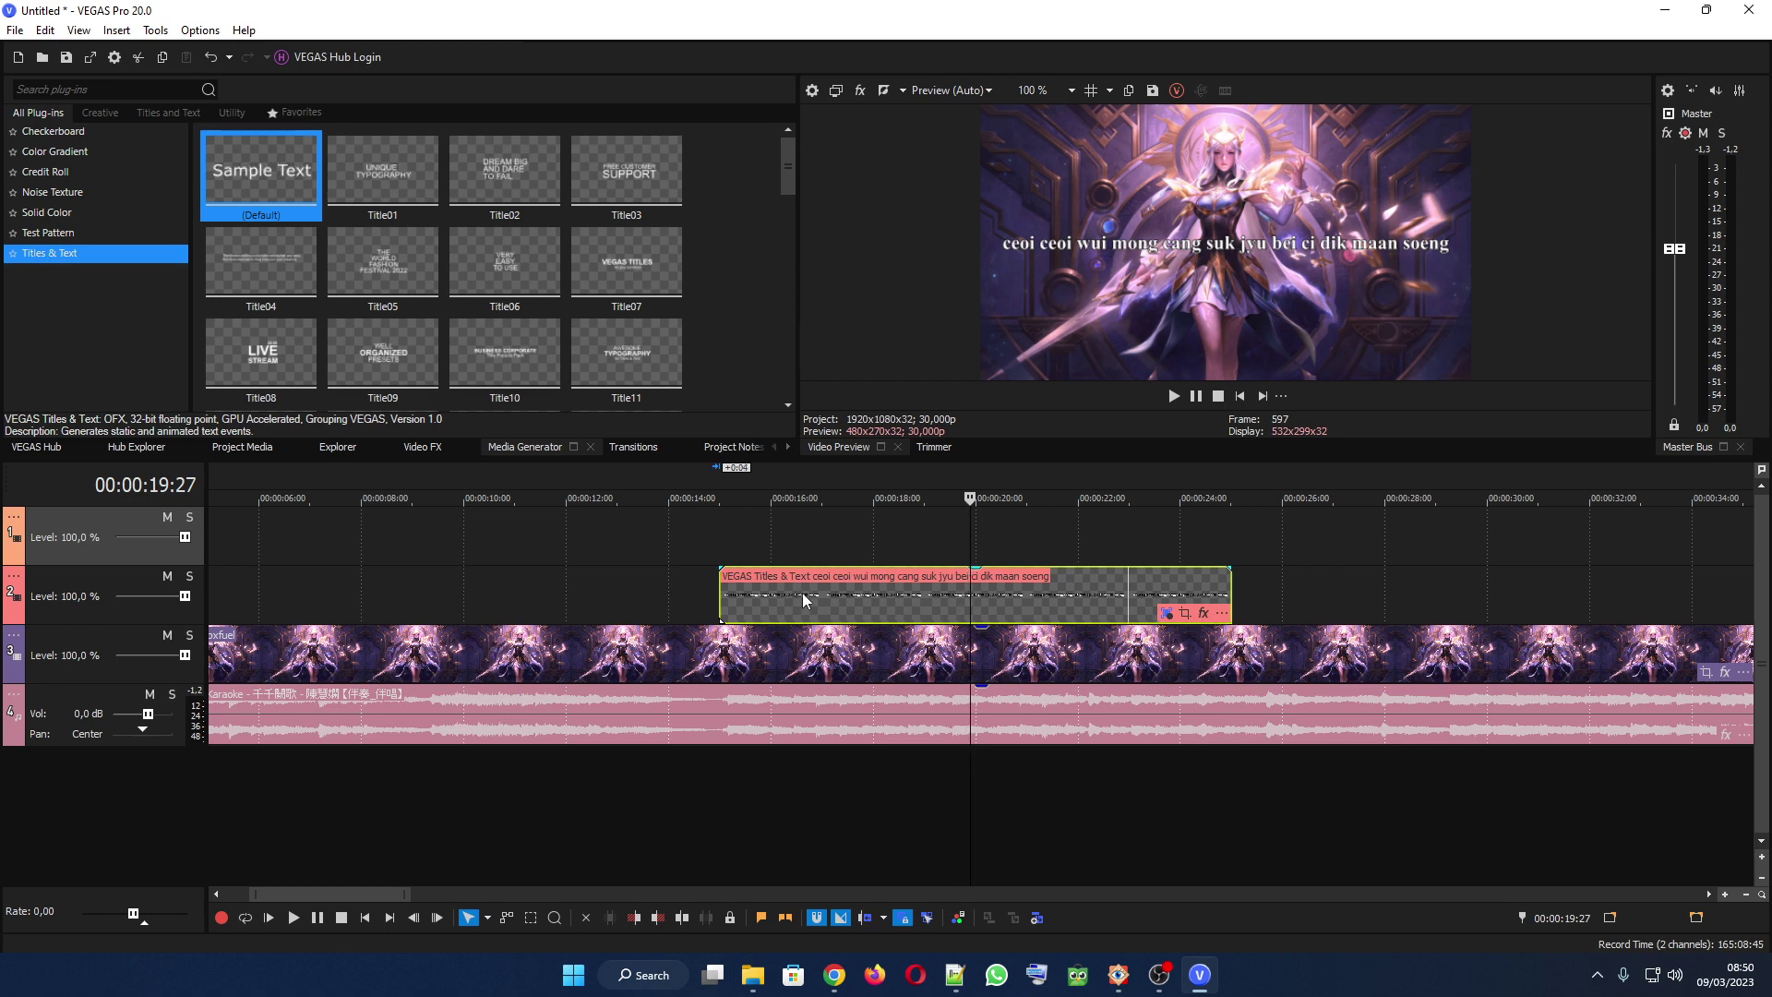
{"action": "left_click", "coordinate": [822, 805]}
Step: Play the song from about 00:00:10:23 through the first lyric line, and trim the title event's end to 00:00:20:29
{"action": "left_click", "coordinate": [504, 476]}
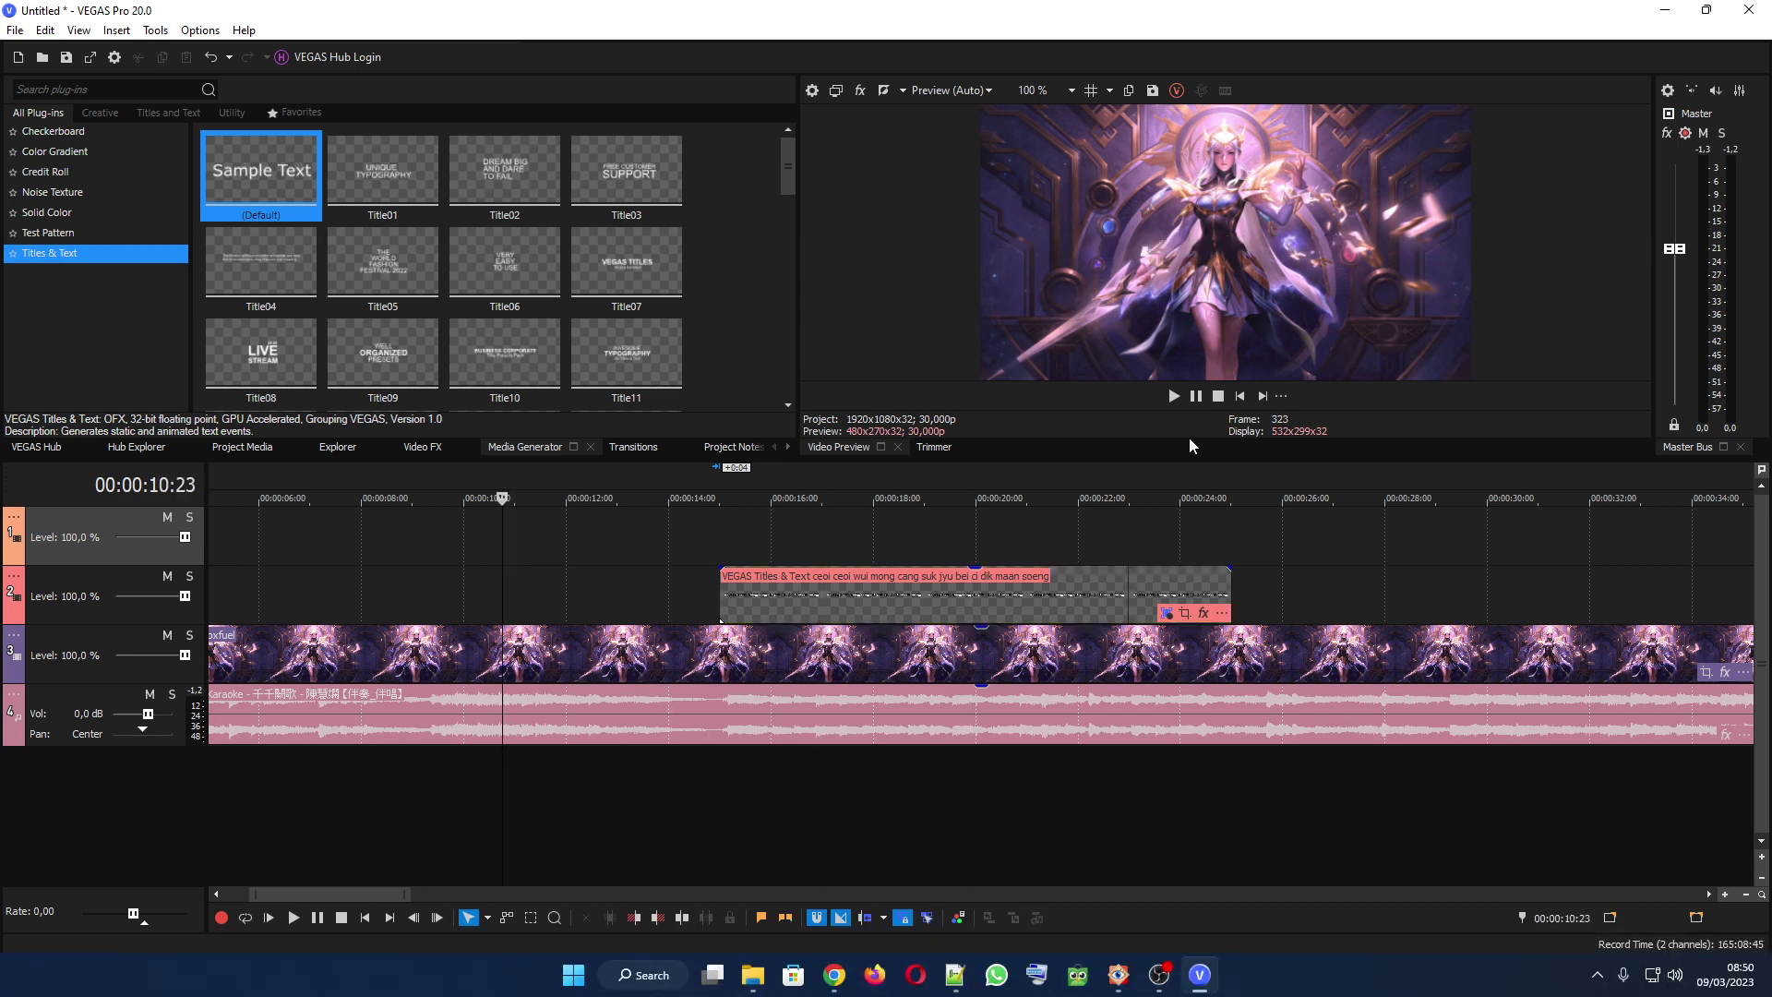
{"action": "left_click", "coordinate": [1173, 396]}
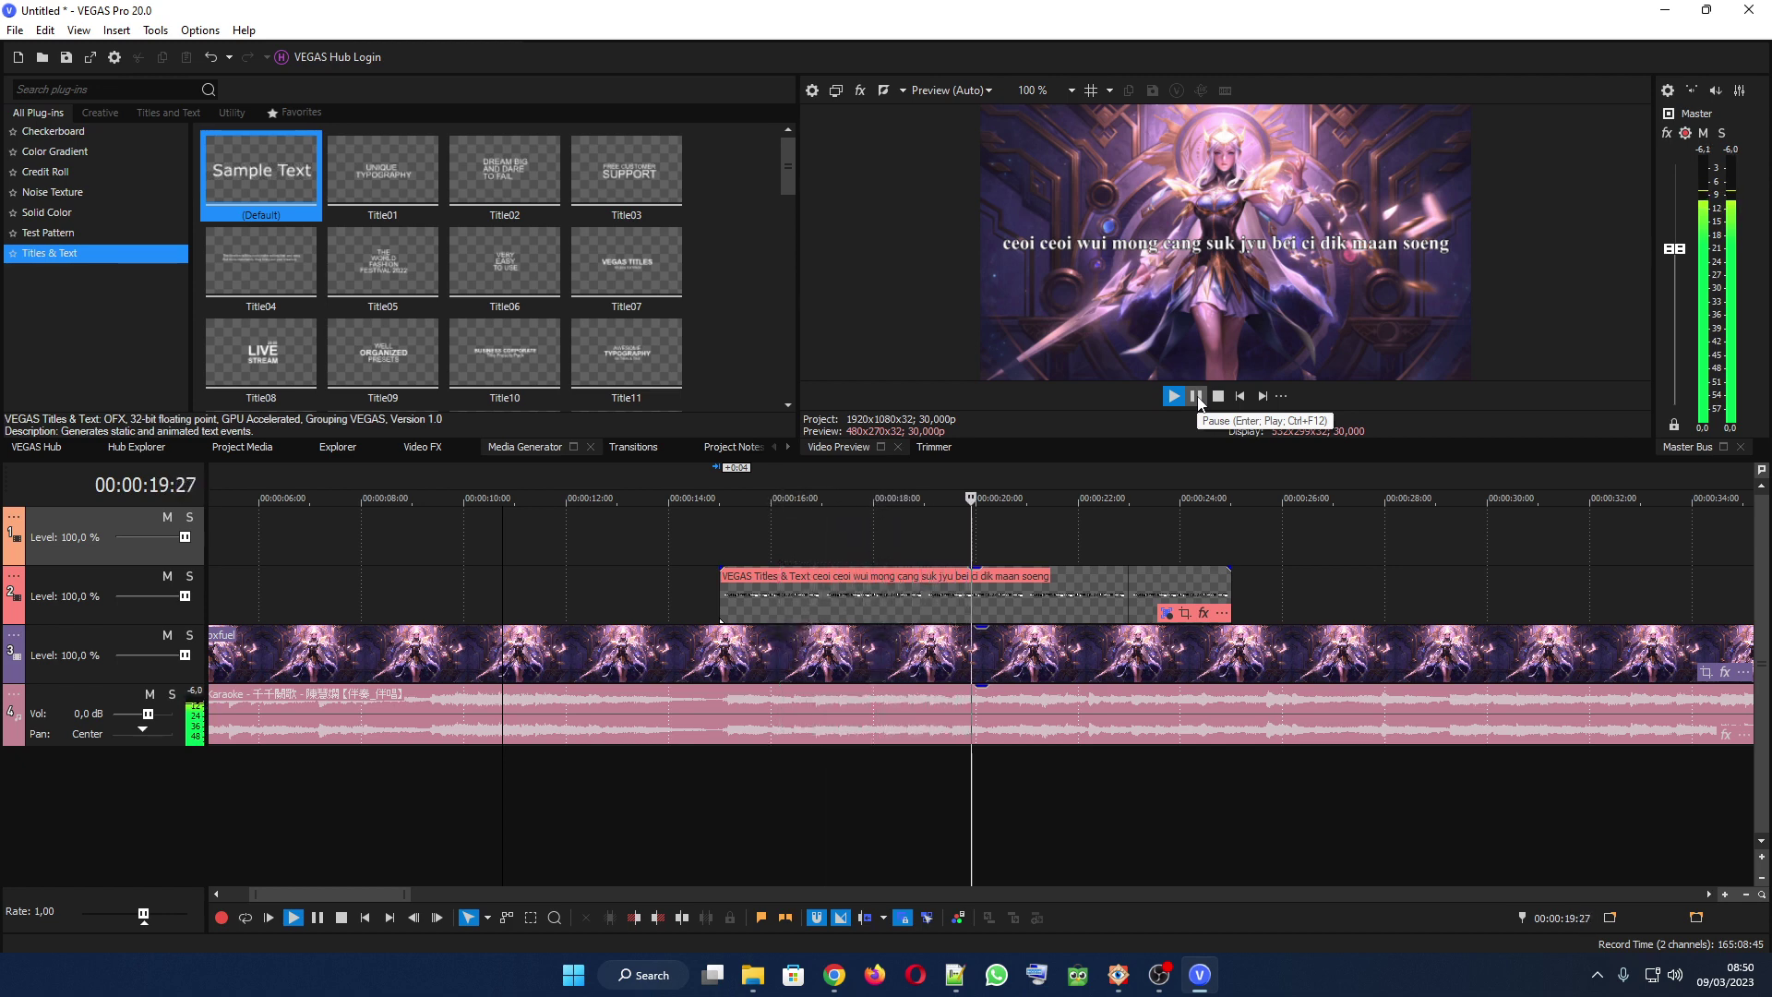
{"action": "left_click", "coordinate": [1196, 396]}
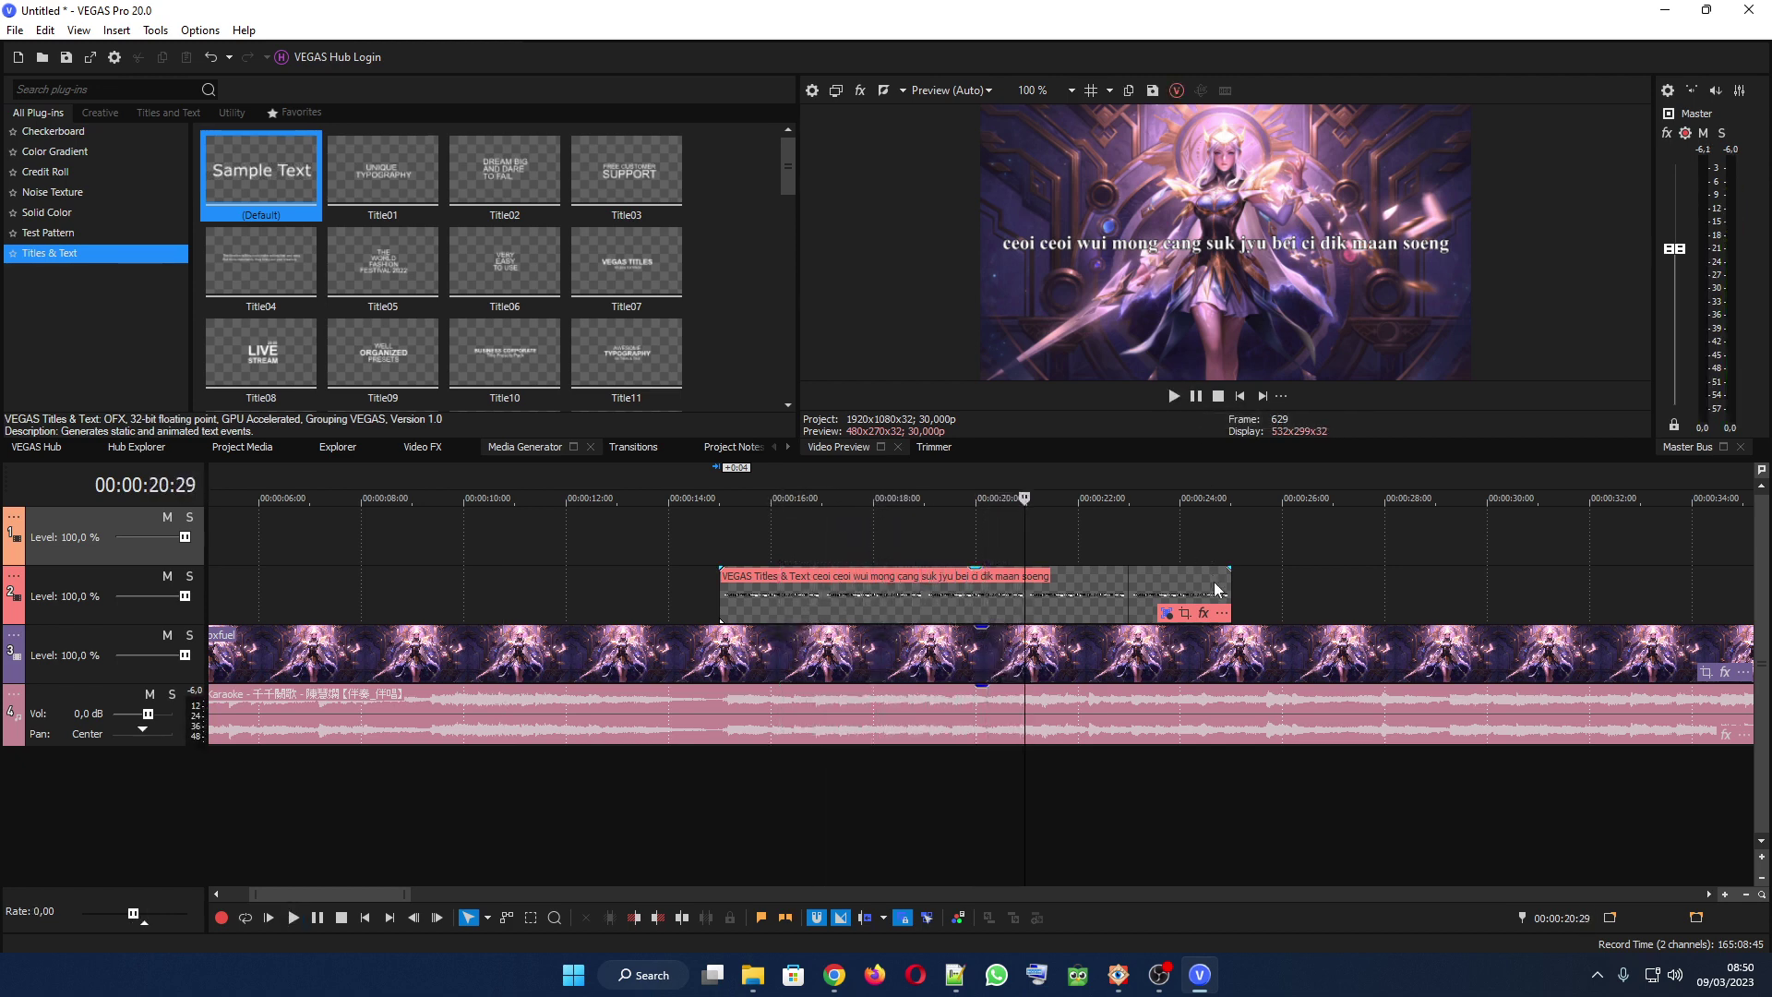
{"action": "left_click_drag", "start_coordinate": [1228, 592], "coordinate": [1024, 593]}
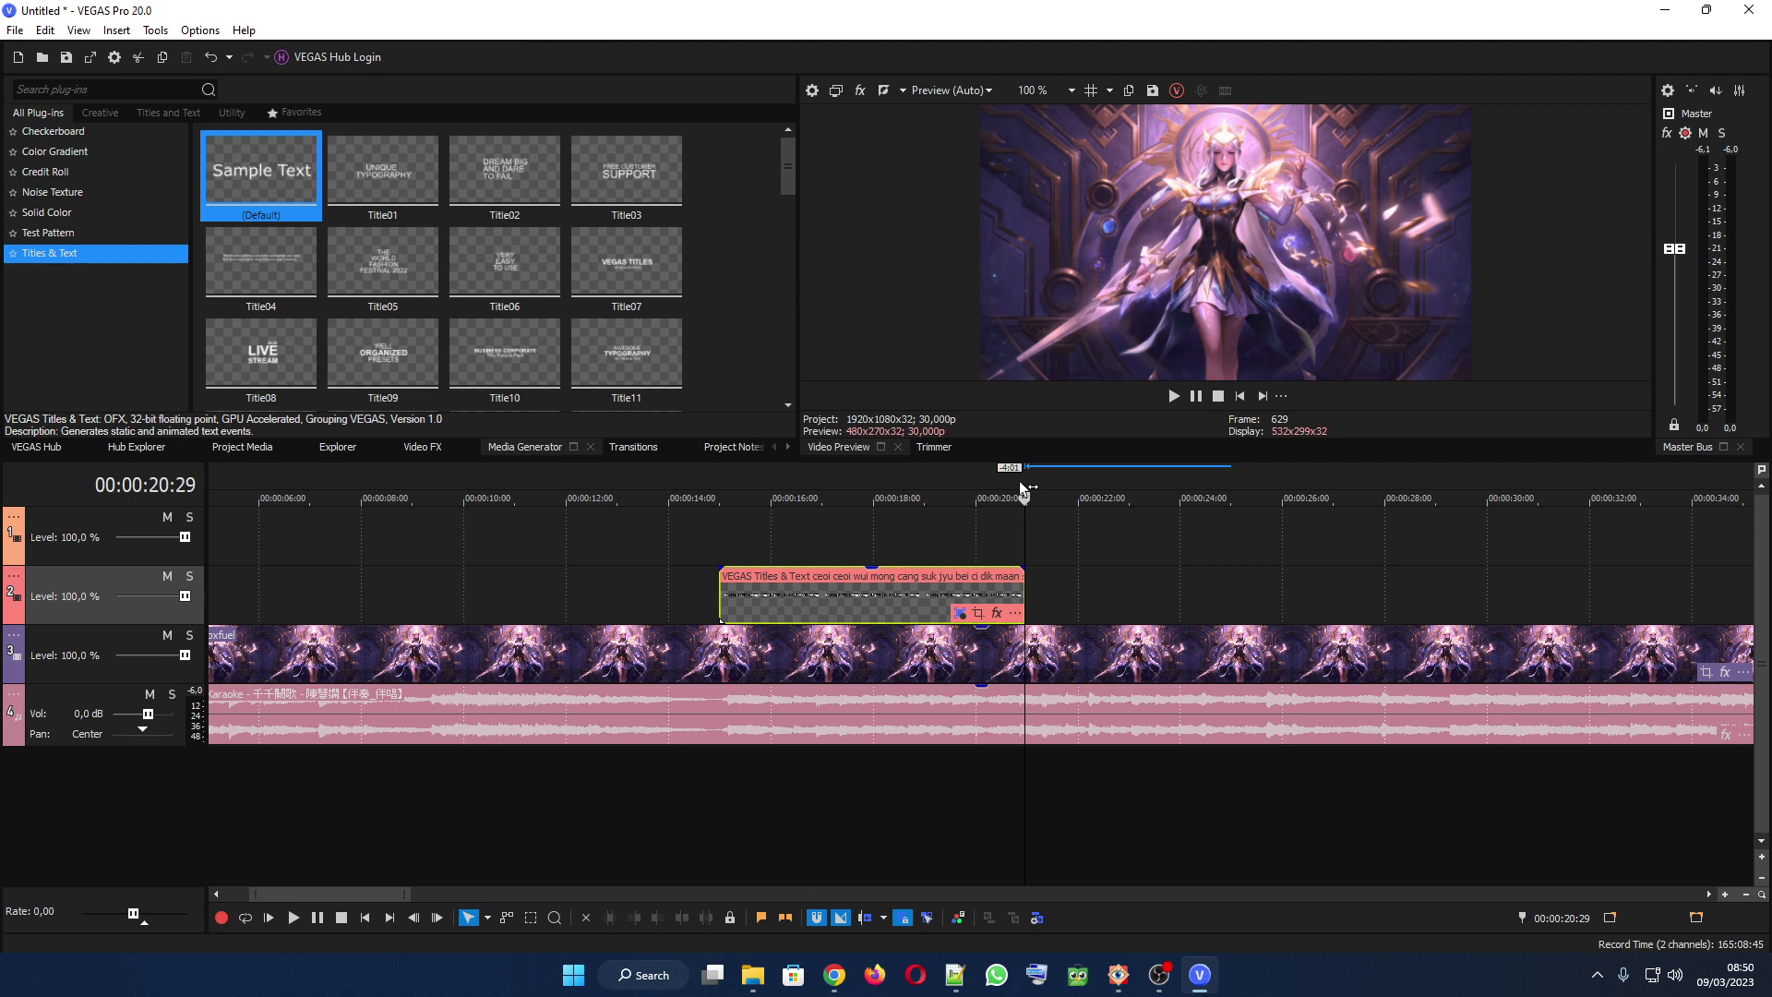
{"action": "left_click_drag", "start_coordinate": [1018, 480], "coordinate": [1012, 479]}
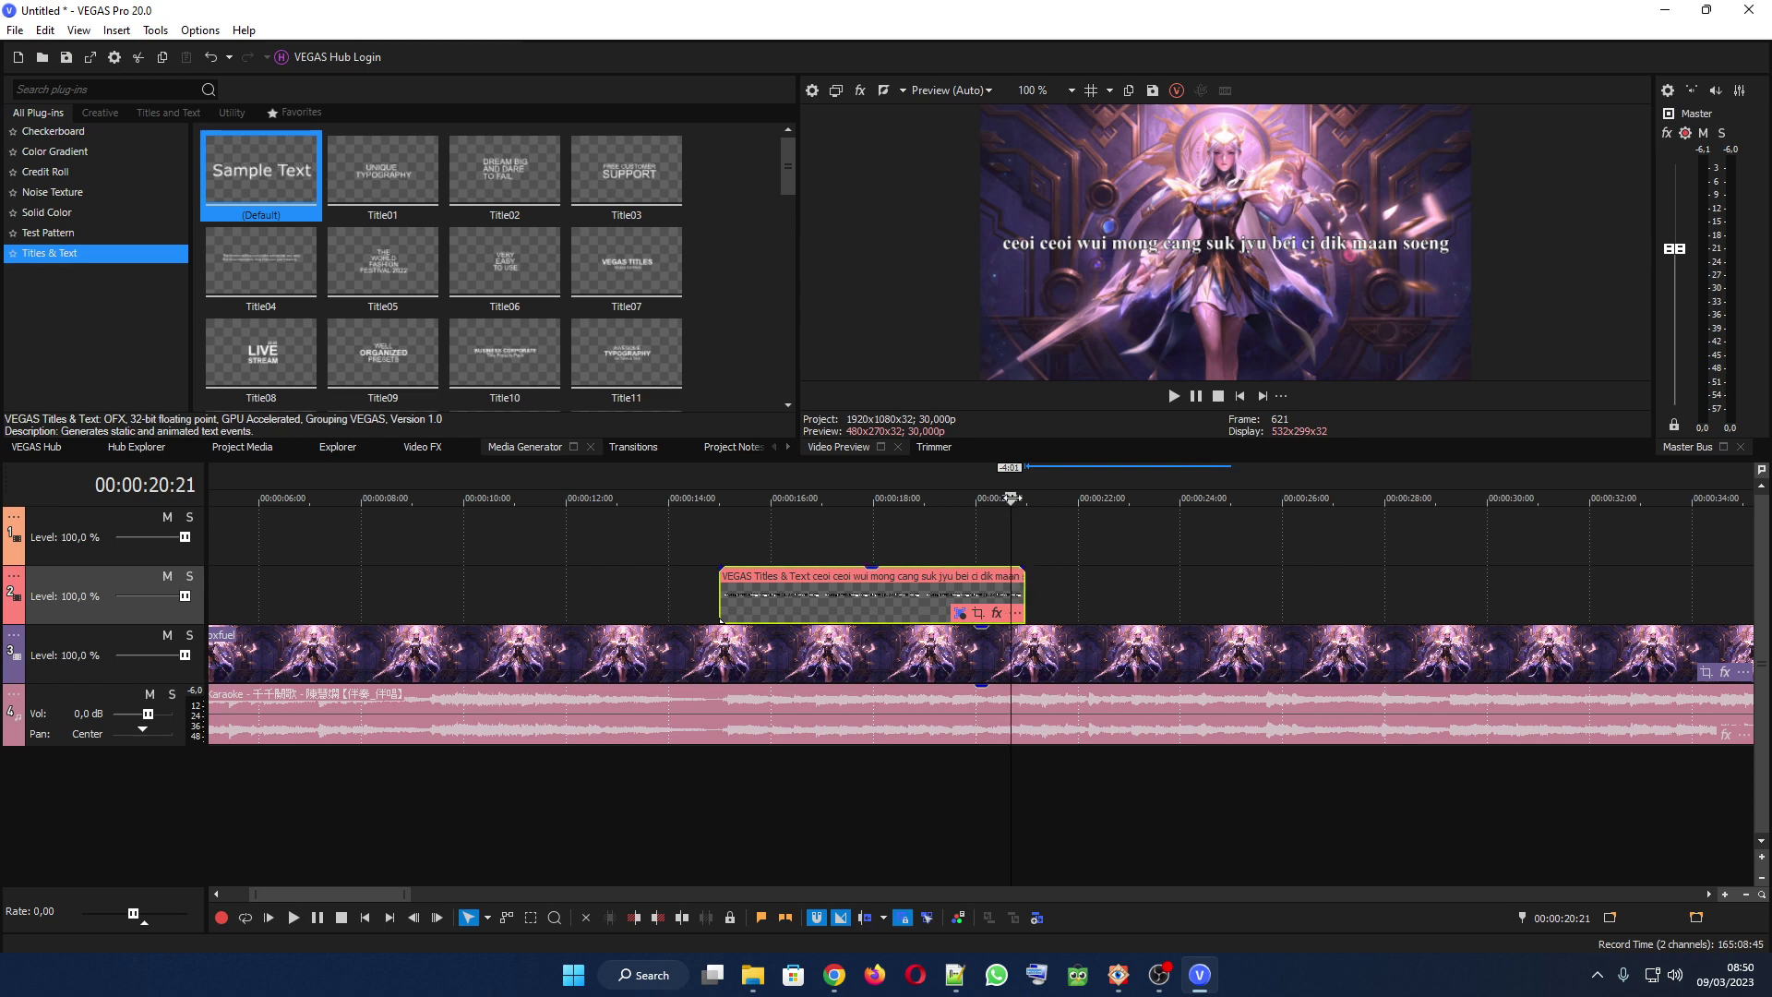
{"action": "scroll", "coordinate": [1124, 635], "scroll_direction": "up", "scroll_amount": 3}
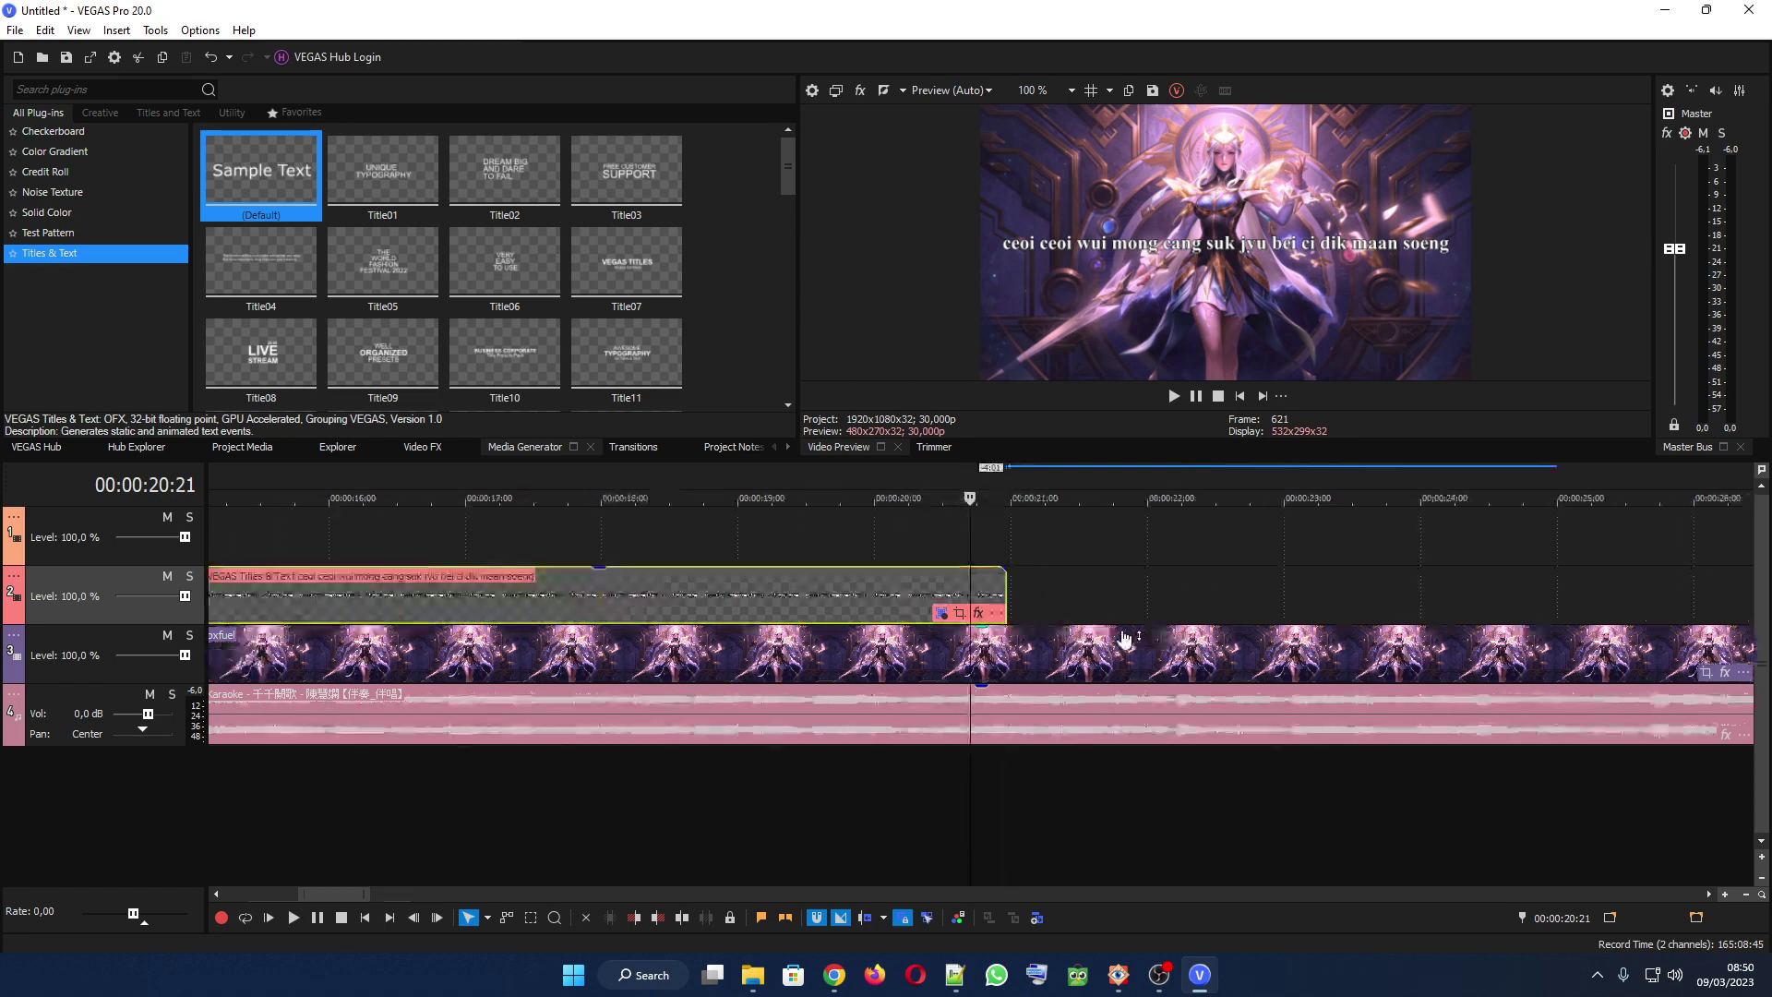
{"action": "left_click", "coordinate": [998, 479]}
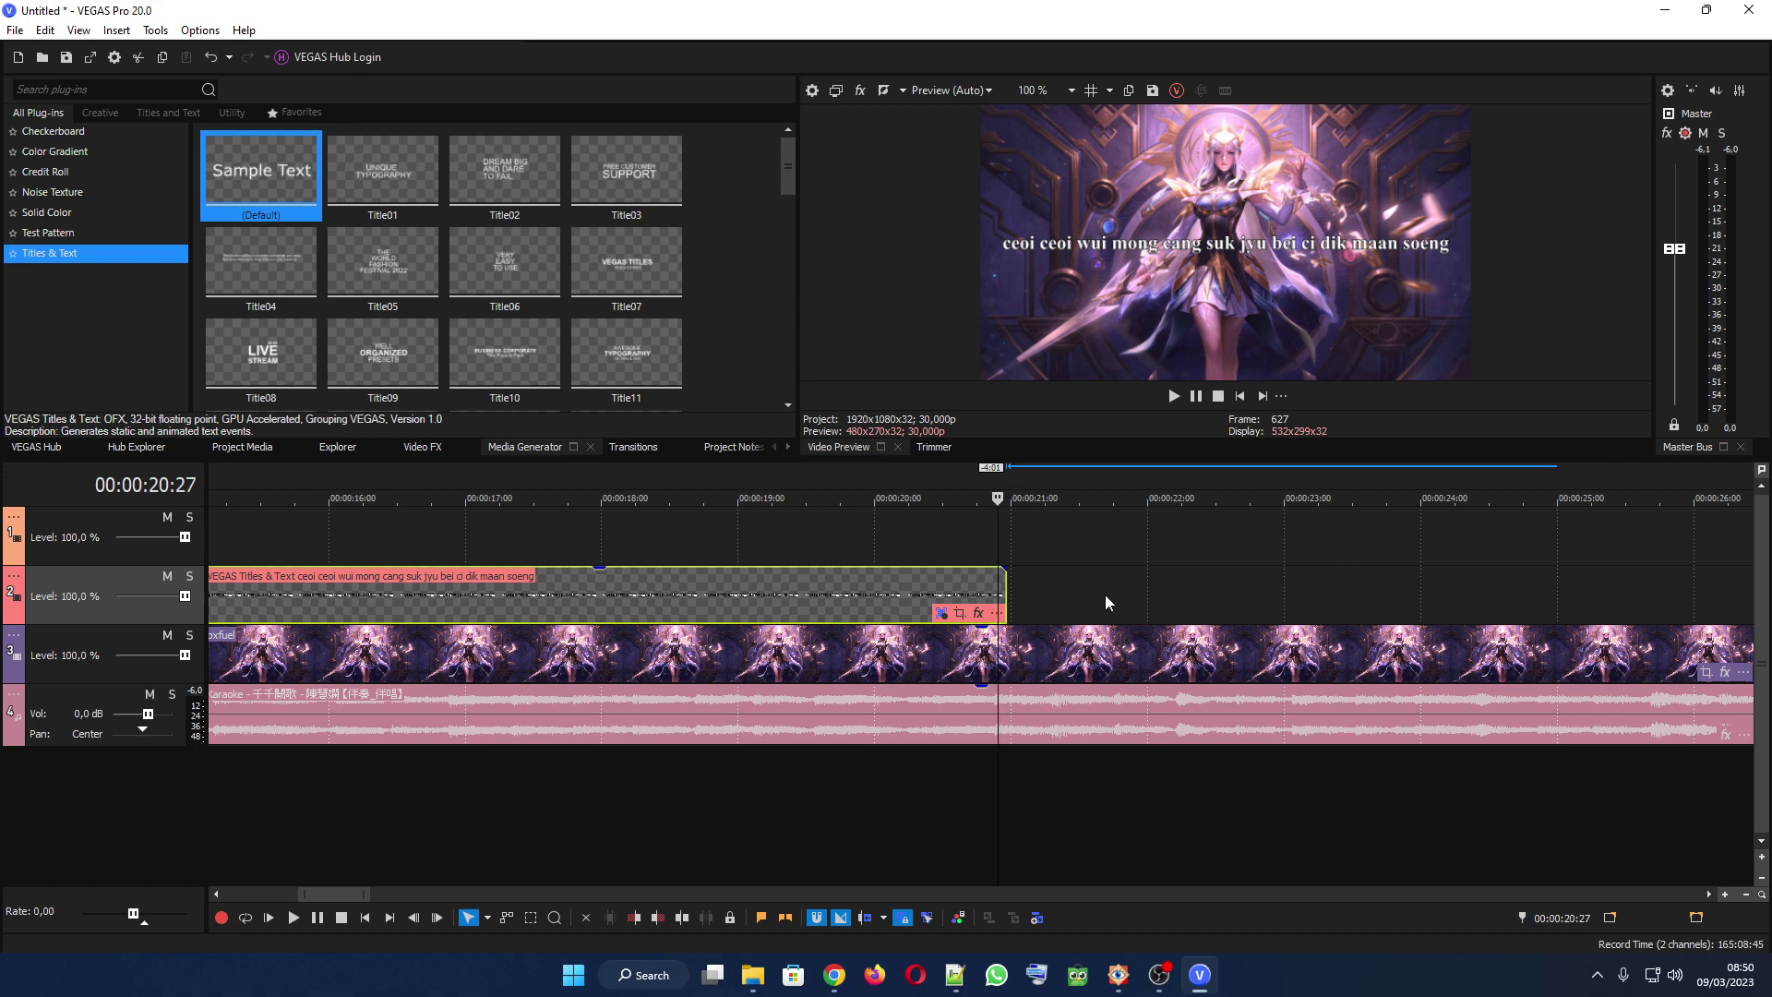
{"action": "scroll", "coordinate": [1104, 594], "scroll_direction": "up", "scroll_amount": 2}
{"action": "scroll", "coordinate": [1105, 596], "scroll_direction": "down", "scroll_amount": 5}
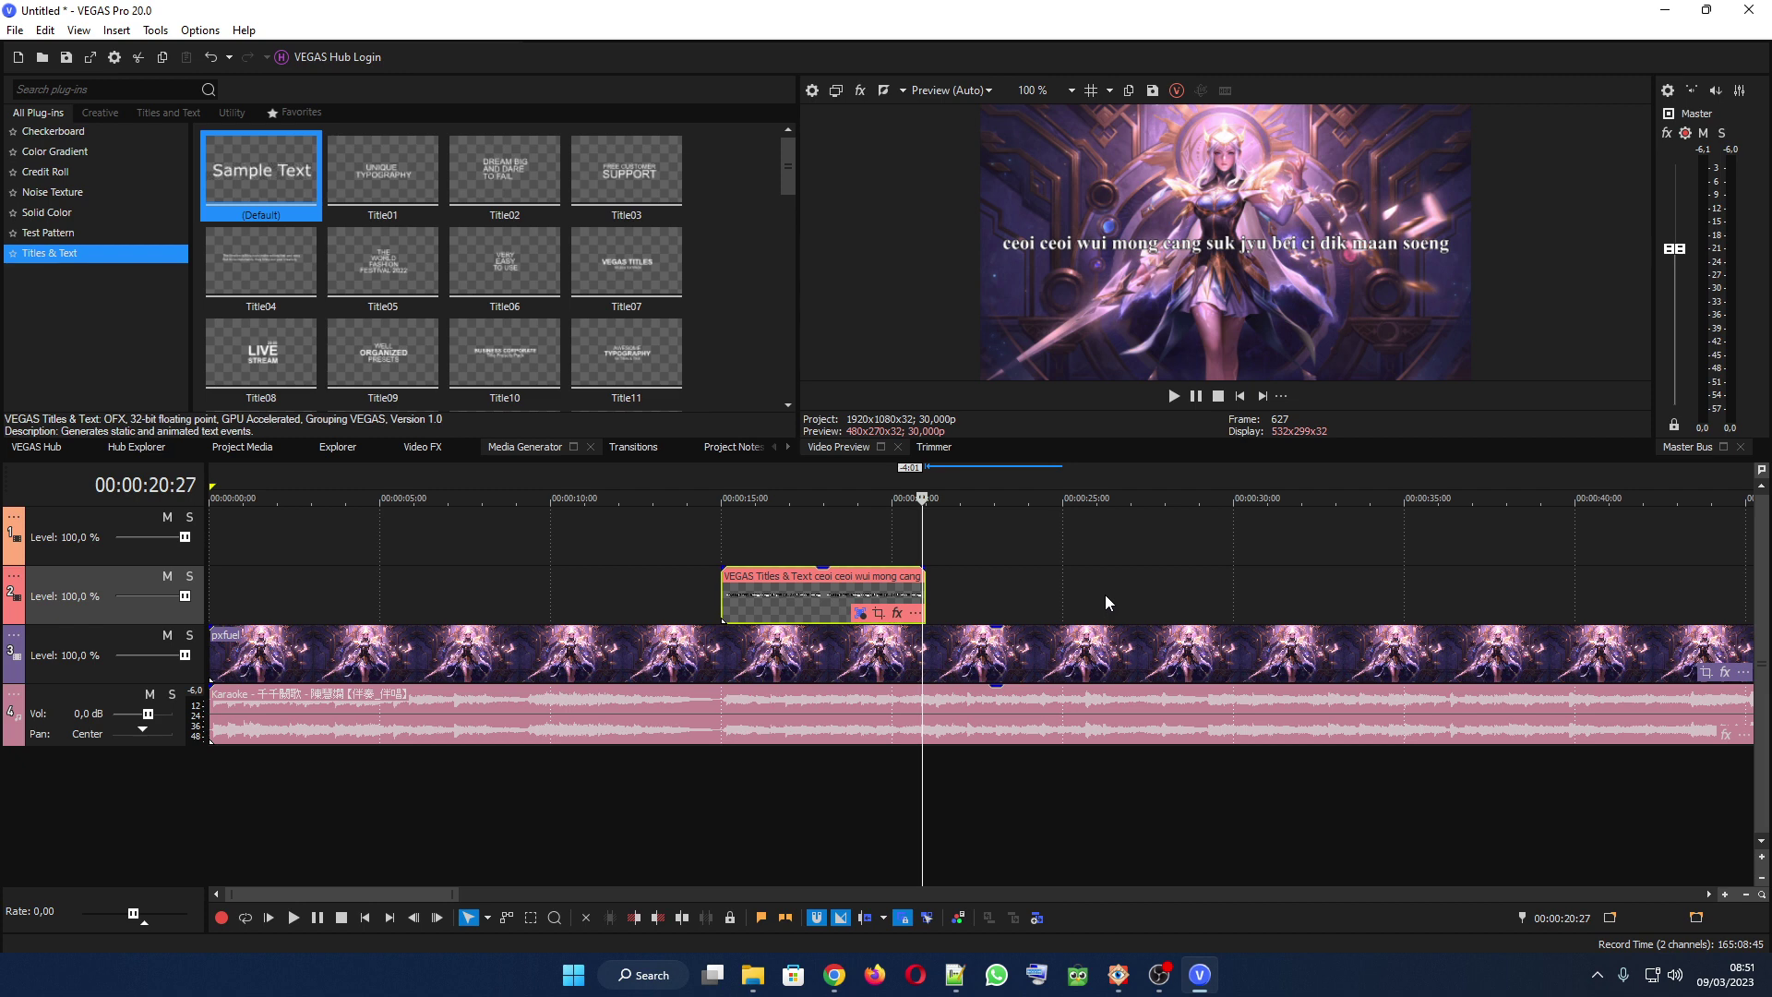
Step: Duplicate the title event onto the first video track directly above it, as a new copy of the source media
{"action": "left_click", "coordinate": [789, 607]}
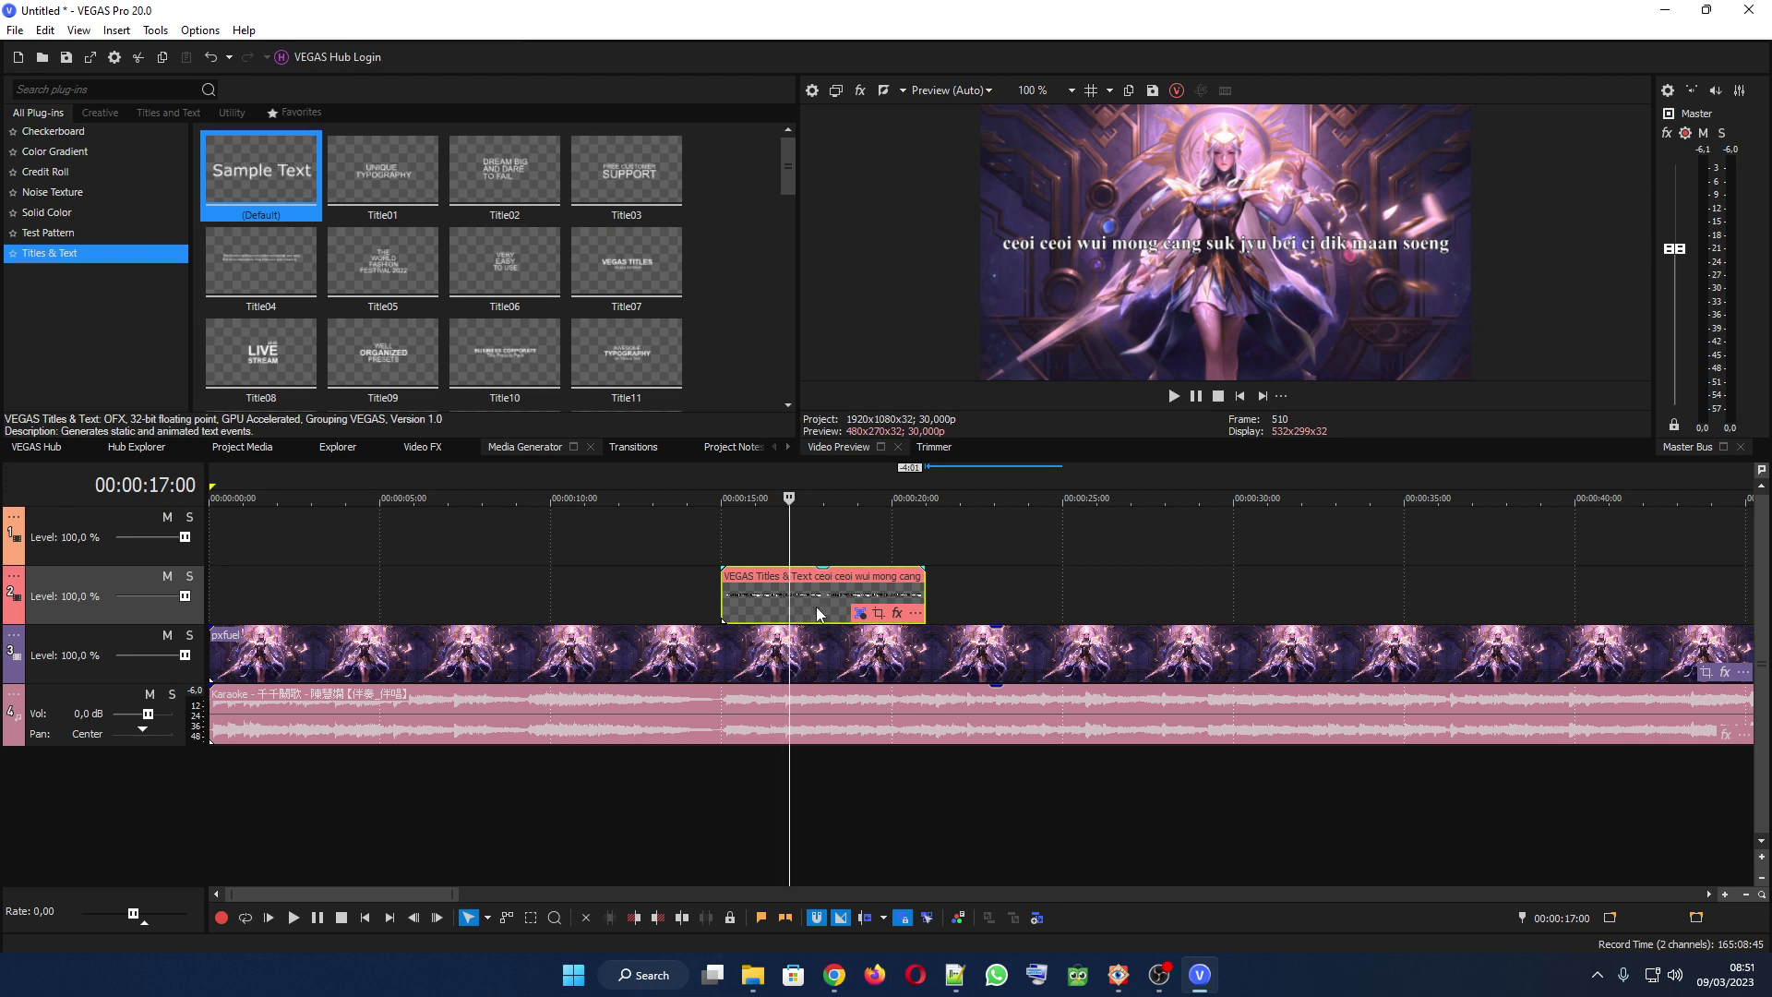
{"action": "left_click_drag", "start_coordinate": [818, 613], "coordinate": [822, 546]}
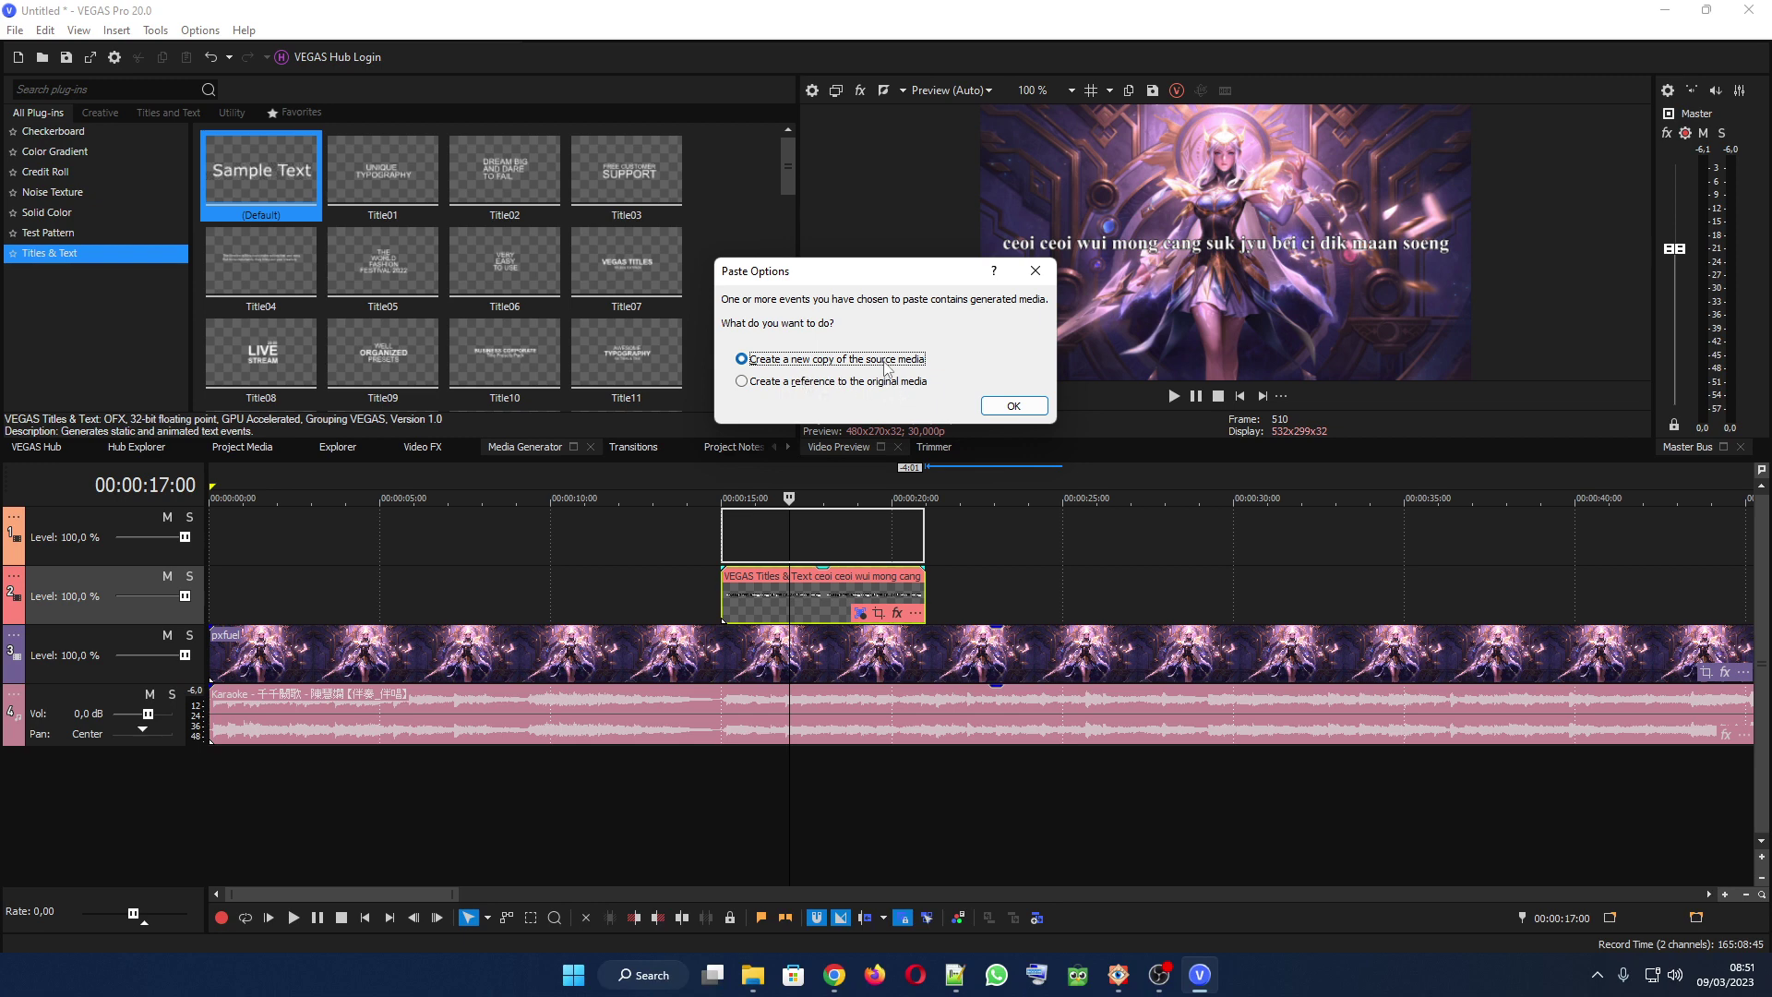
{"action": "left_click", "coordinate": [1013, 406]}
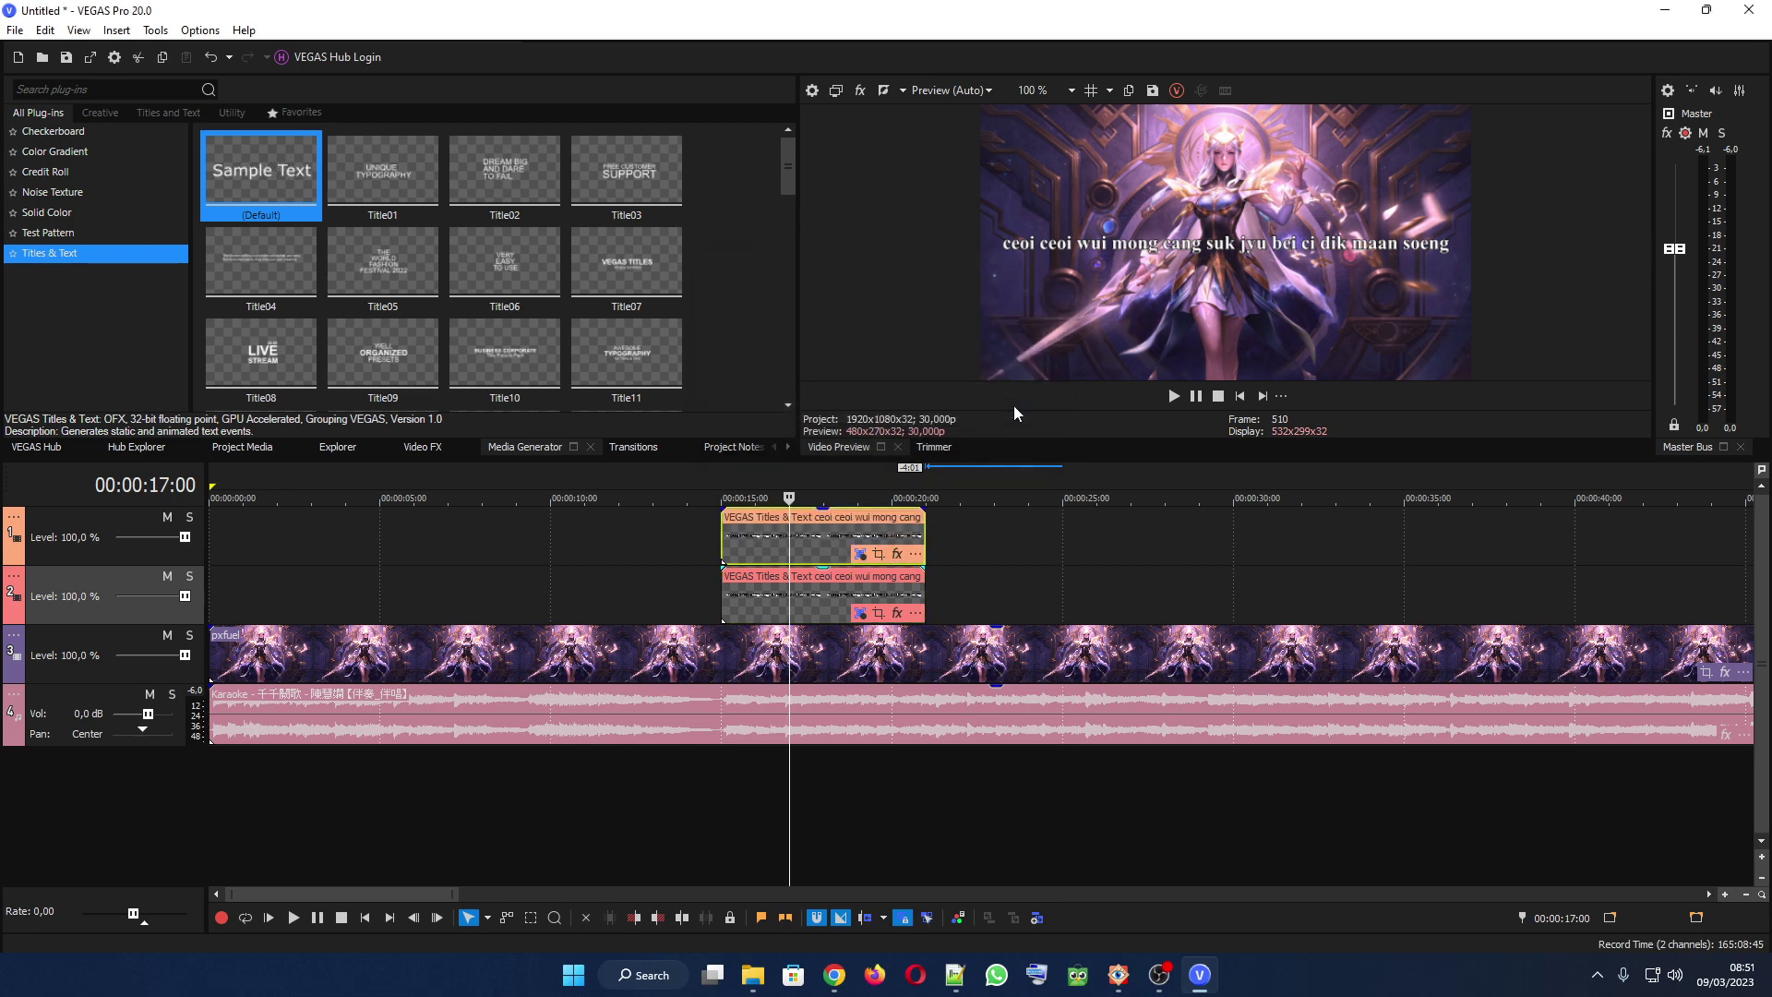
Step: Set the text color of the copied title on the first track to magenta (1,0; 0,0; 1,0), and close its generator settings
{"action": "left_click", "coordinate": [860, 554]}
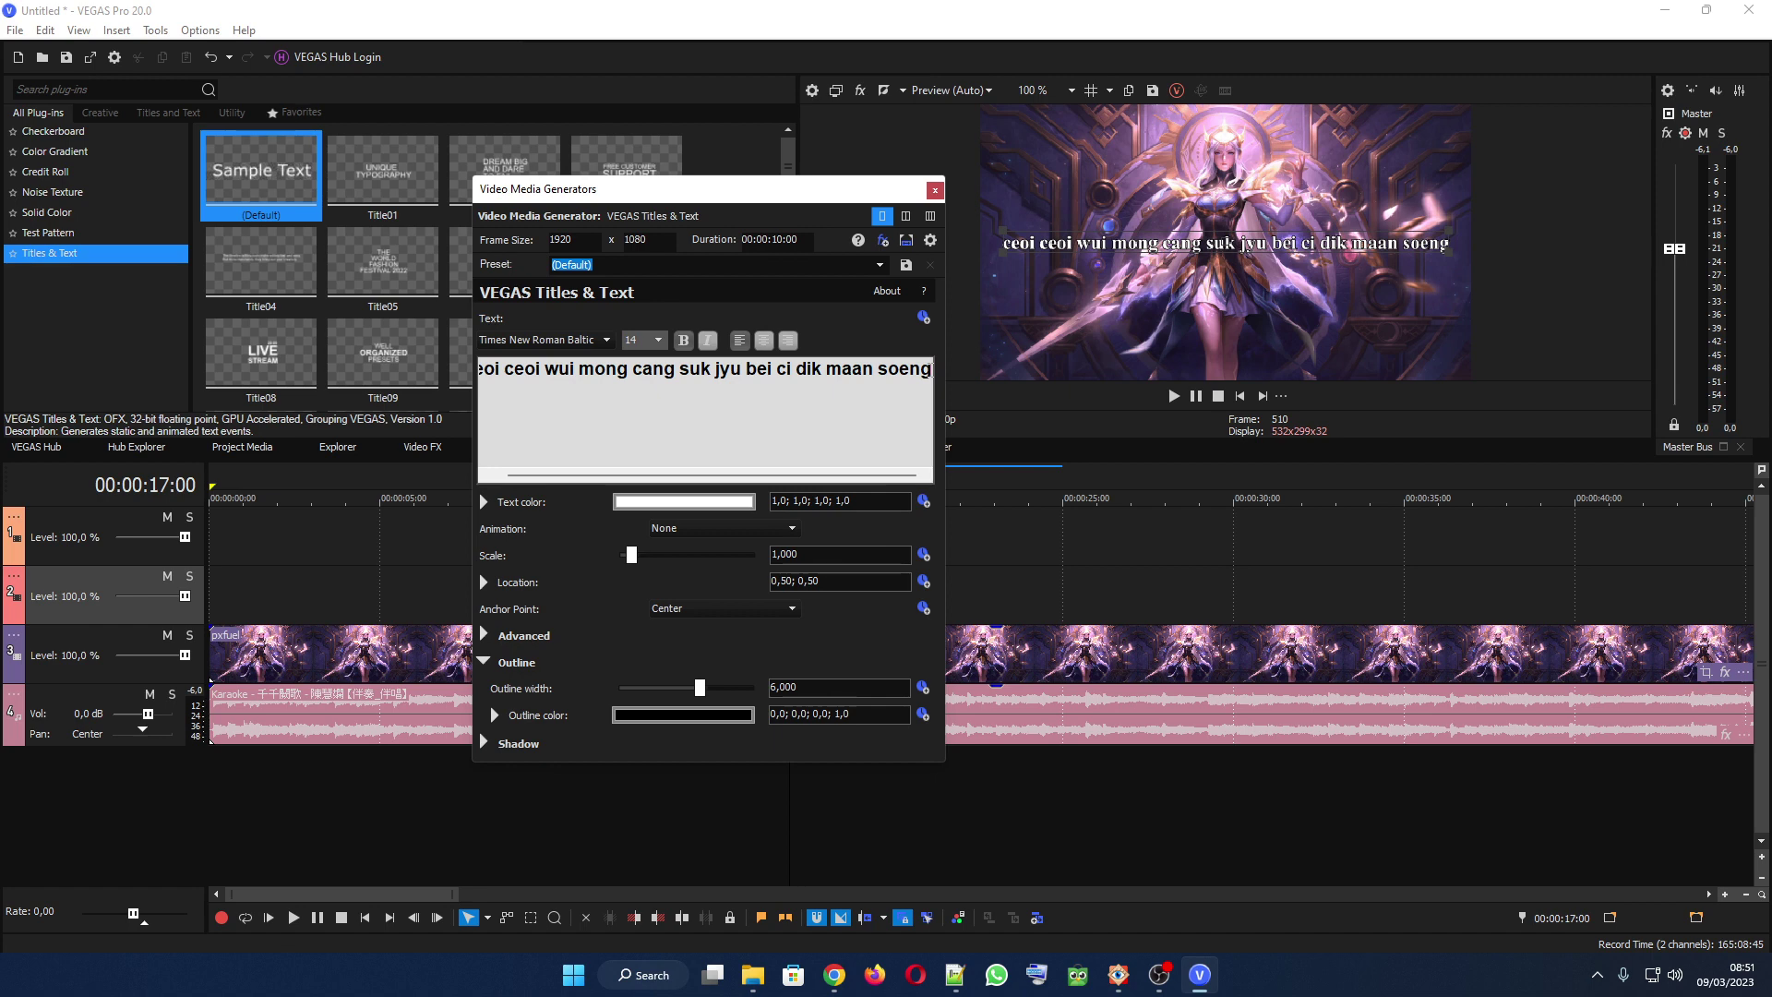
{"action": "left_click_drag", "start_coordinate": [931, 368], "coordinate": [448, 365]}
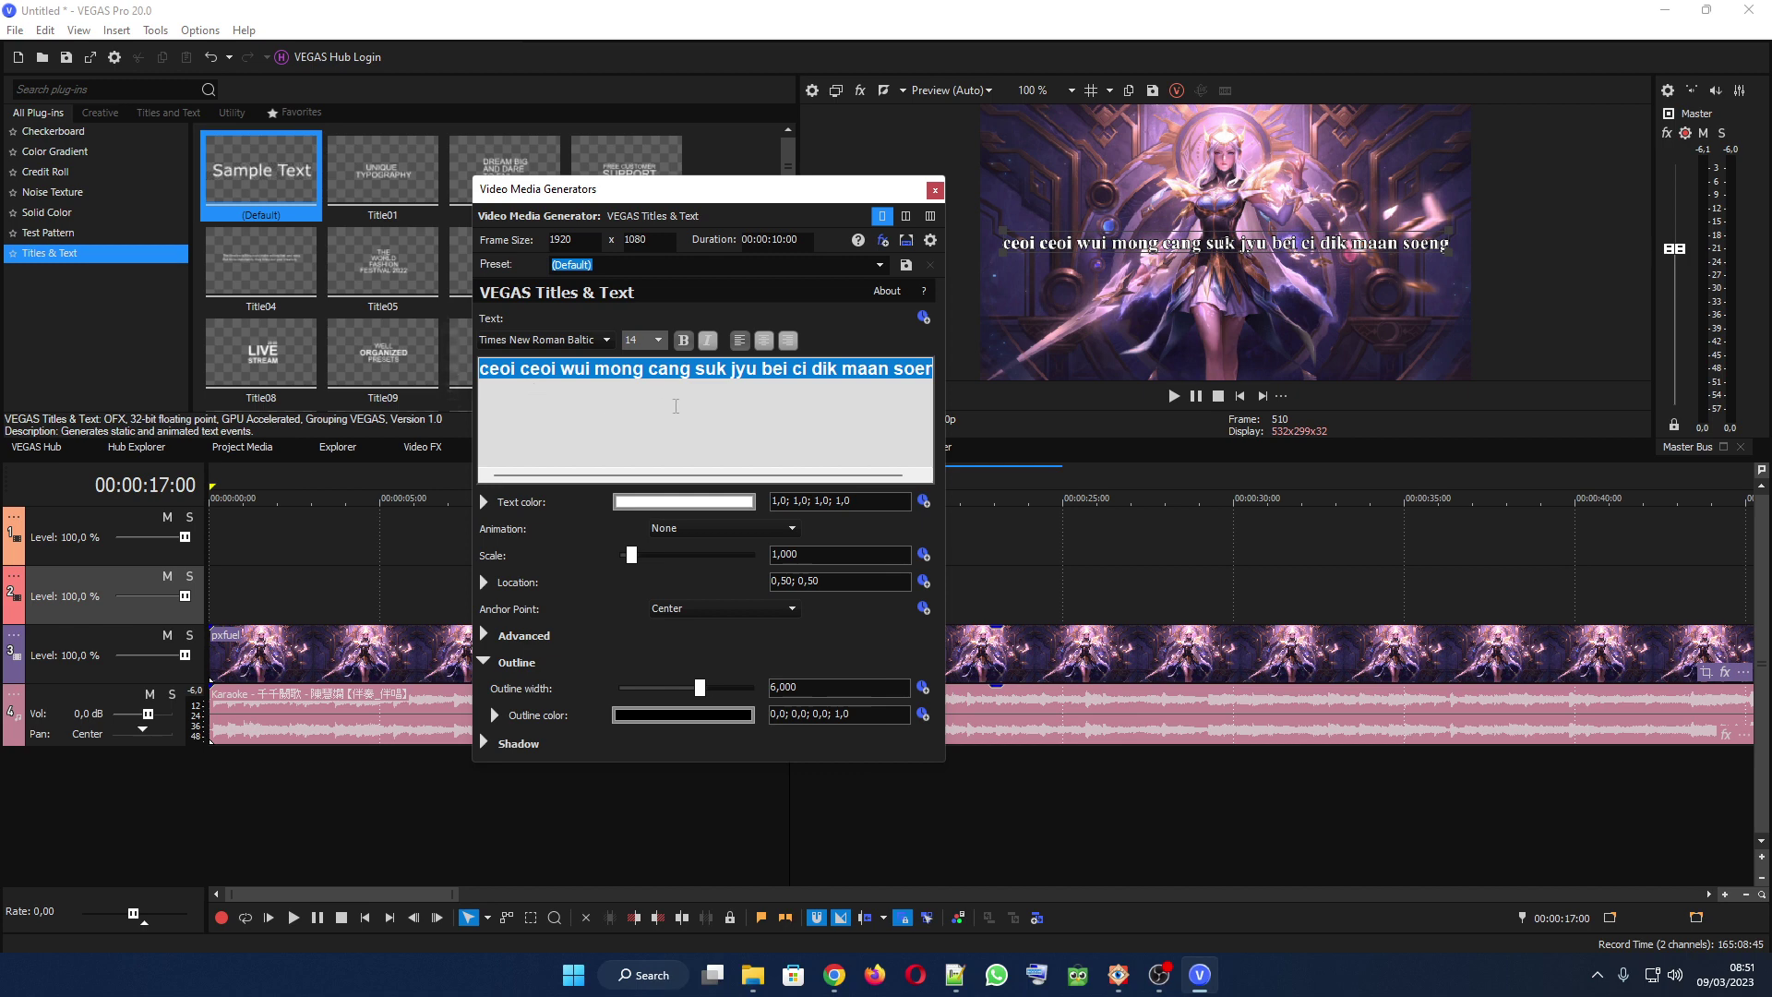
{"action": "left_click", "coordinate": [675, 503]}
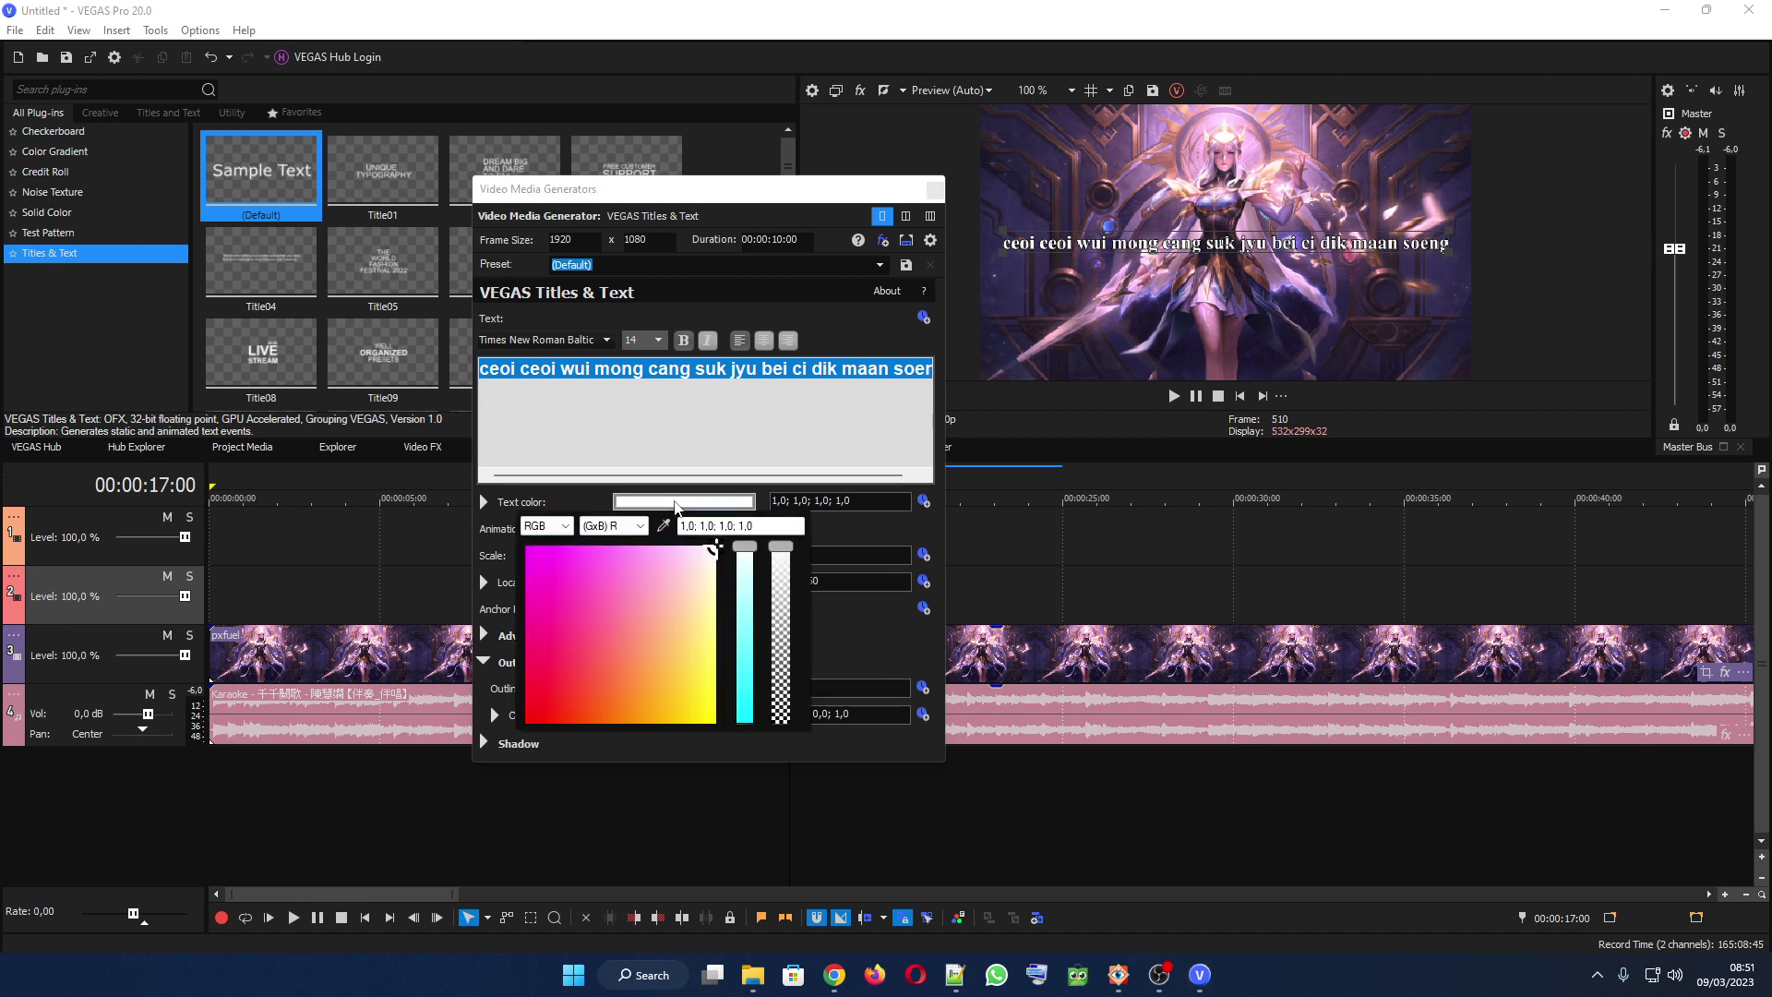
{"action": "left_click_drag", "start_coordinate": [631, 553], "coordinate": [526, 551]}
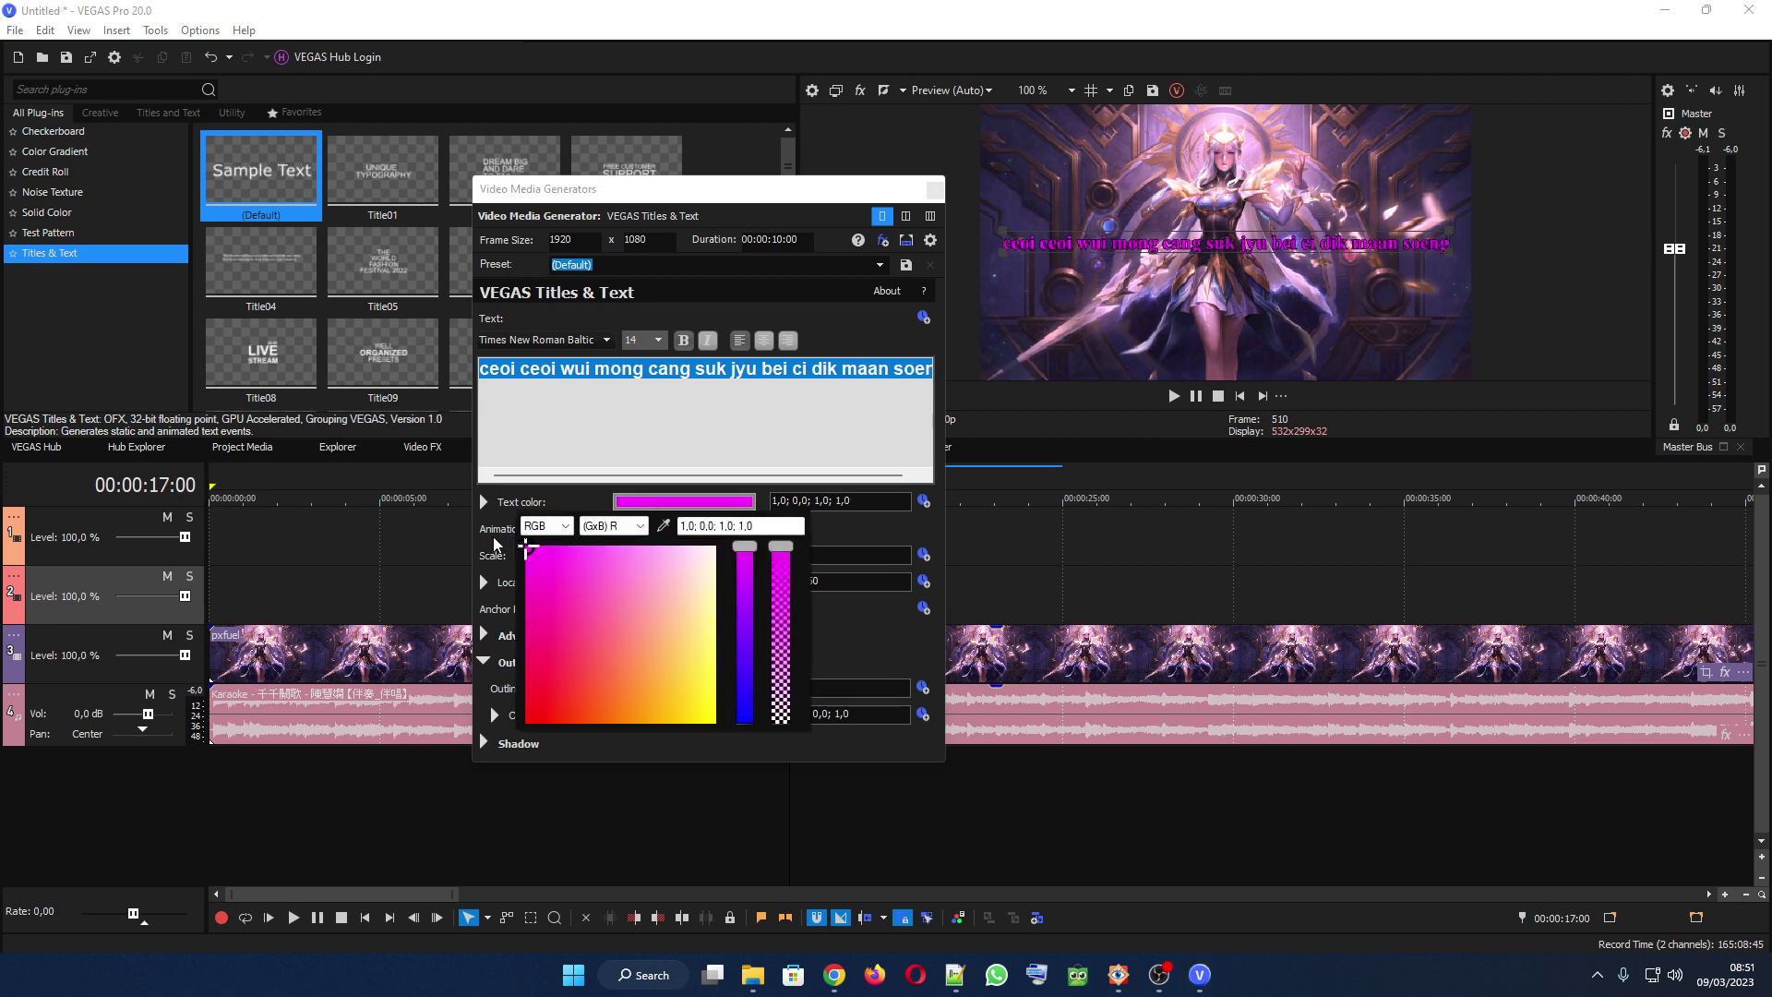
{"action": "left_click", "coordinate": [882, 523]}
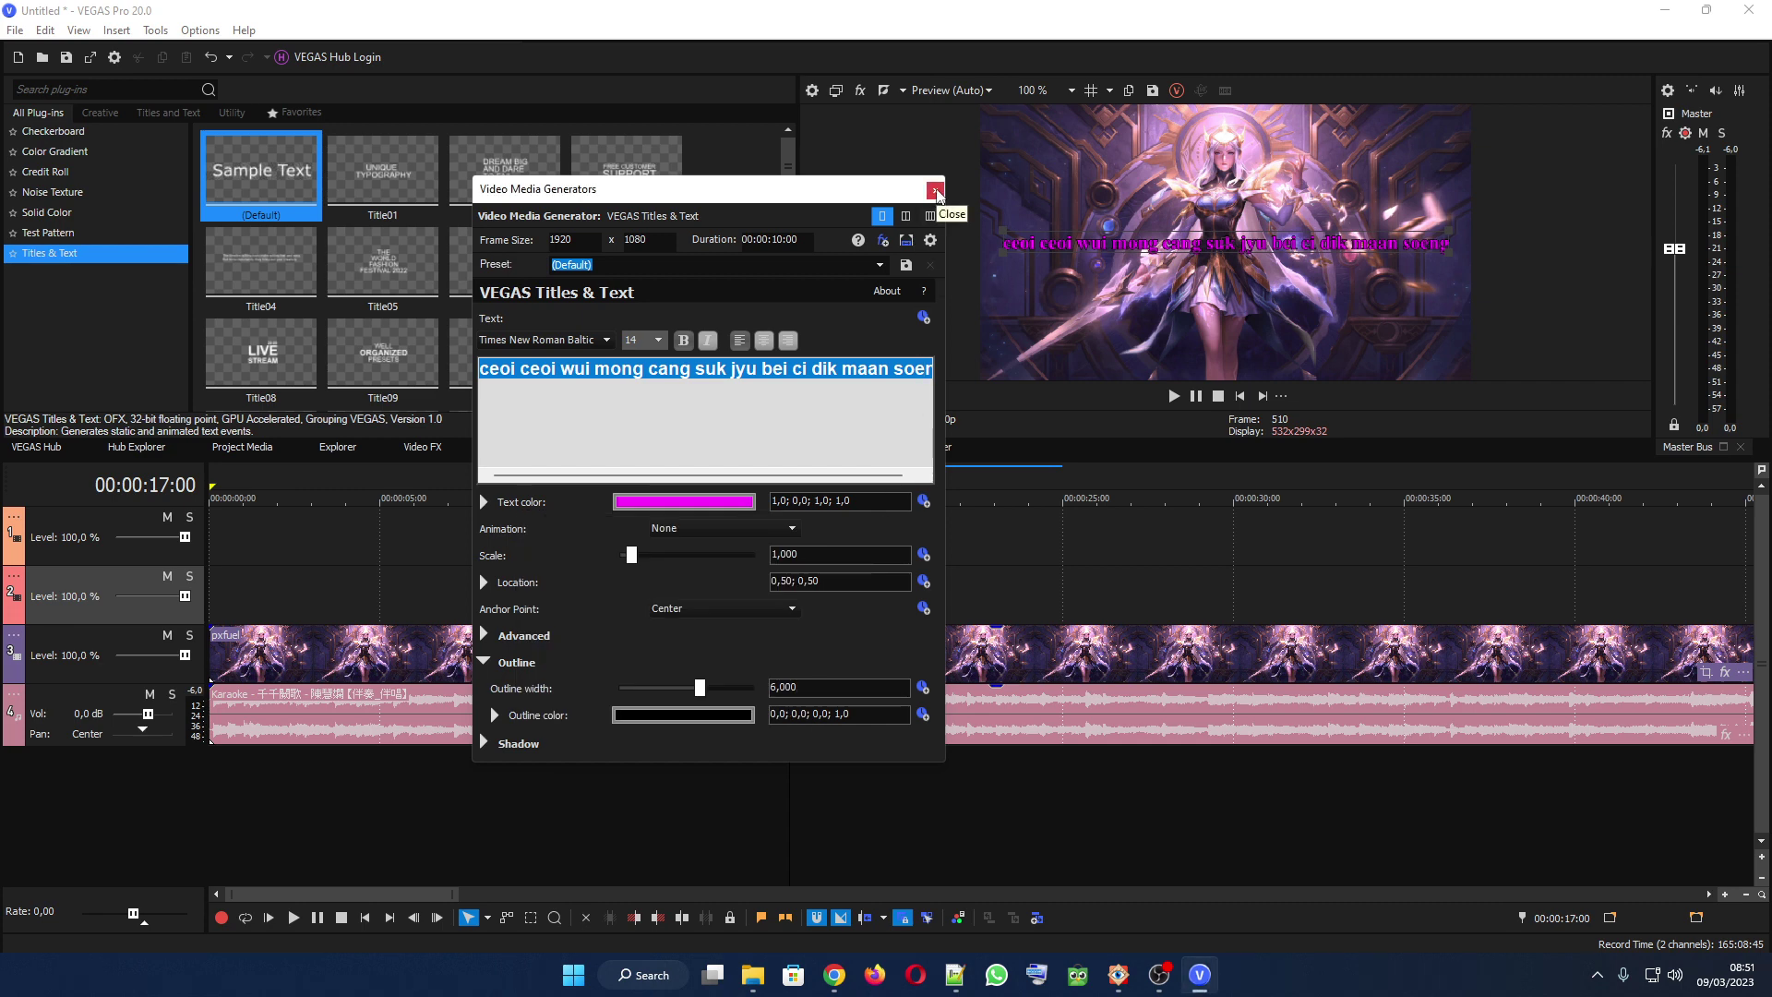
{"action": "left_click", "coordinate": [934, 192]}
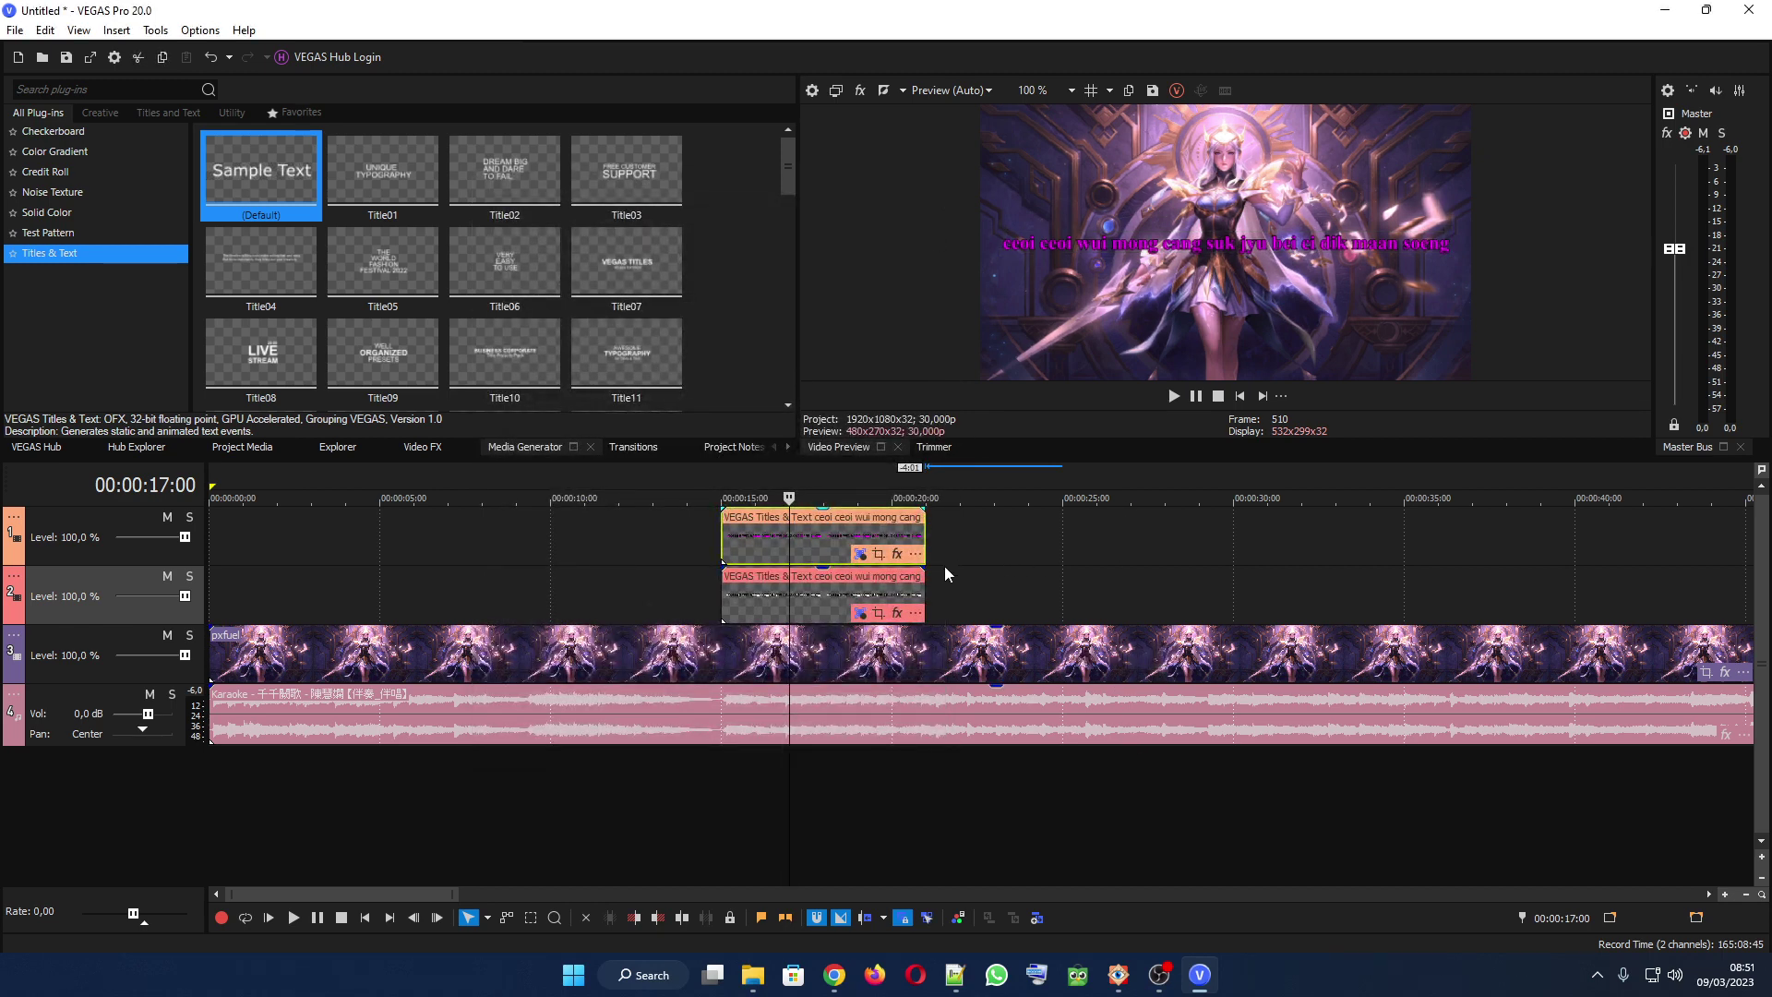
Step: Add the VEGAS Cookie Cutter effect to the magenta title event on the first track
{"action": "left_click", "coordinate": [895, 555]}
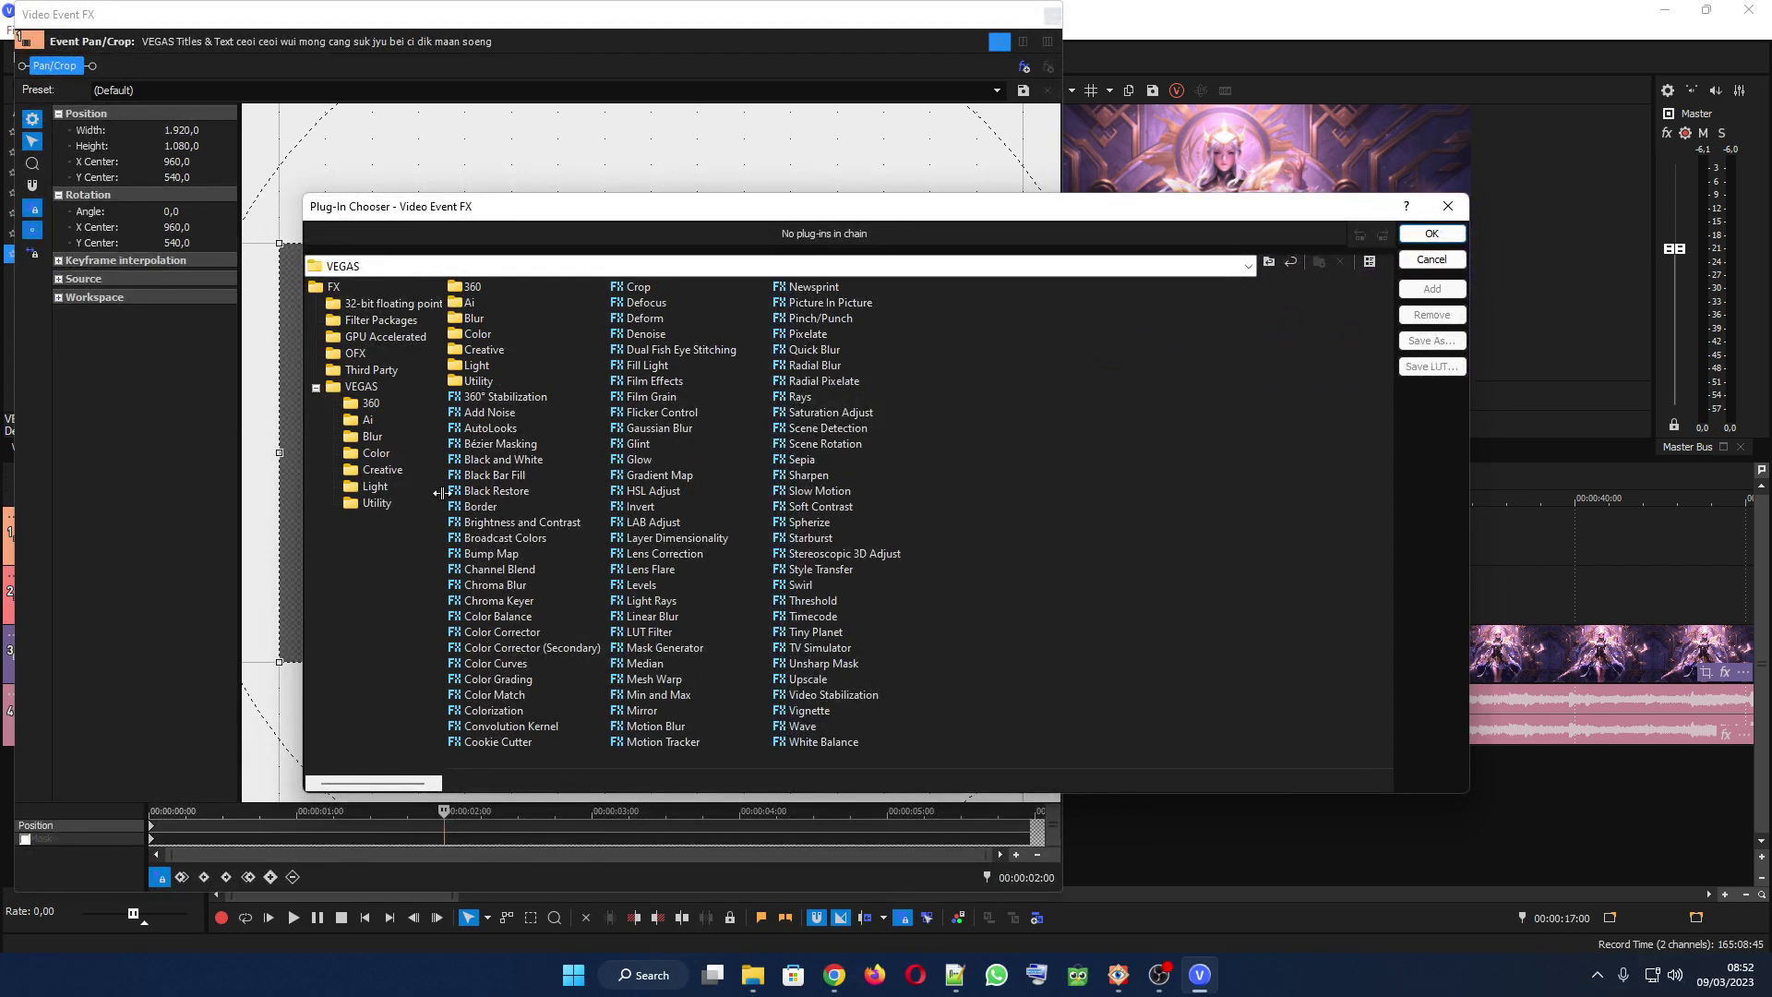
{"action": "left_click", "coordinate": [356, 391]}
{"action": "left_click", "coordinate": [515, 746]}
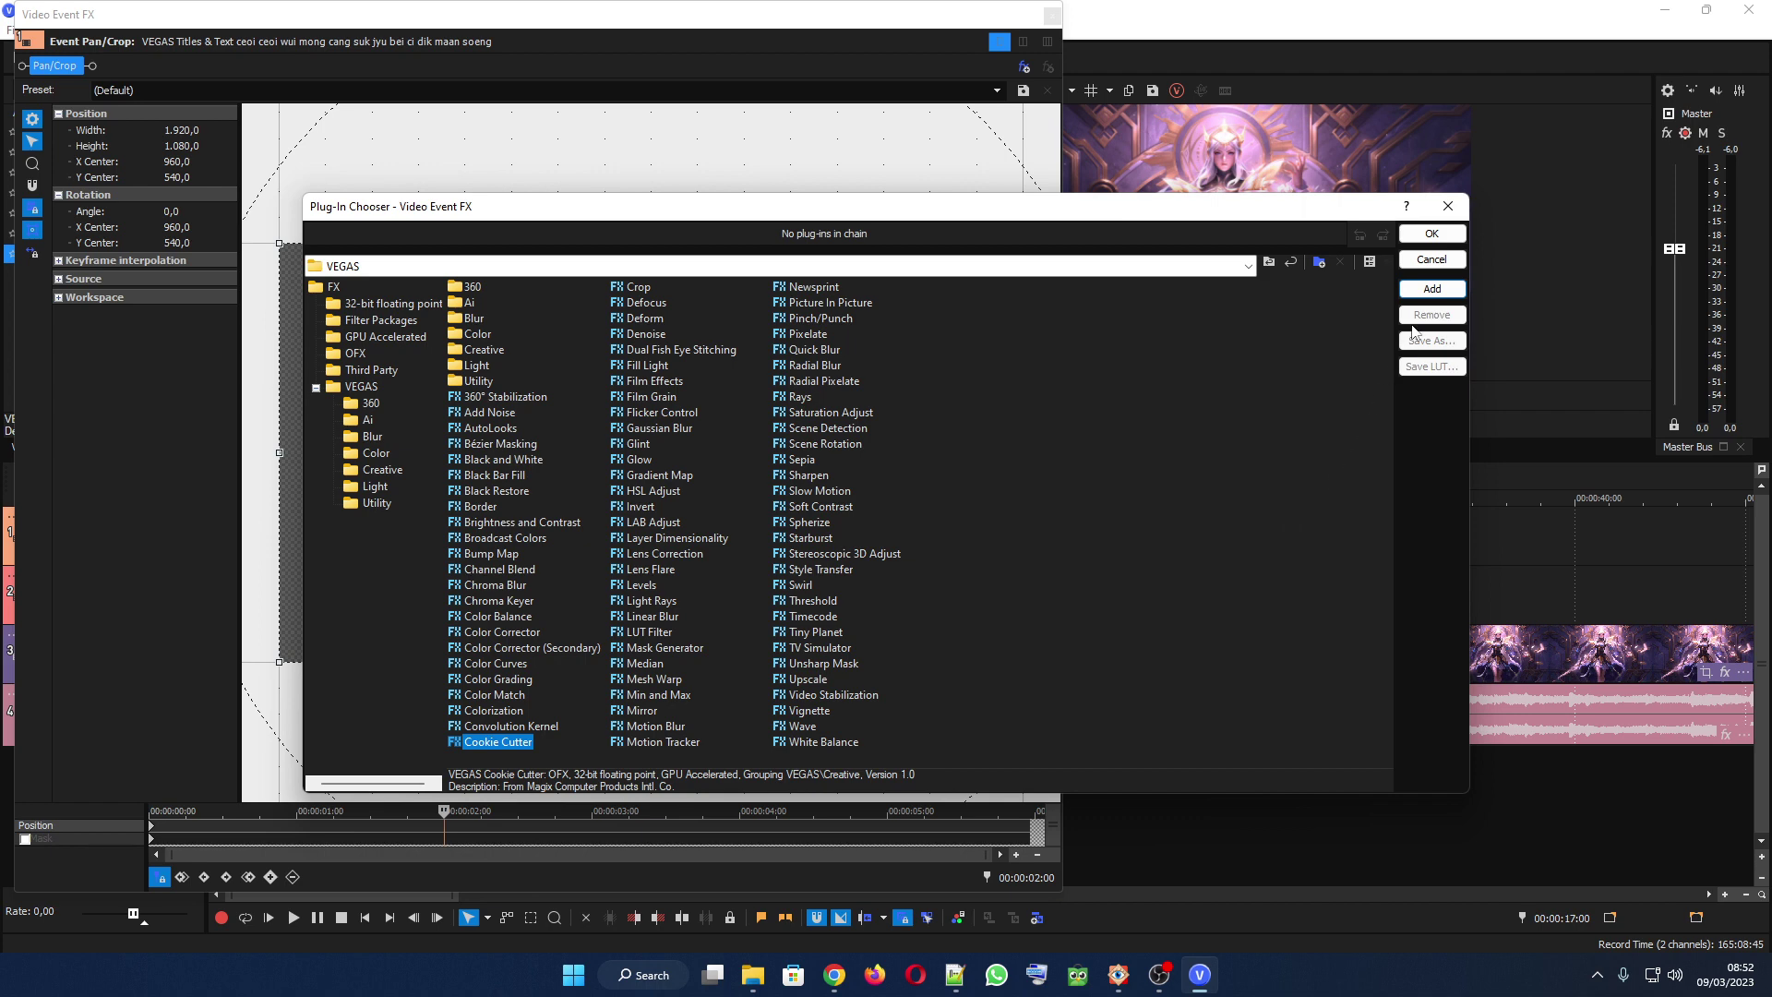
{"action": "left_click", "coordinate": [1431, 289]}
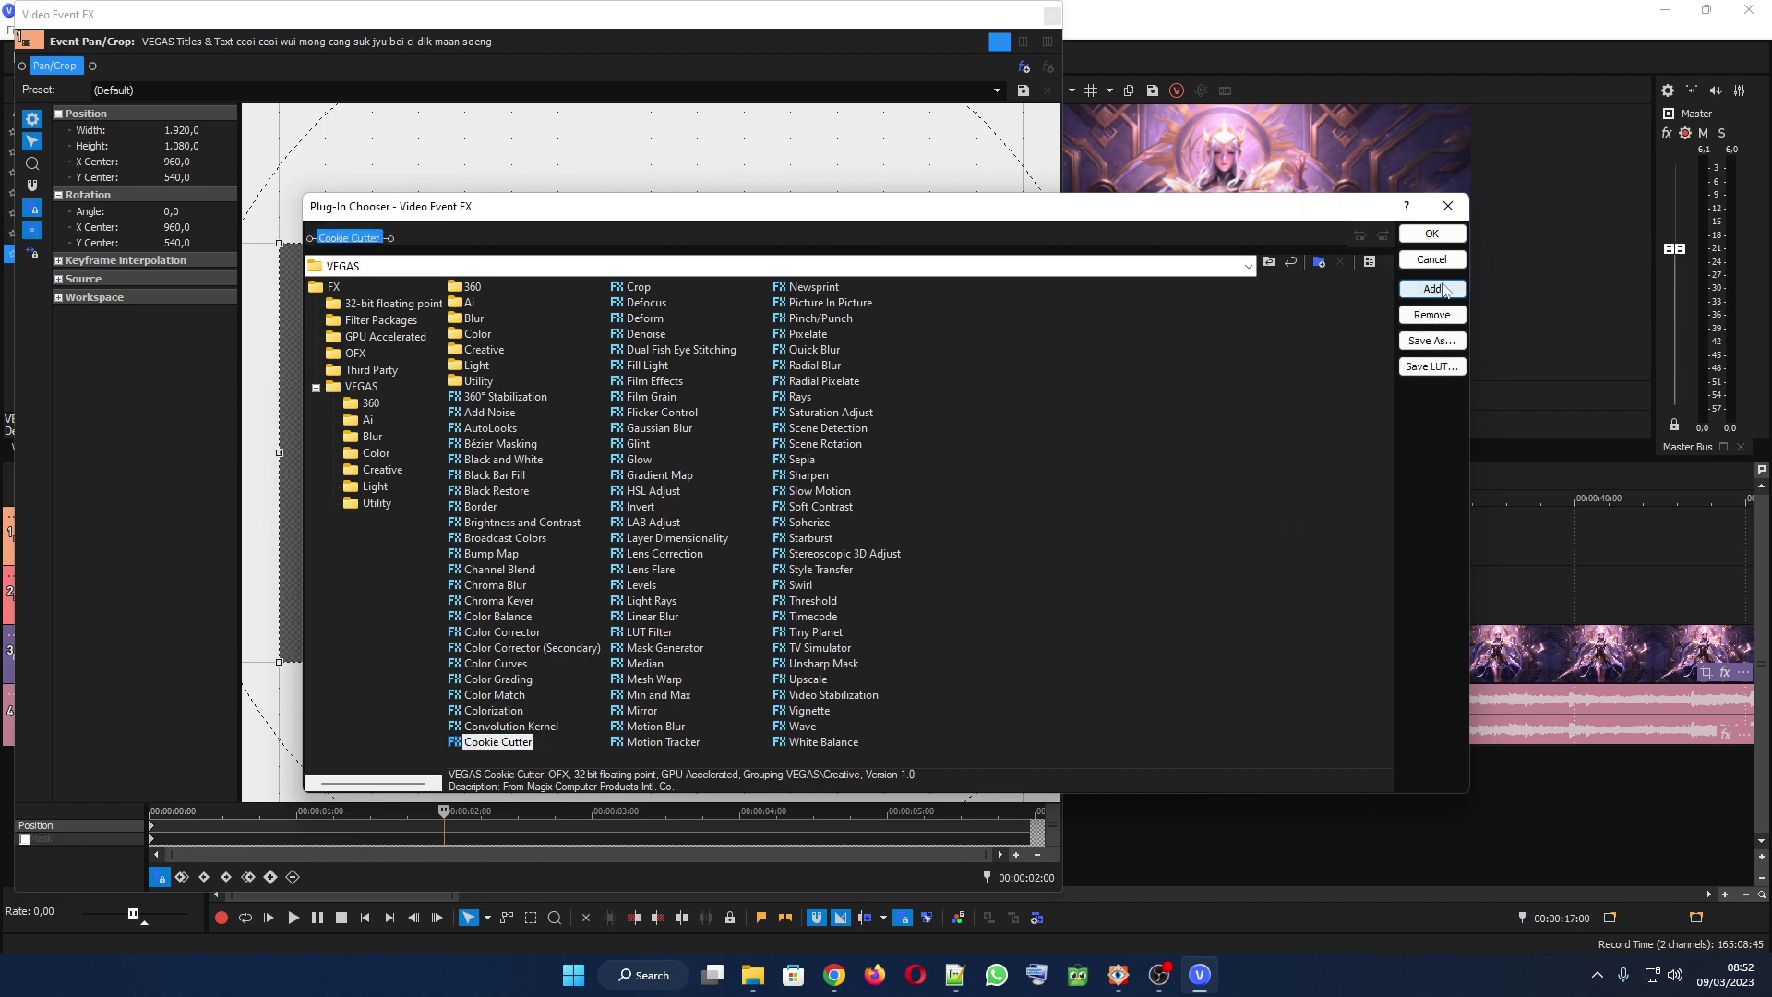
{"action": "left_click", "coordinate": [1431, 234]}
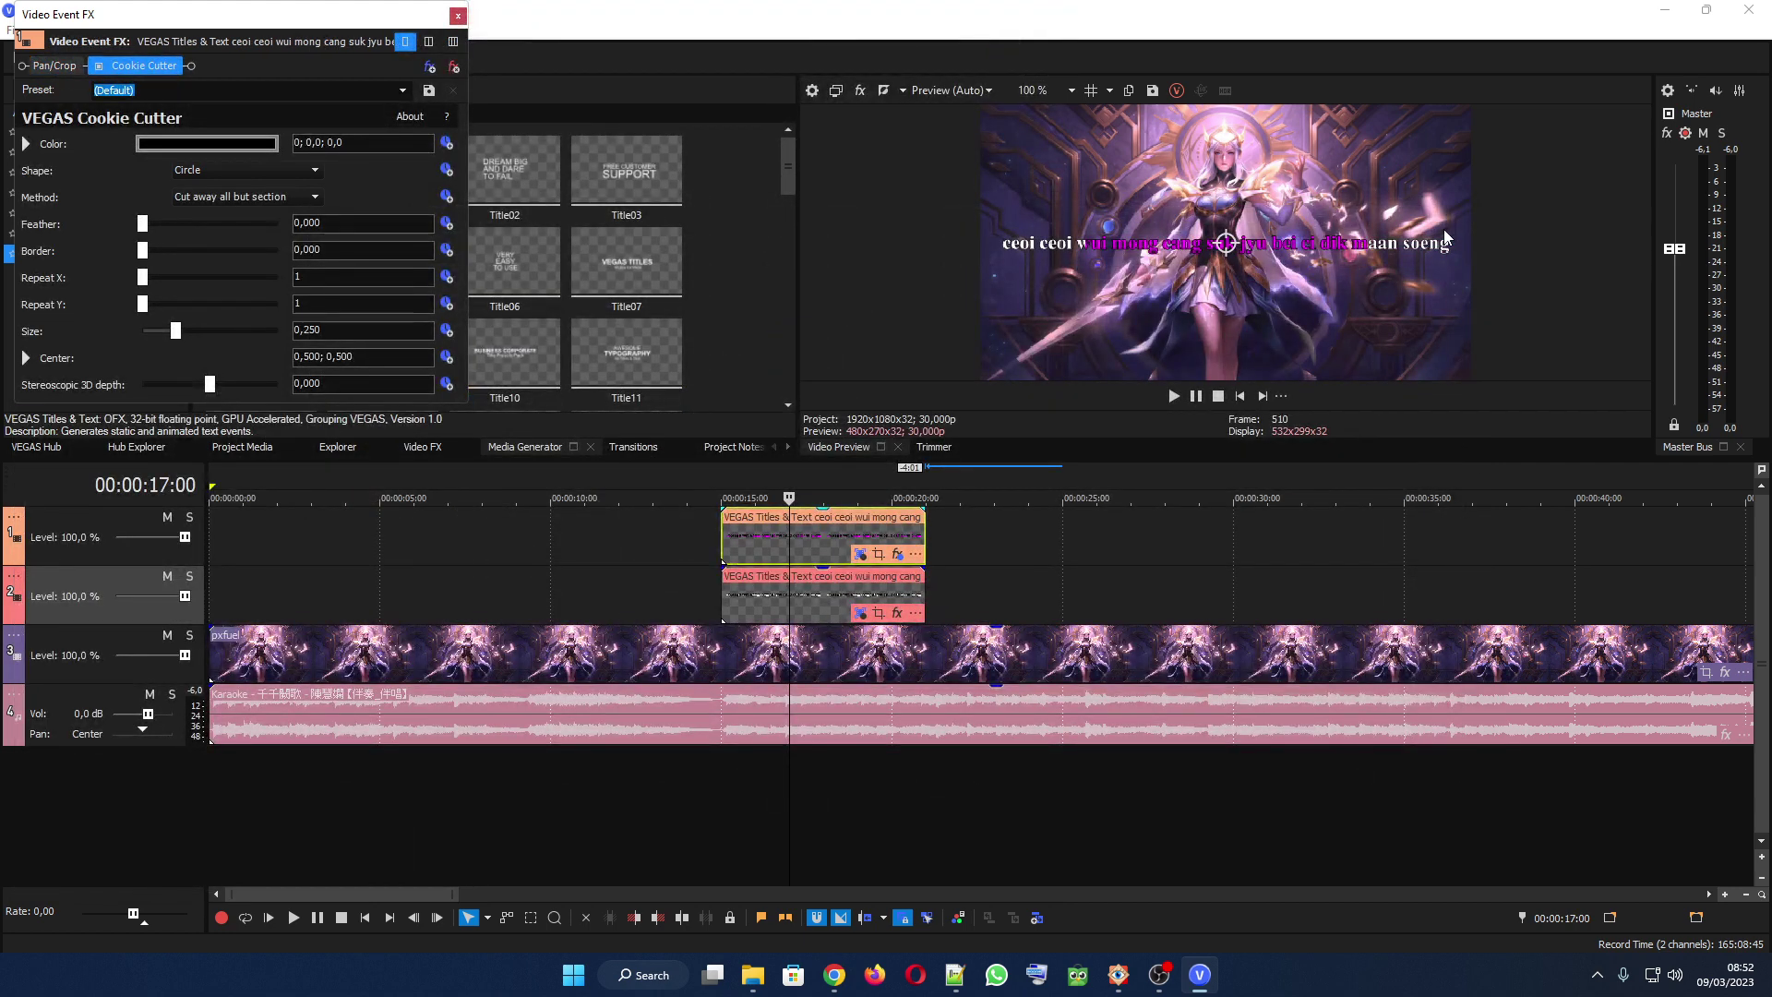
Step: Move the Cookie Cutter center to the start of the lyric (0,013; 0,495), reduce Size to 0,000 and enable Size animation
{"action": "left_click_drag", "start_coordinate": [1226, 245], "coordinate": [988, 251]}
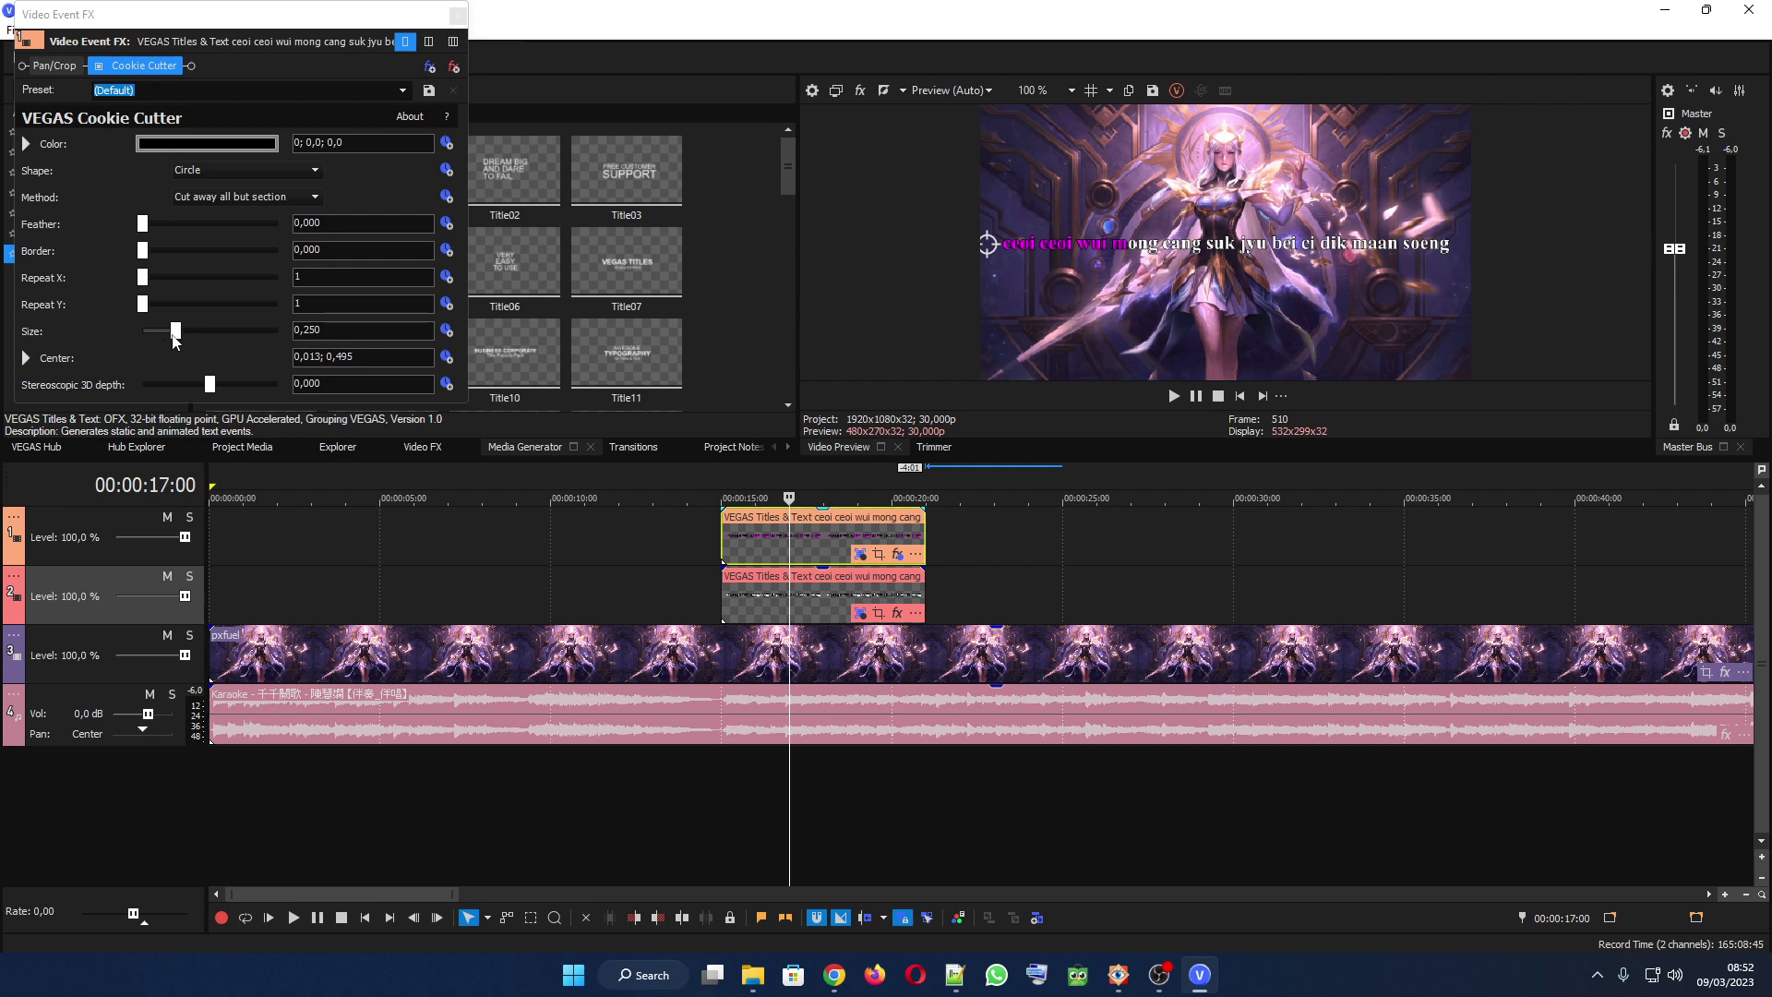
{"action": "left_click_drag", "start_coordinate": [174, 337], "coordinate": [134, 344]}
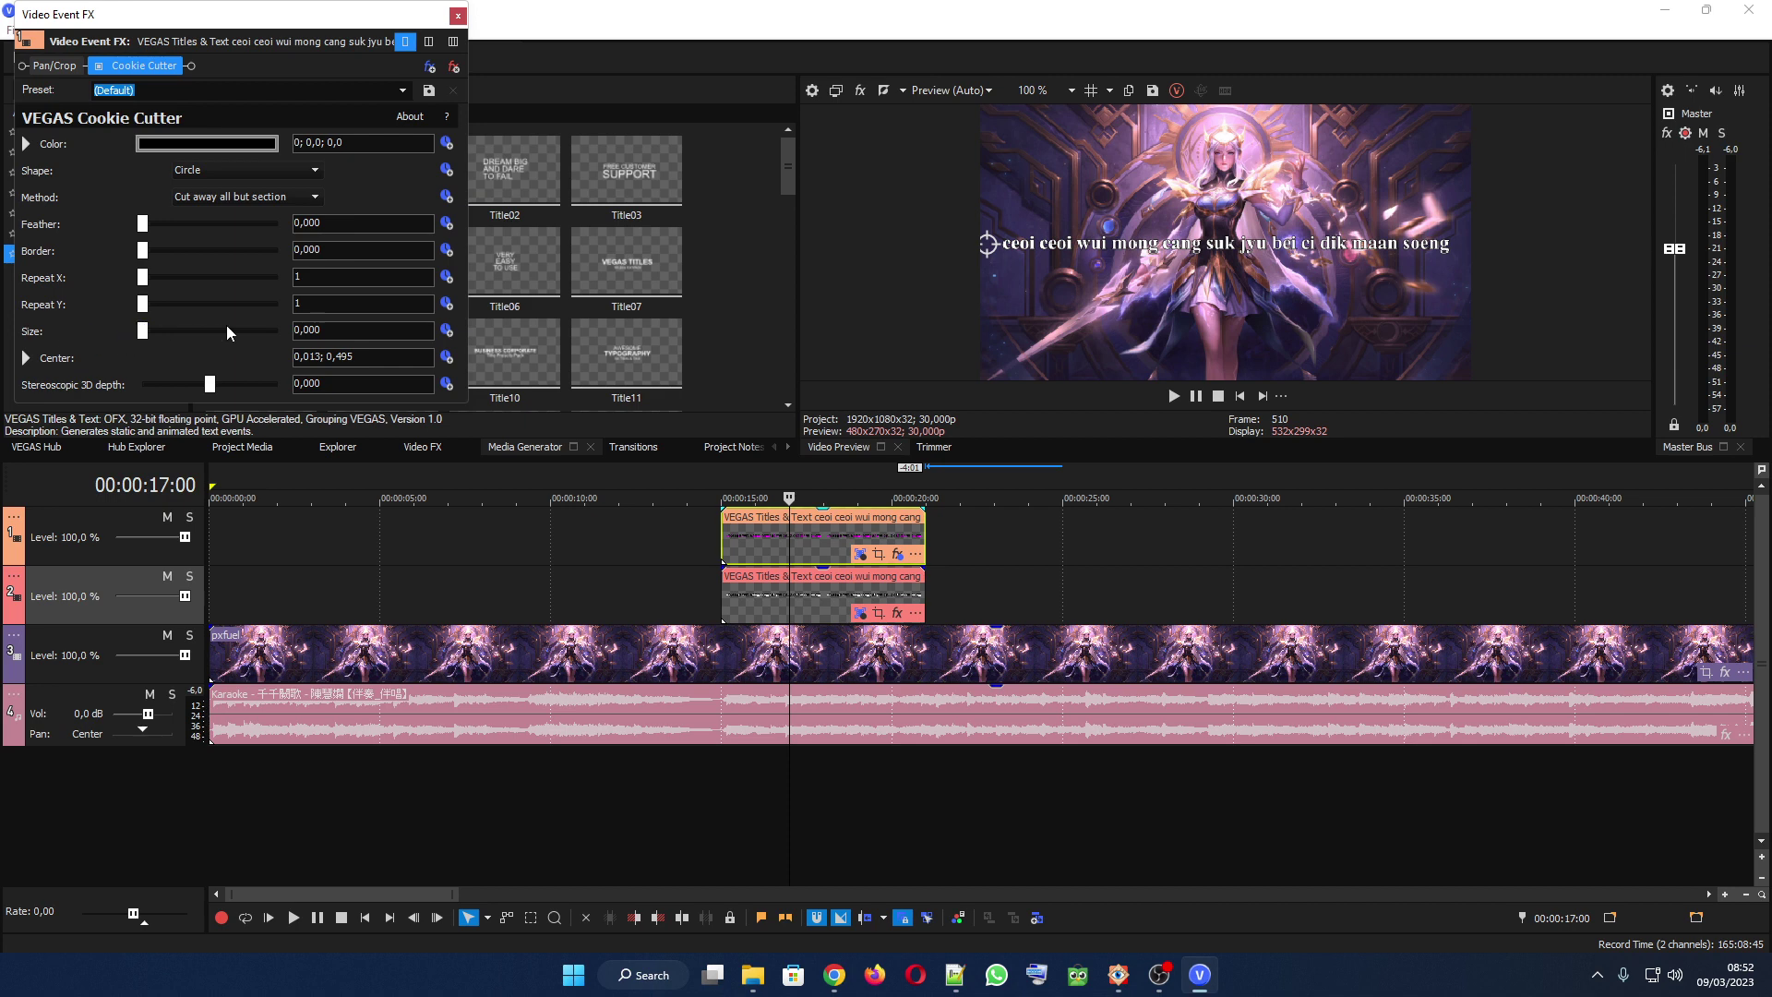
{"action": "left_click", "coordinate": [446, 330]}
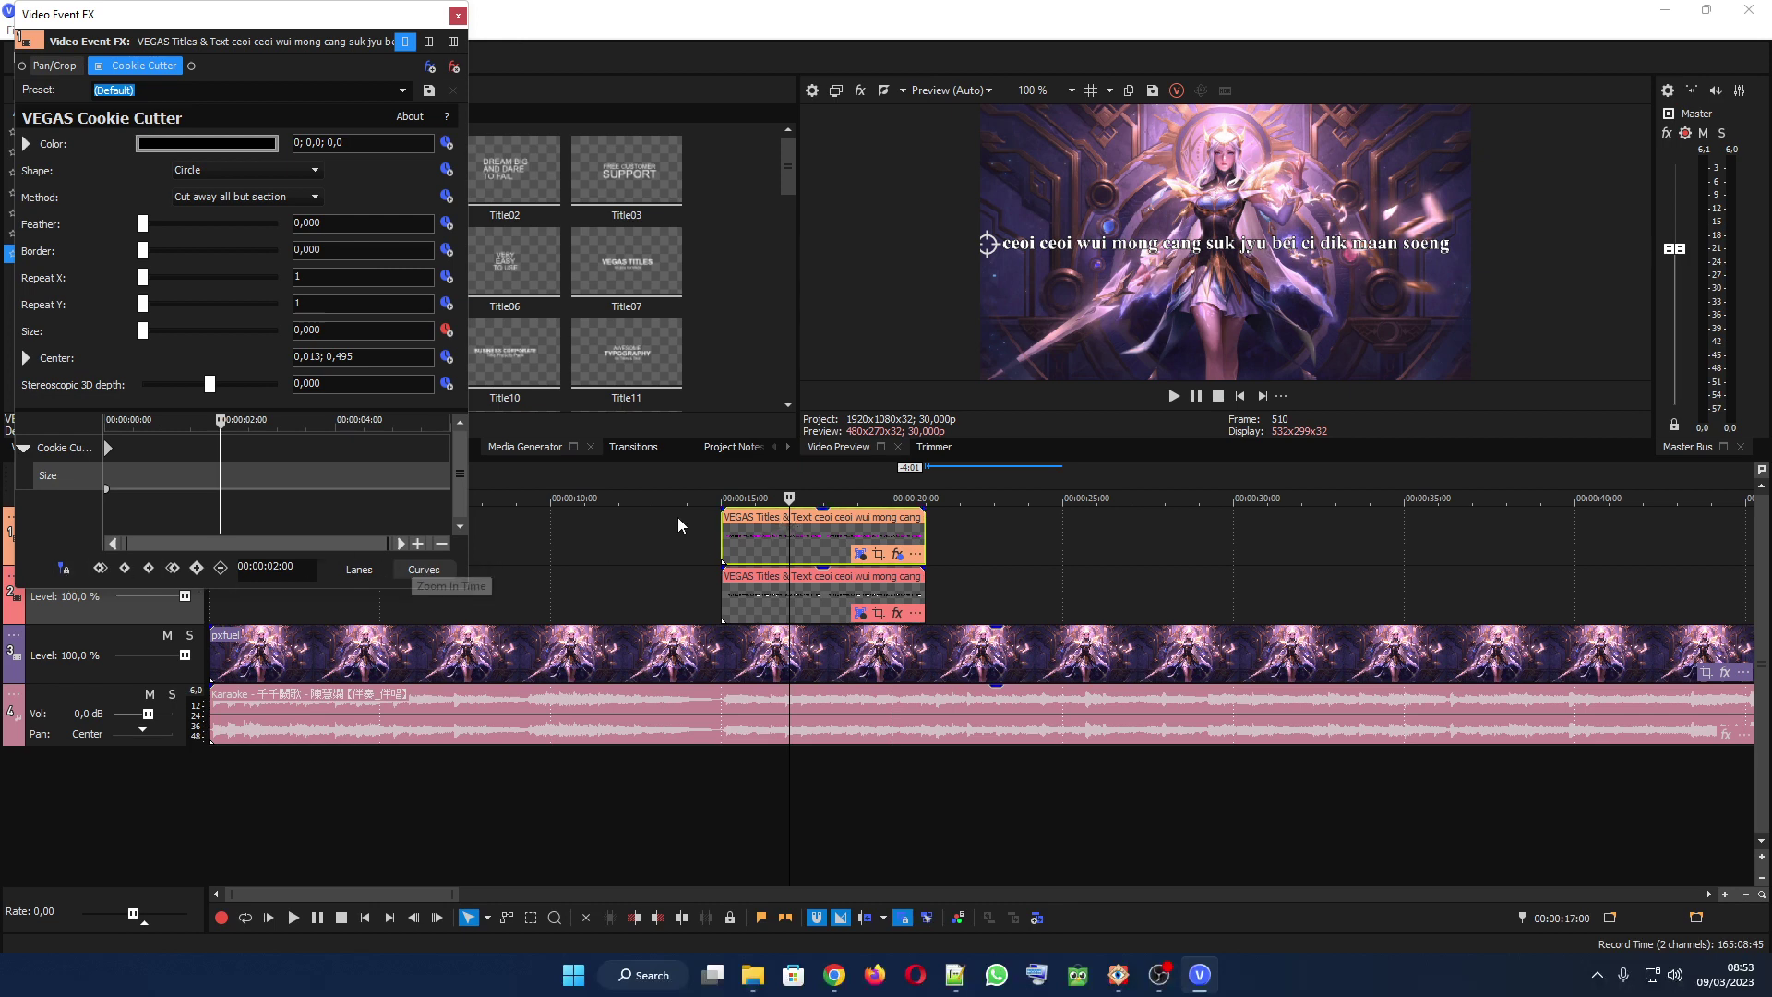
Step: Synchronize the Cookie Cutter keyframe cursor with the project timeline, and place the cursor at the title's start, 00:00:15:00
{"action": "left_click", "coordinate": [851, 480]}
{"action": "left_click", "coordinate": [882, 478]}
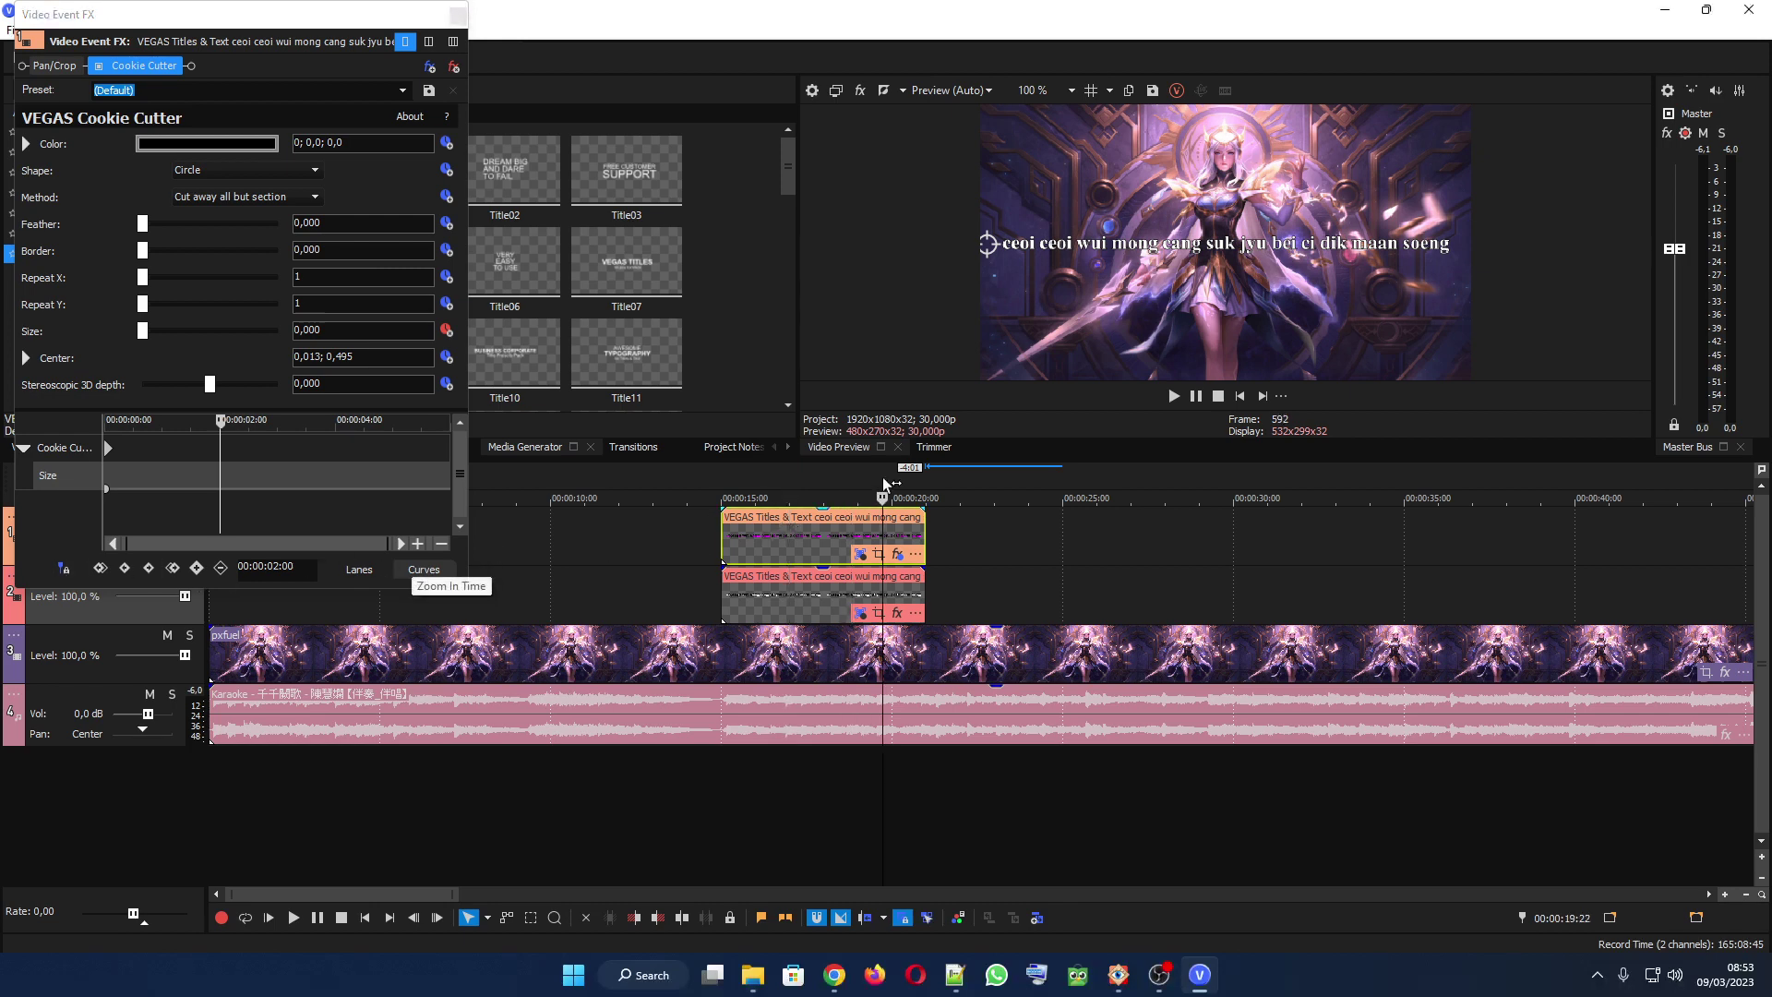
{"action": "left_click", "coordinate": [810, 474]}
{"action": "left_click", "coordinate": [740, 474]}
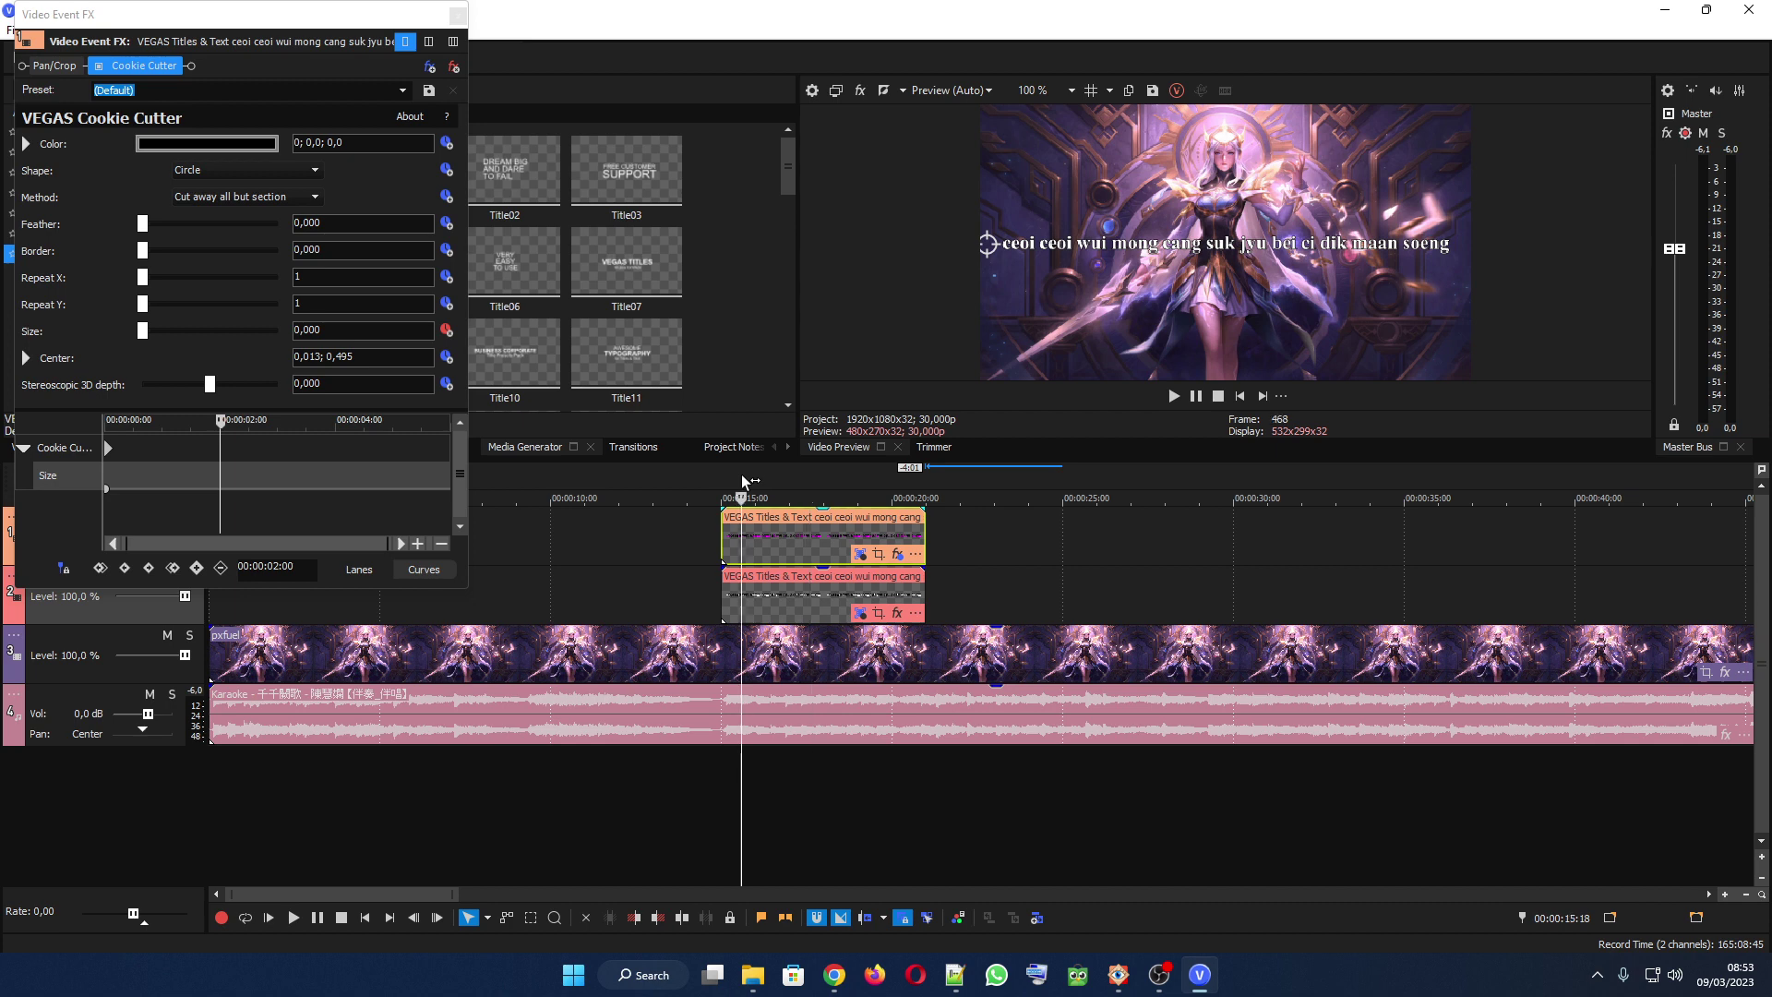
{"action": "left_click", "coordinate": [61, 572]}
{"action": "left_click", "coordinate": [62, 574]}
{"action": "left_click", "coordinate": [782, 473]}
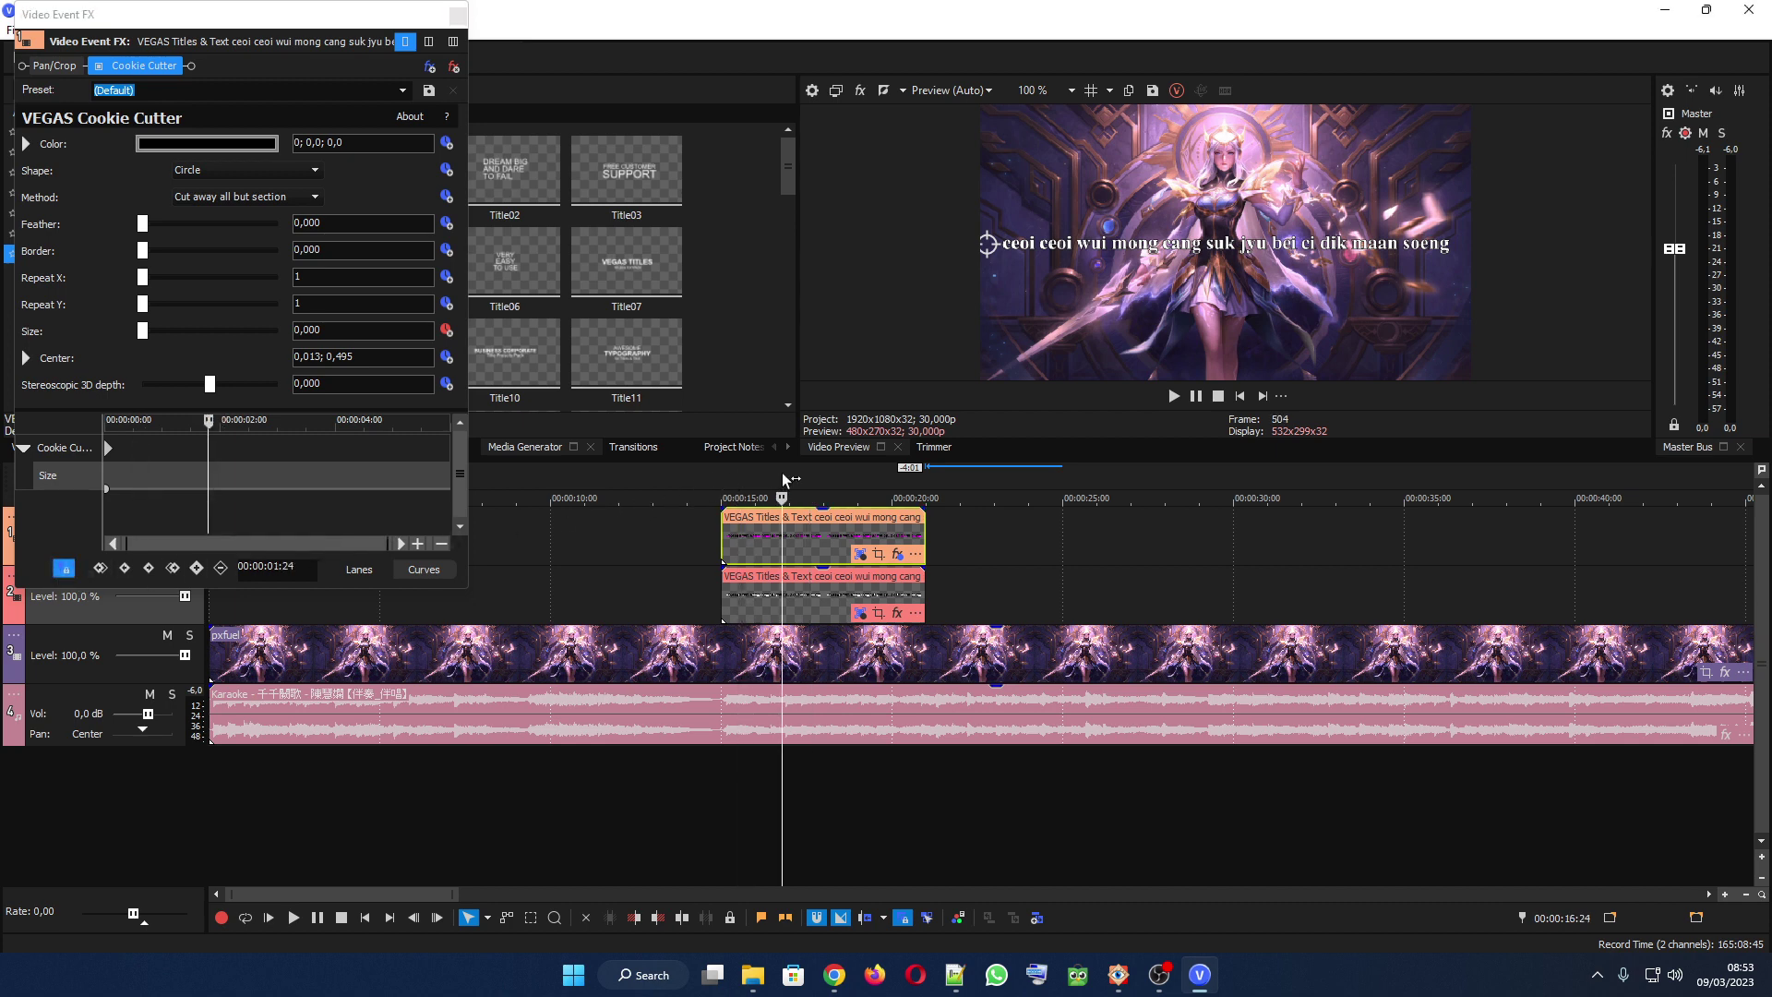
{"action": "left_click", "coordinate": [838, 478]}
{"action": "left_click", "coordinate": [893, 478]}
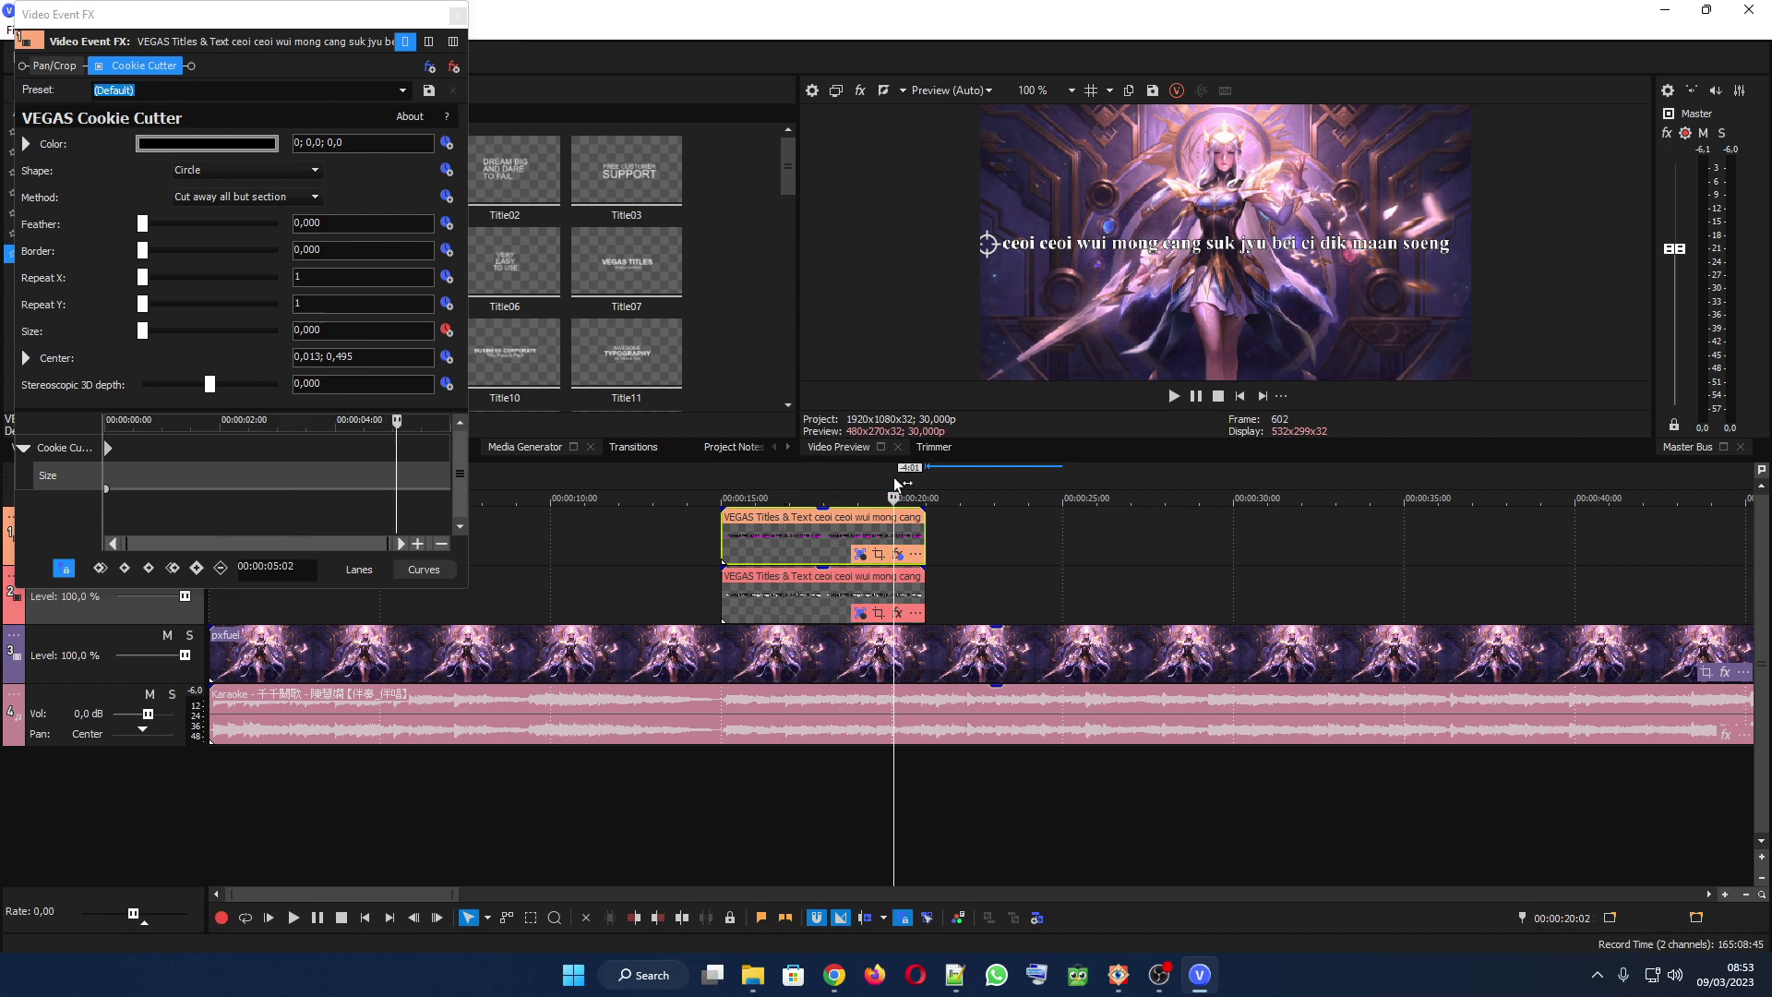
{"action": "left_click", "coordinate": [810, 478]}
{"action": "left_click", "coordinate": [751, 474]}
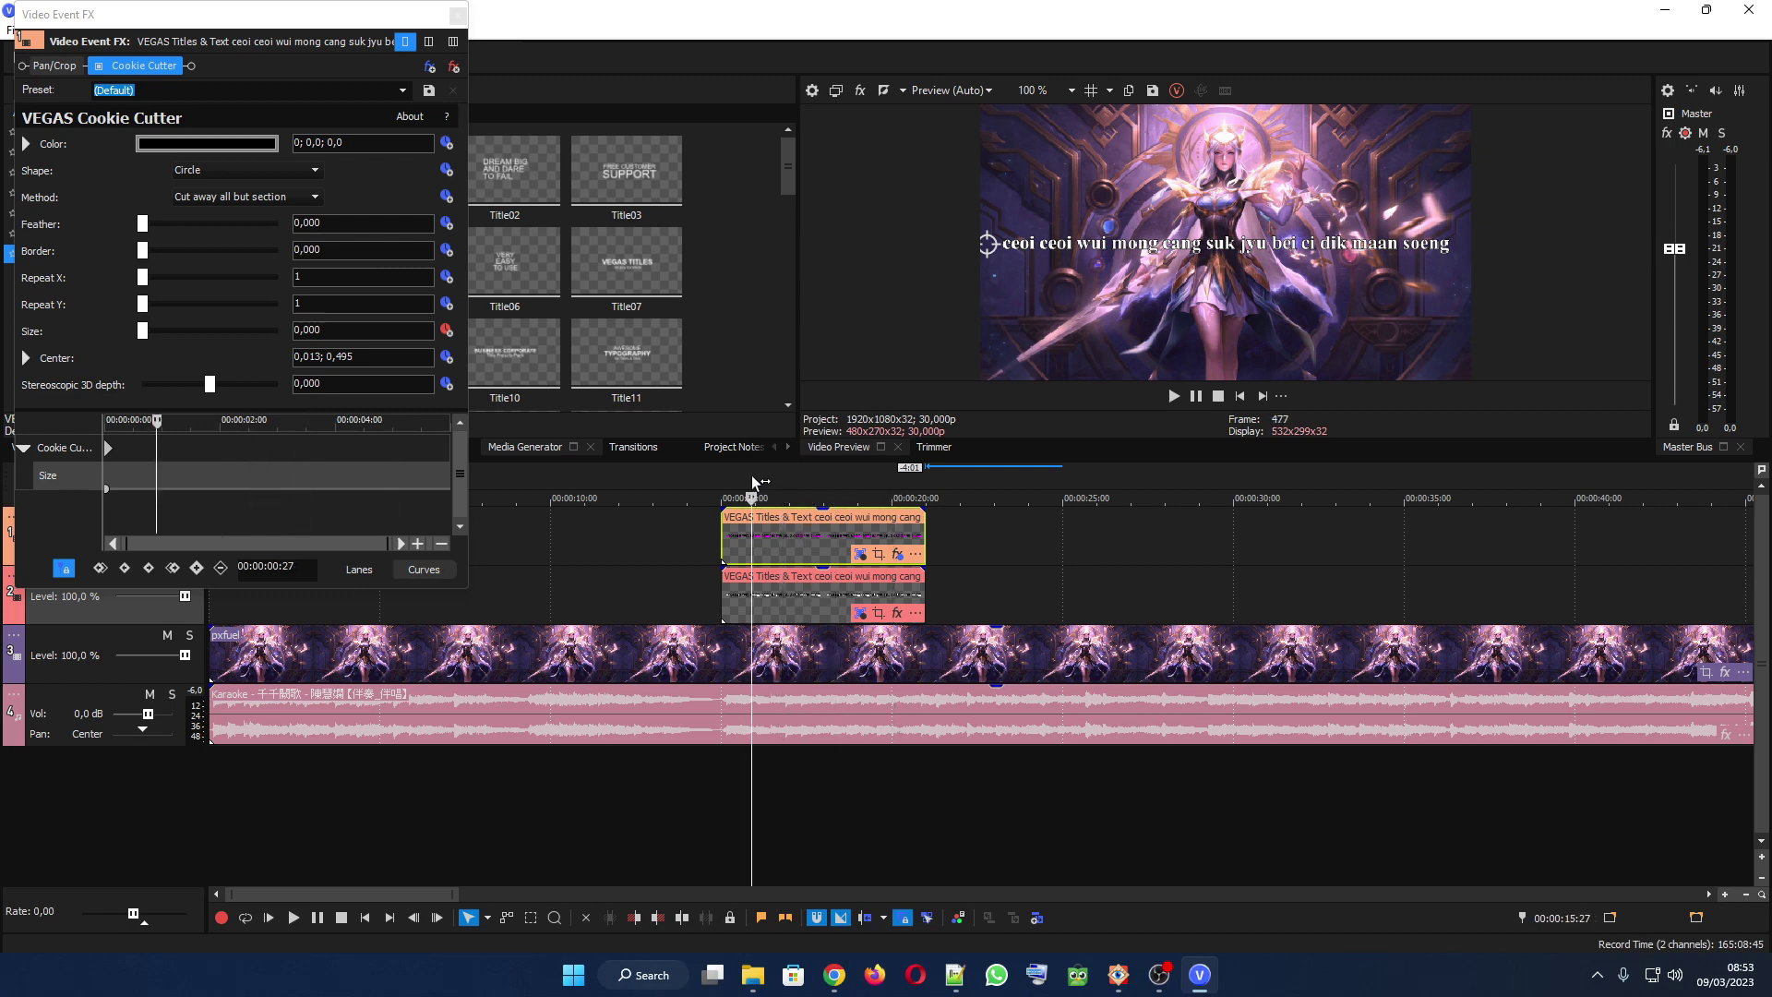
{"action": "left_click", "coordinate": [722, 478]}
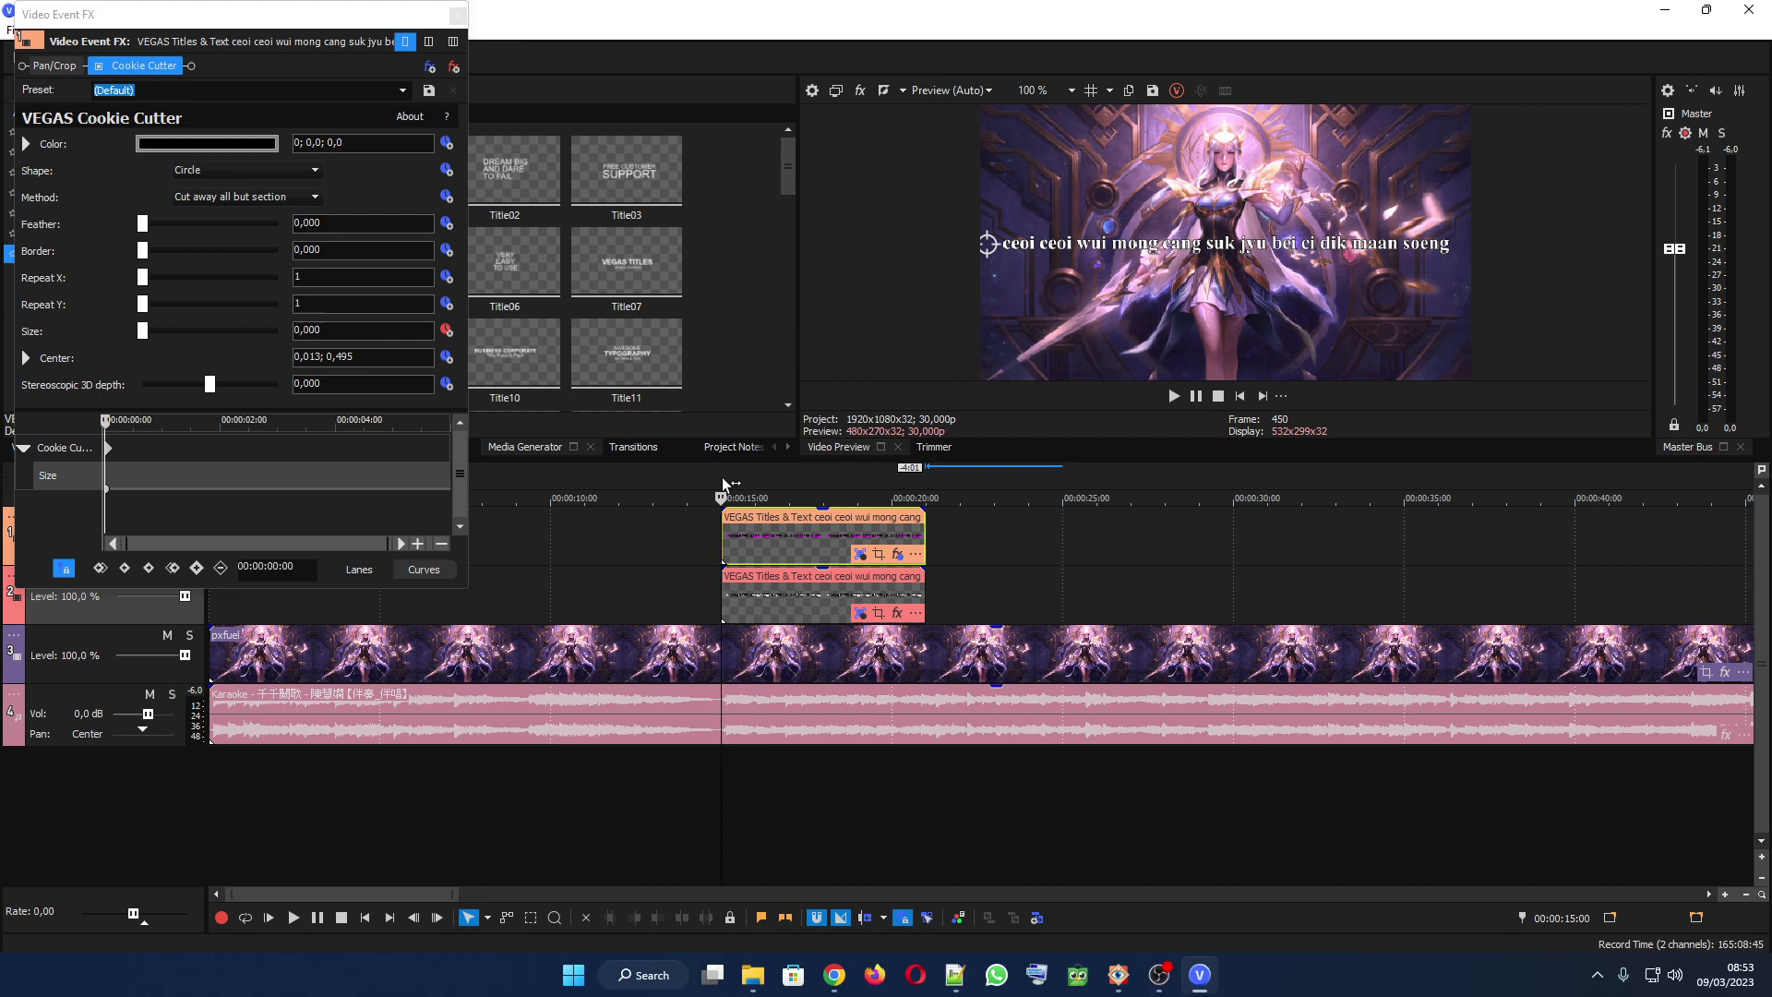
Step: Play the song from 00:00:12:07, pause at 00:00:15:11, and set a Size keyframe of 0,088 covering the first word
{"action": "scroll", "coordinate": [961, 563], "scroll_direction": "up", "scroll_amount": 2}
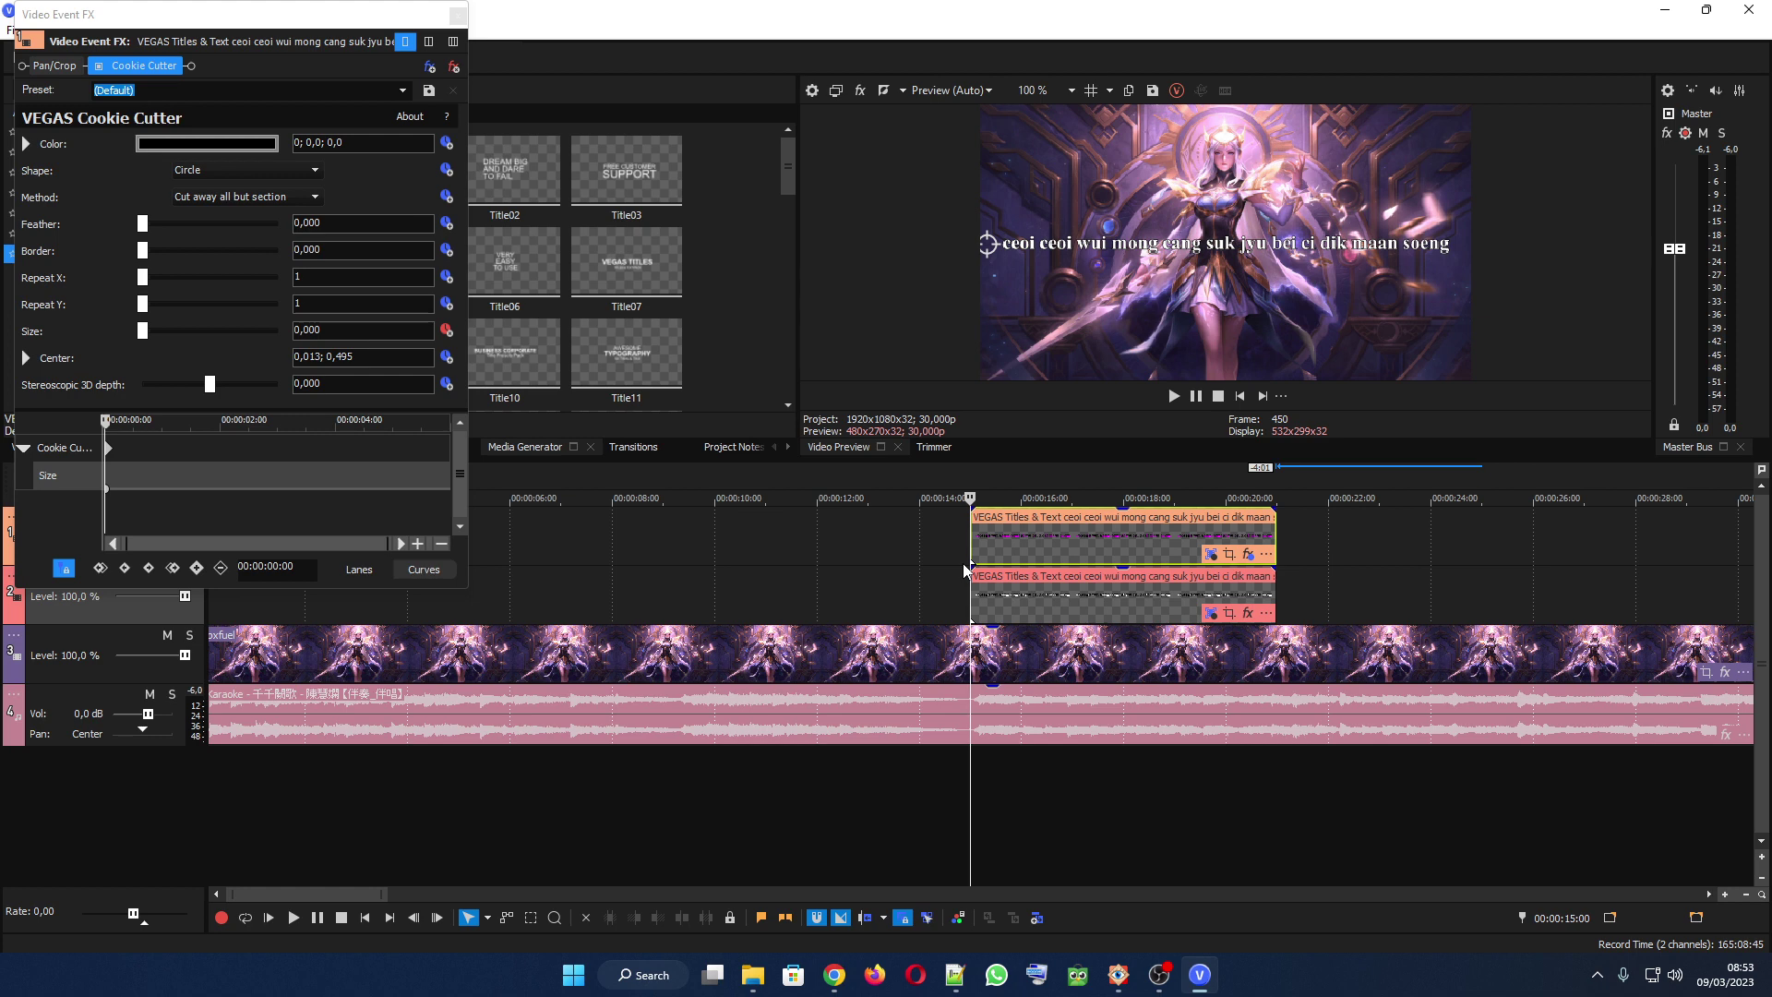
{"action": "scroll", "coordinate": [962, 563], "scroll_direction": "down", "scroll_amount": 2}
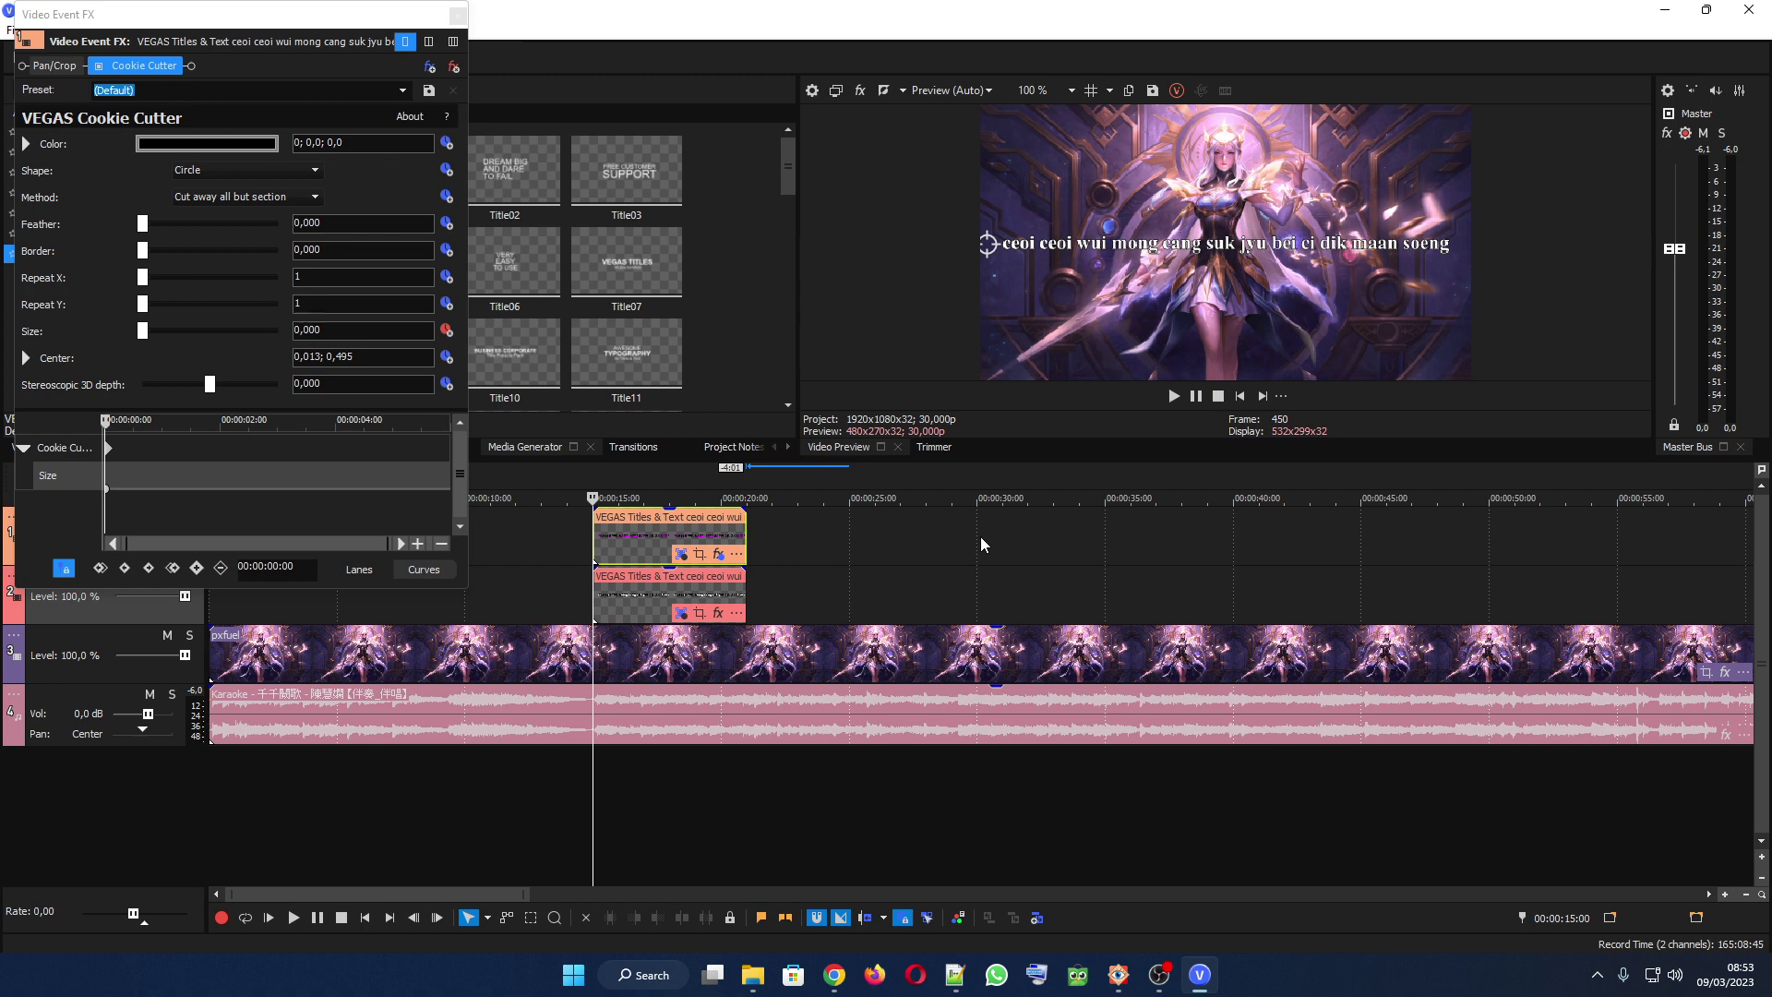
{"action": "left_click", "coordinate": [567, 487]}
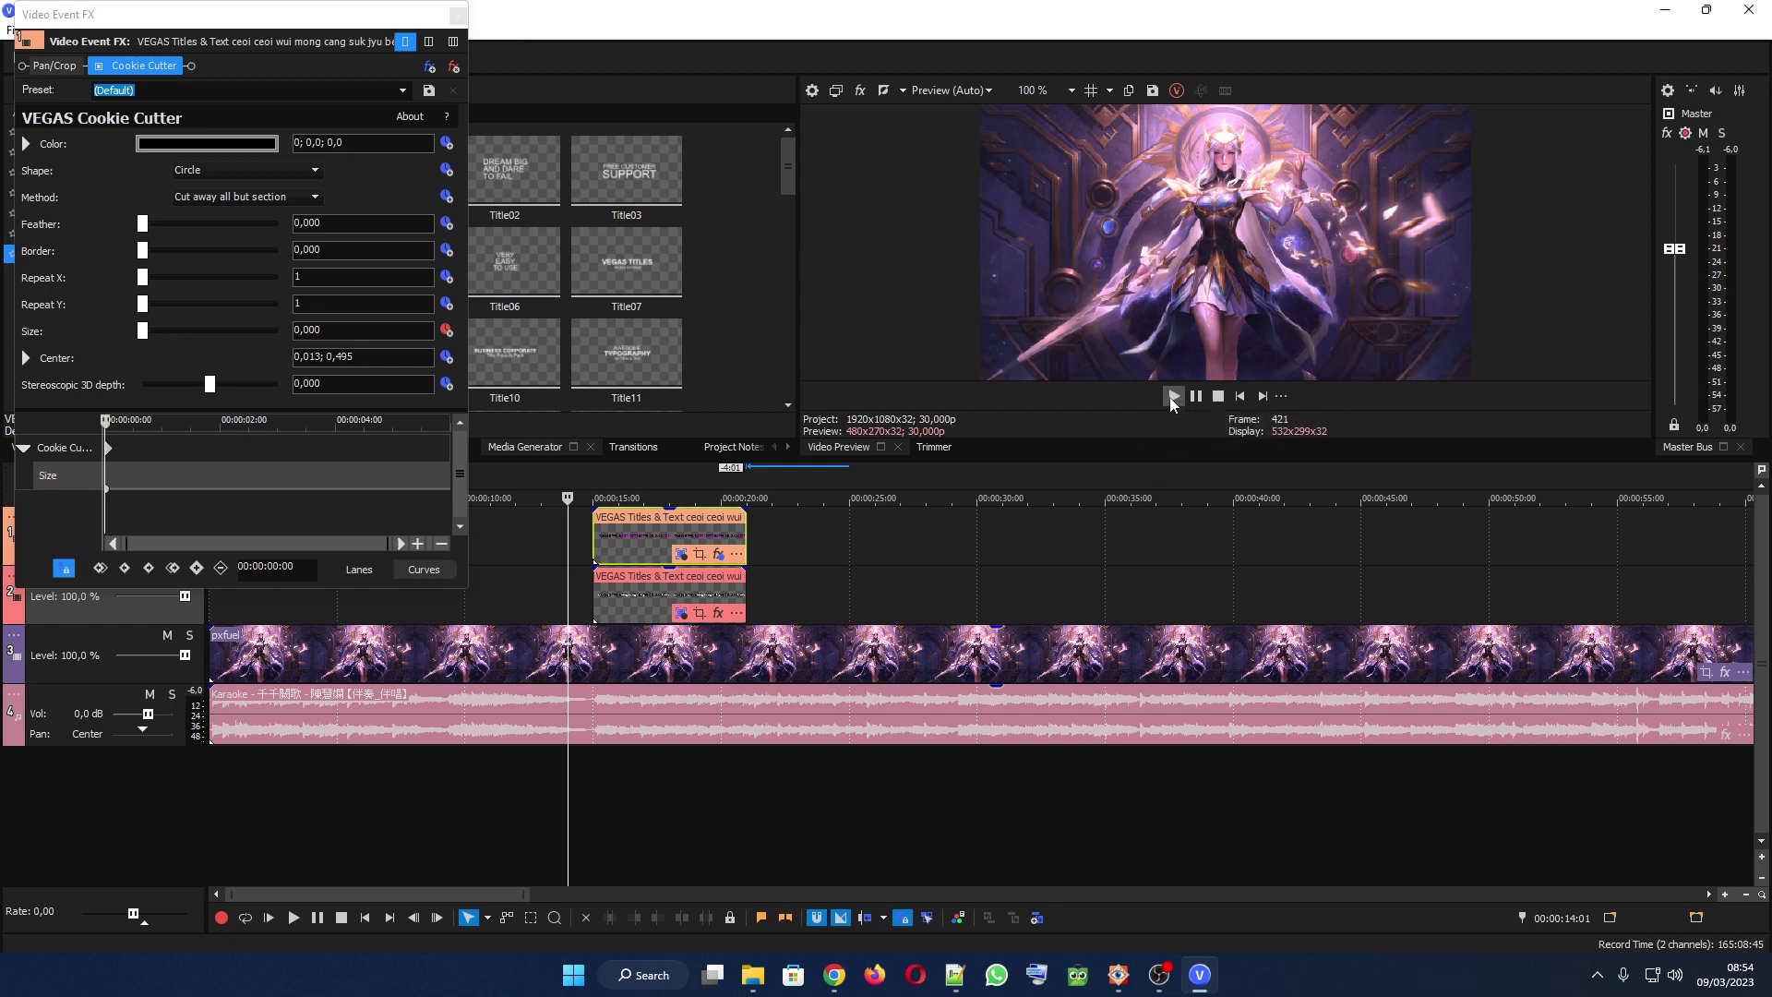
{"action": "left_click", "coordinate": [522, 476]}
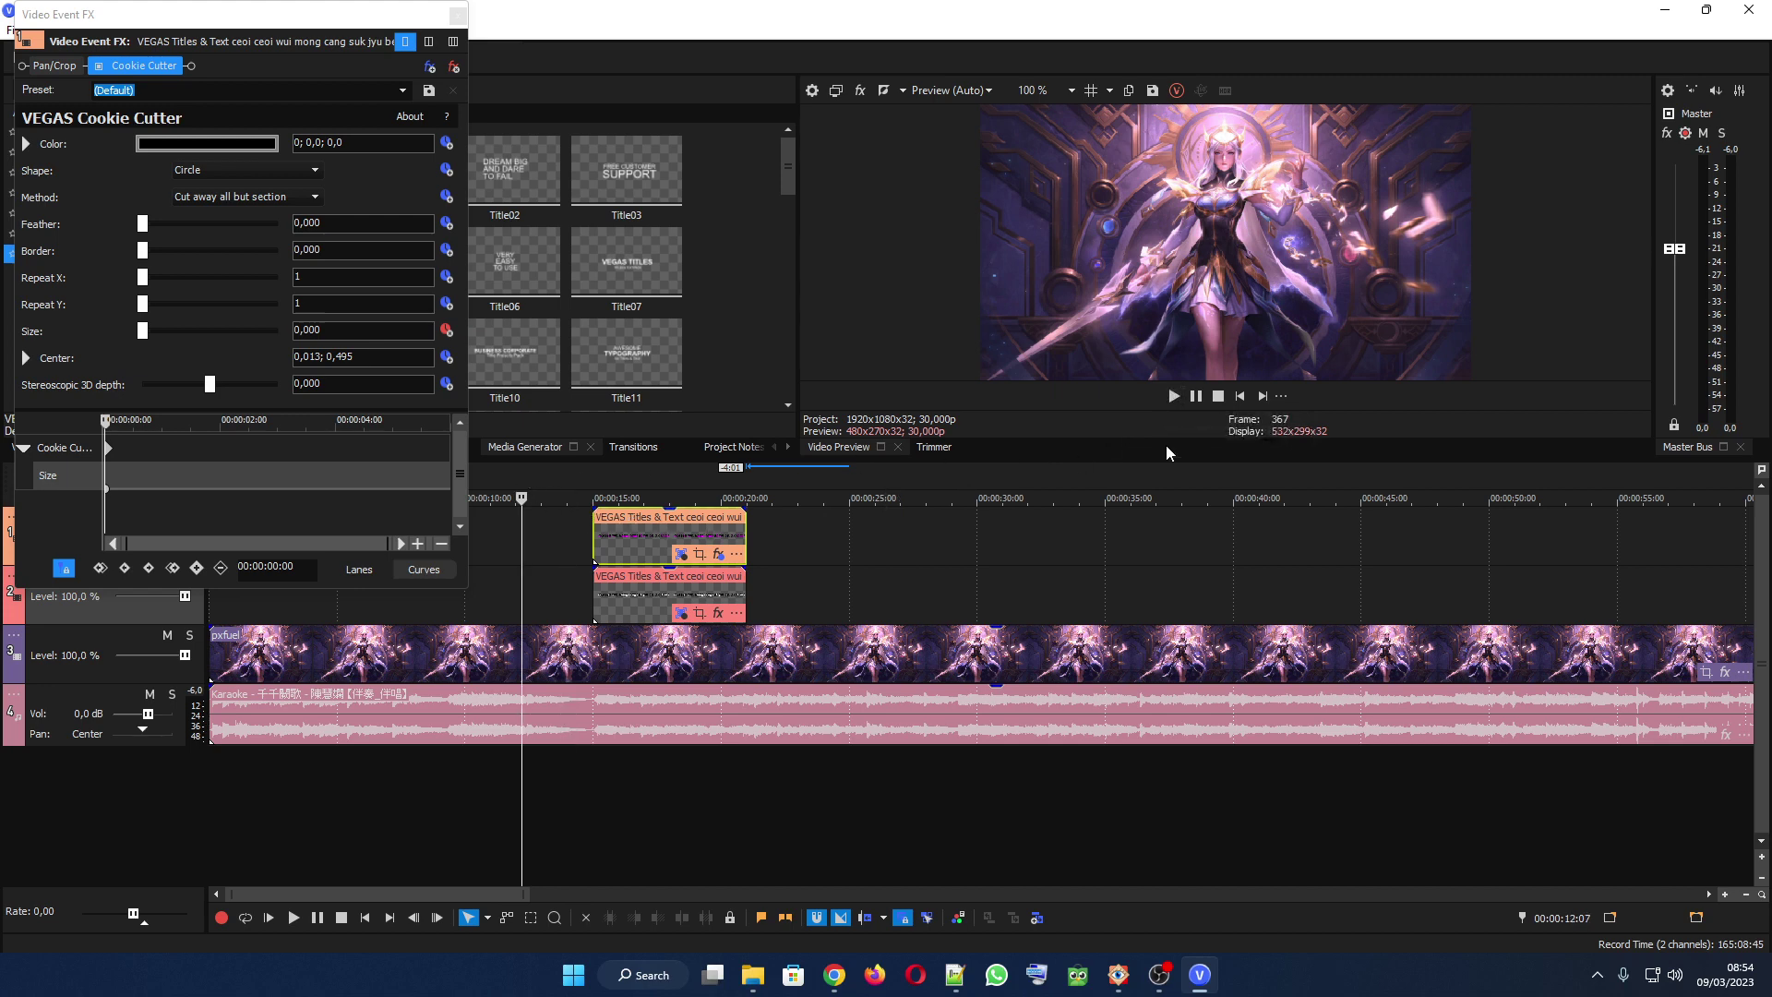
{"action": "left_click", "coordinate": [1174, 397]}
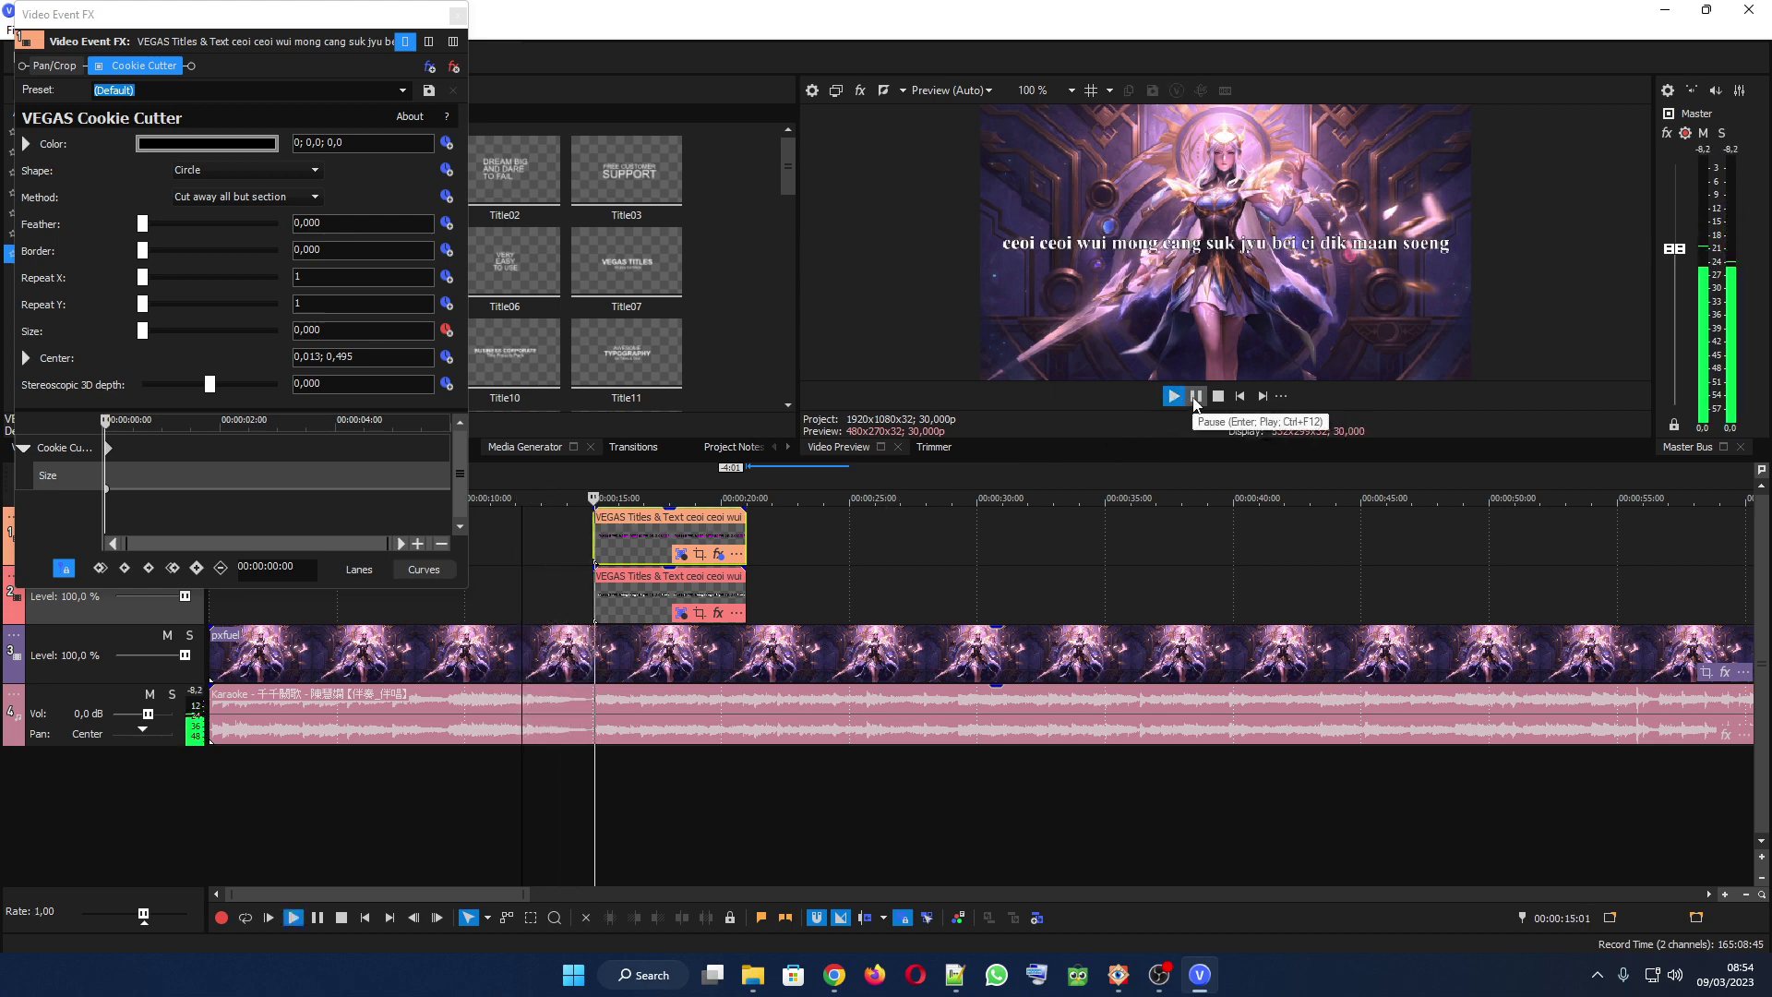
{"action": "left_click", "coordinate": [1195, 399]}
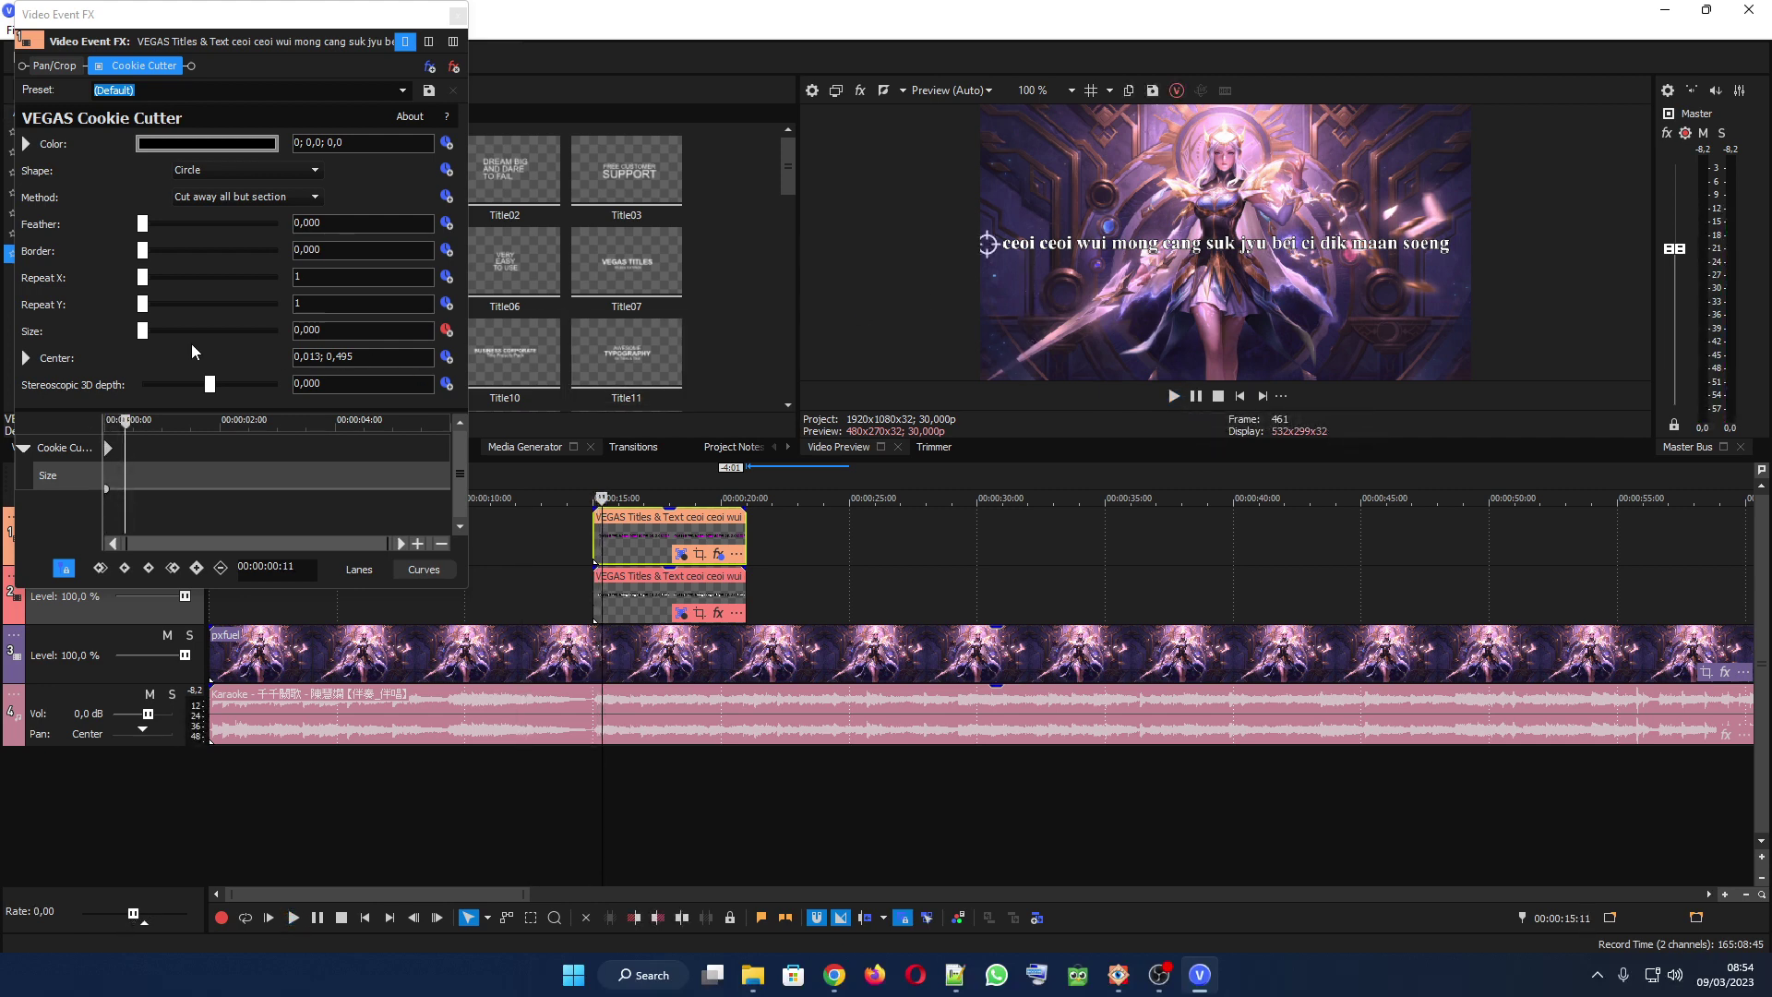
{"action": "left_click_drag", "start_coordinate": [143, 331], "coordinate": [157, 335]}
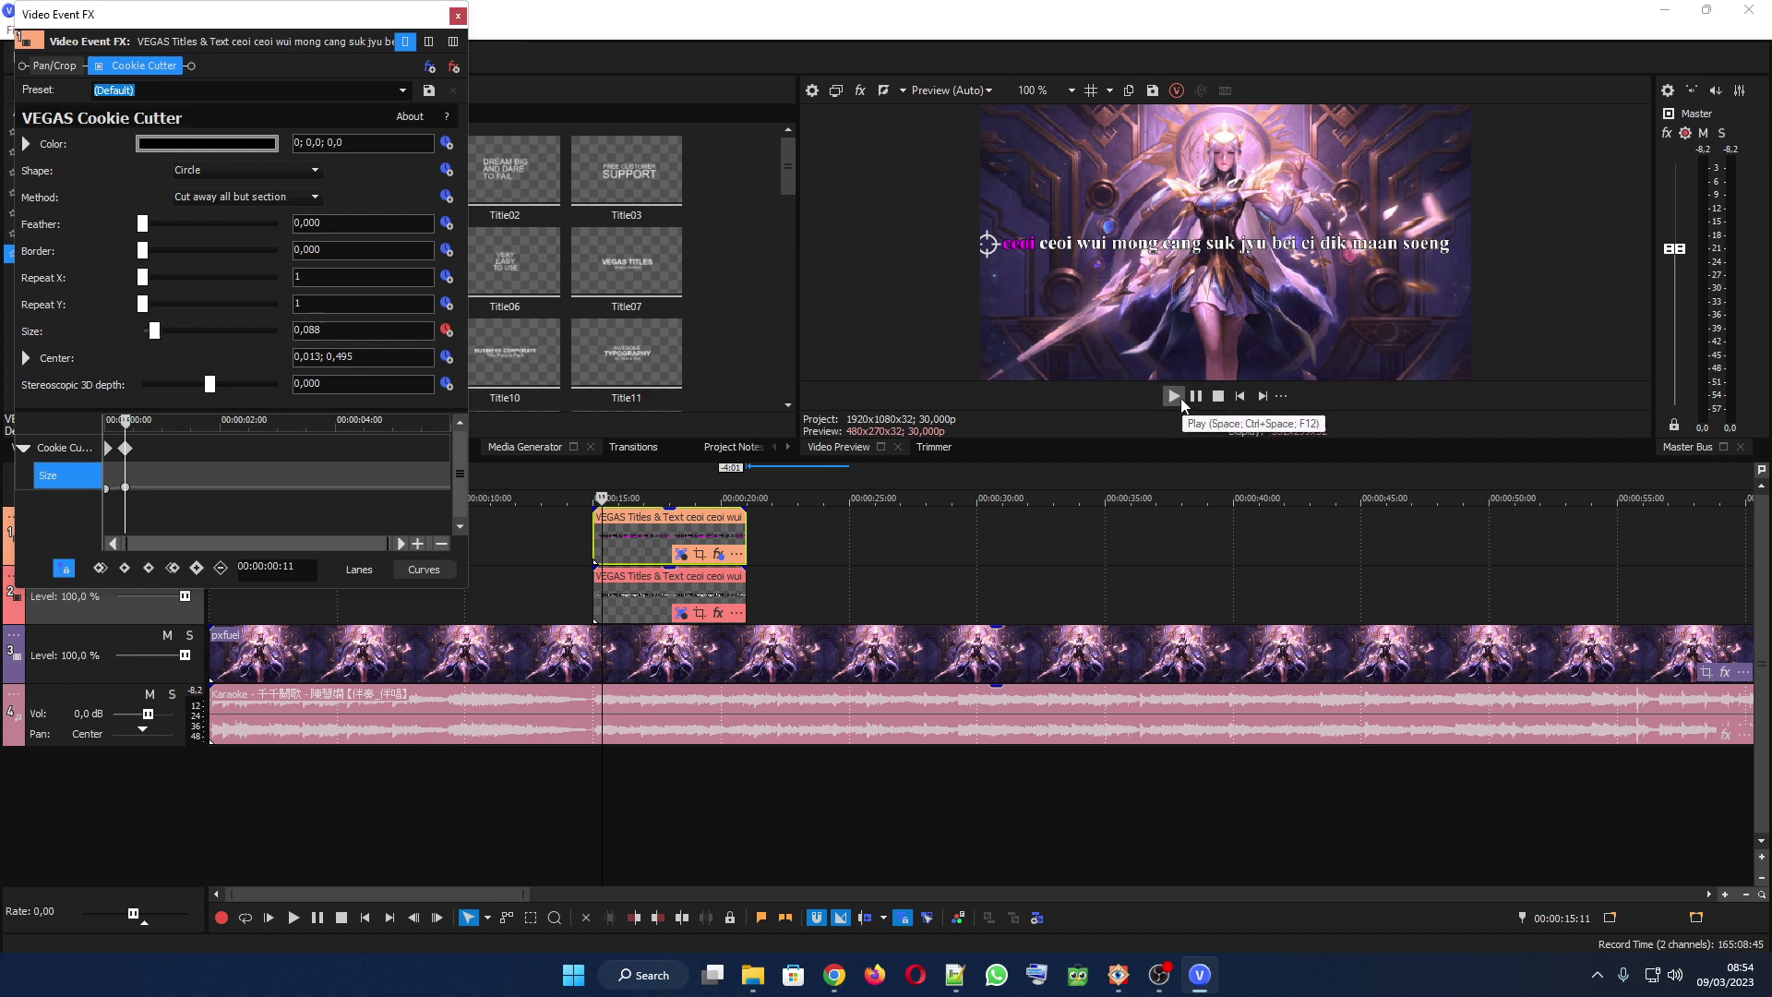
Step: Play on to 00:00:16:07 and set a Size keyframe of 0,156 to color the second word
{"action": "left_click", "coordinate": [1195, 404]}
{"action": "left_click", "coordinate": [1195, 404]}
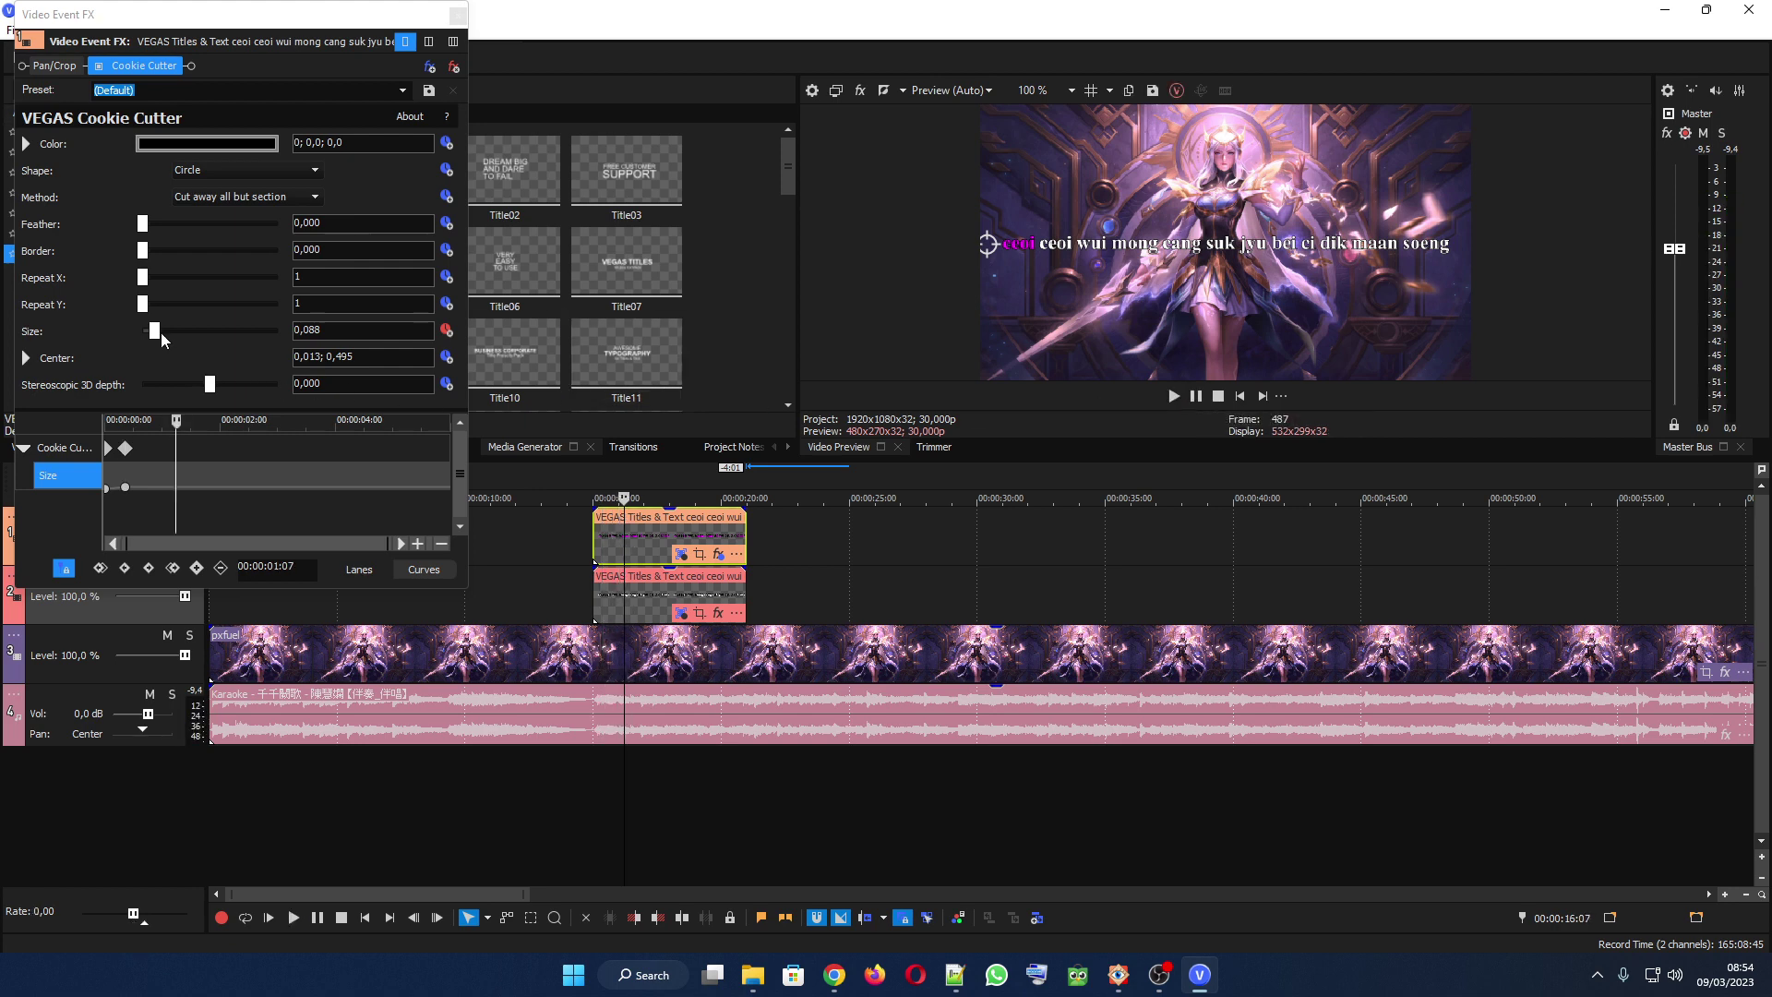
{"action": "left_click_drag", "start_coordinate": [161, 333], "coordinate": [165, 334]}
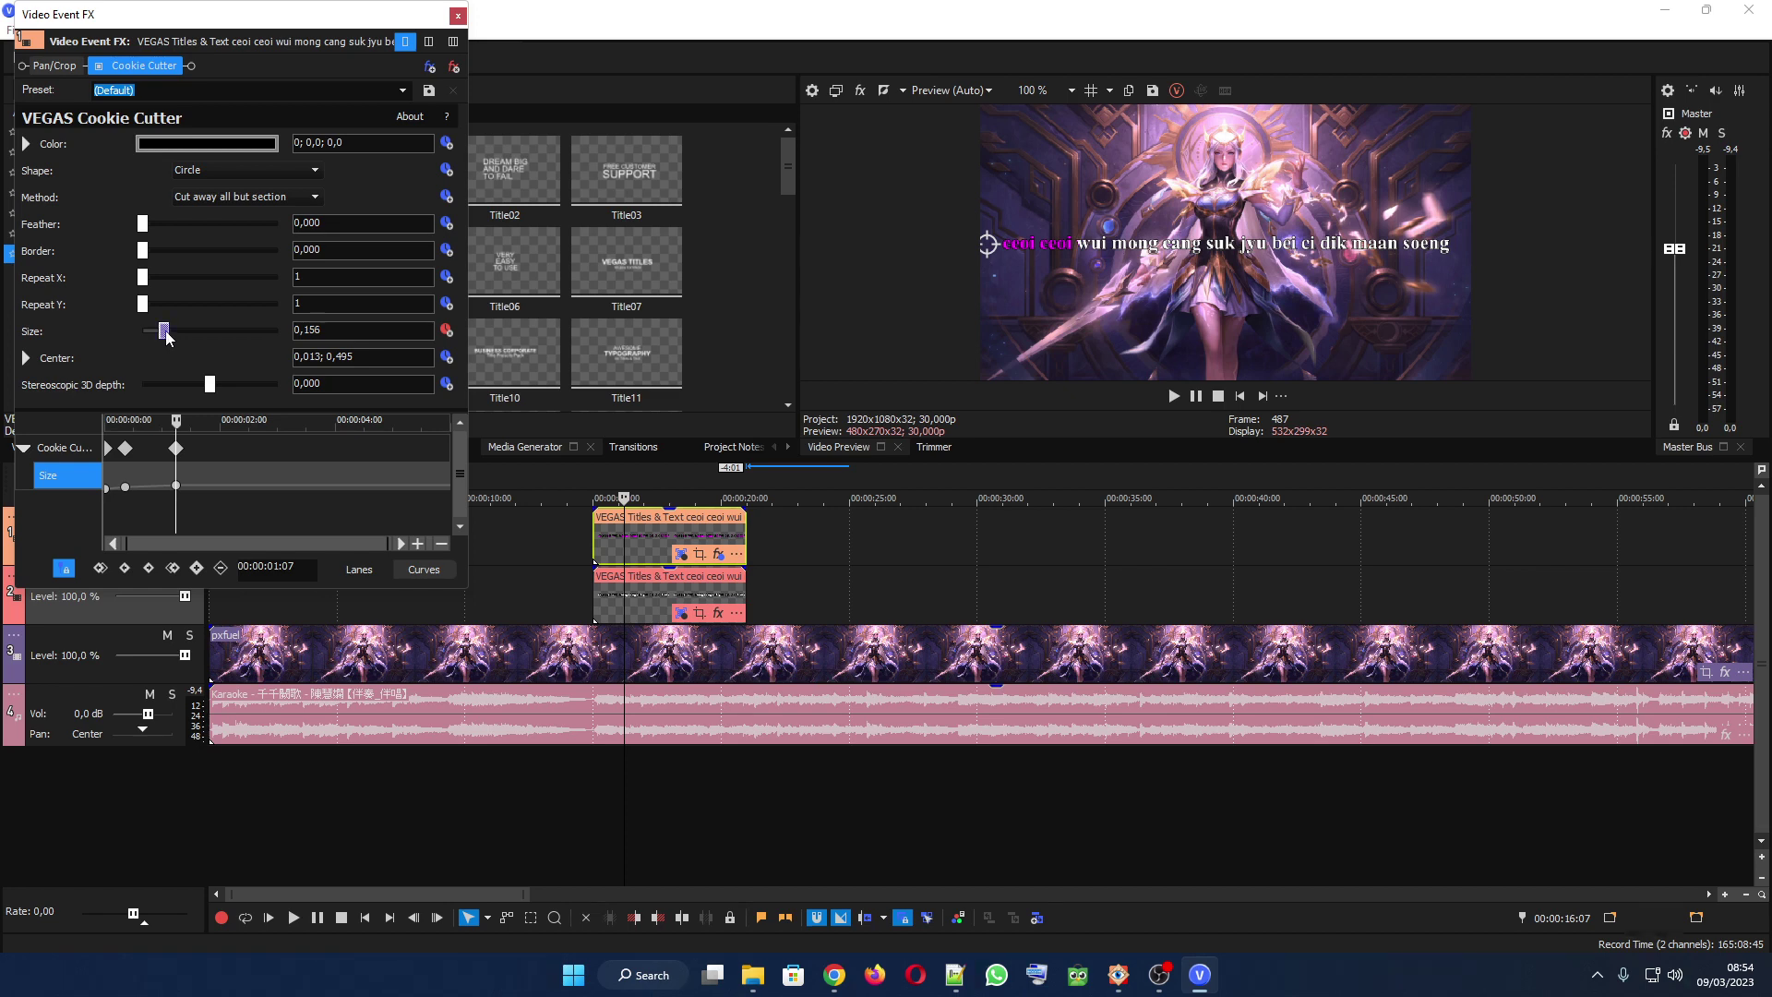
Step: Play on to 00:00:17:00 and set a Size keyframe of 0,313 to color the lyric through "mong"
{"action": "left_click", "coordinate": [1173, 396]}
{"action": "left_click", "coordinate": [1195, 396]}
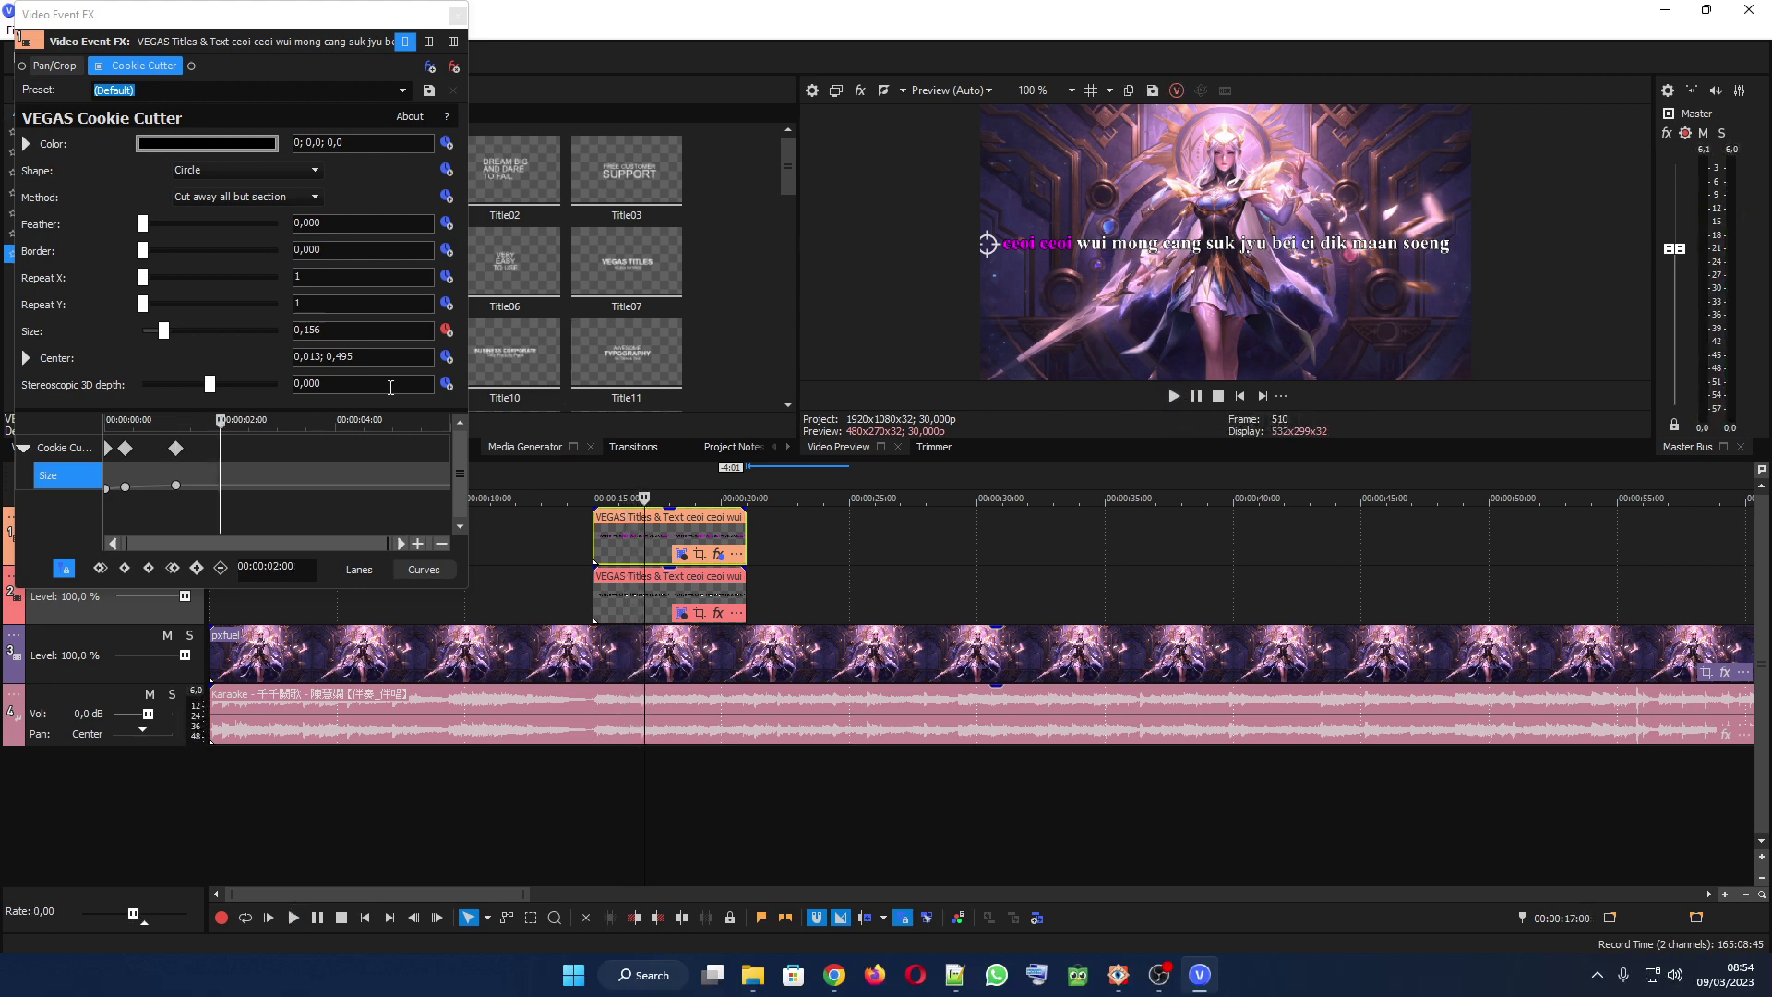
{"action": "left_click", "coordinate": [169, 336]}
{"action": "left_click_drag", "start_coordinate": [169, 336], "coordinate": [187, 336]}
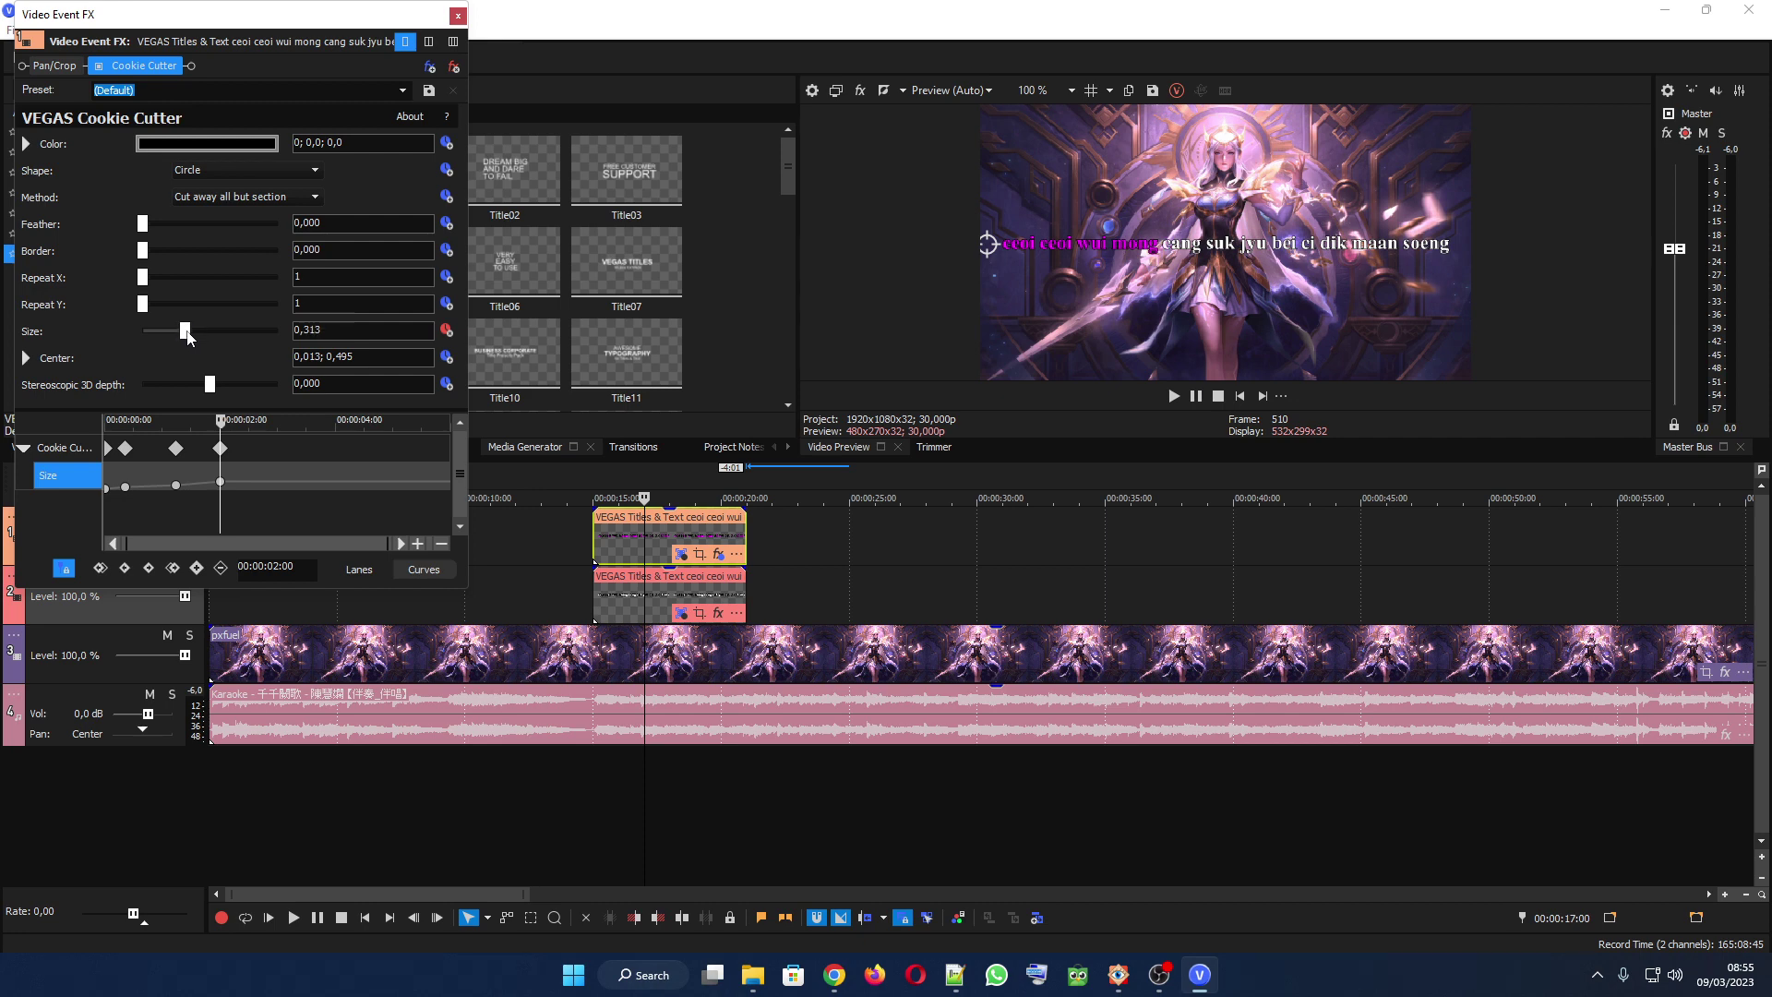
Step: Play on to 00:00:20:21, set a Size keyframe of 0,844 to color the whole line, and close the effect settings
{"action": "left_click", "coordinate": [1174, 397]}
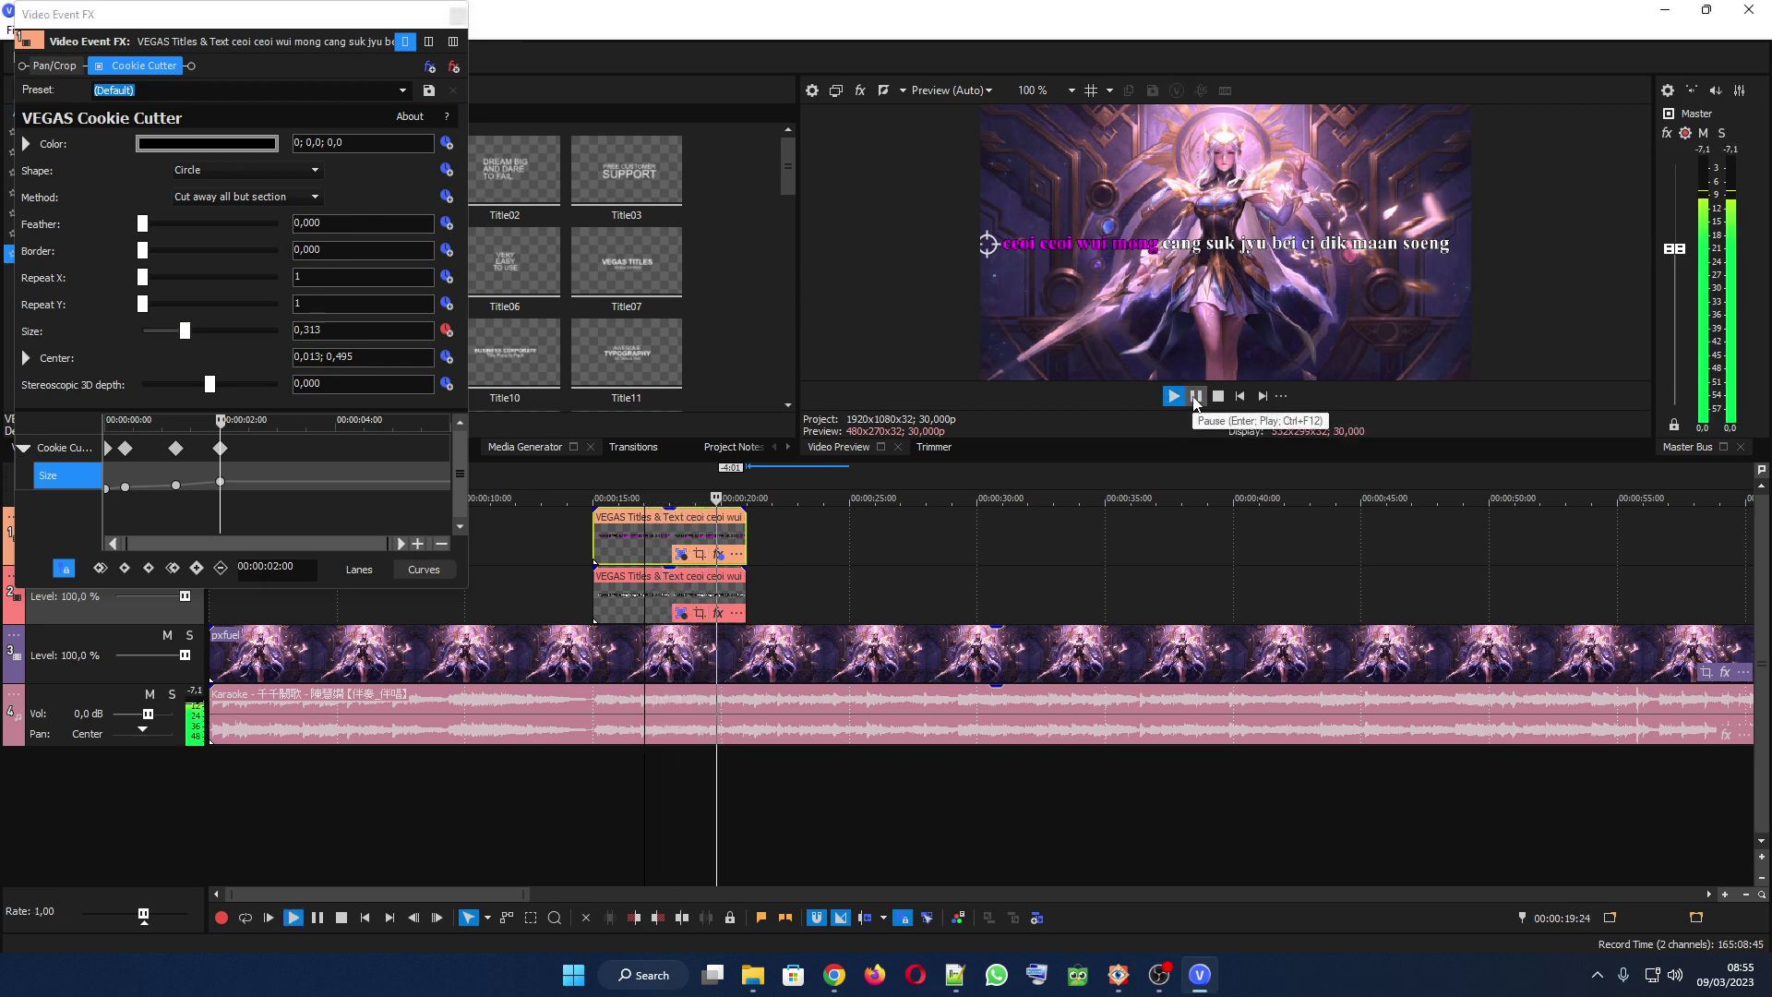
{"action": "left_click", "coordinate": [1195, 397]}
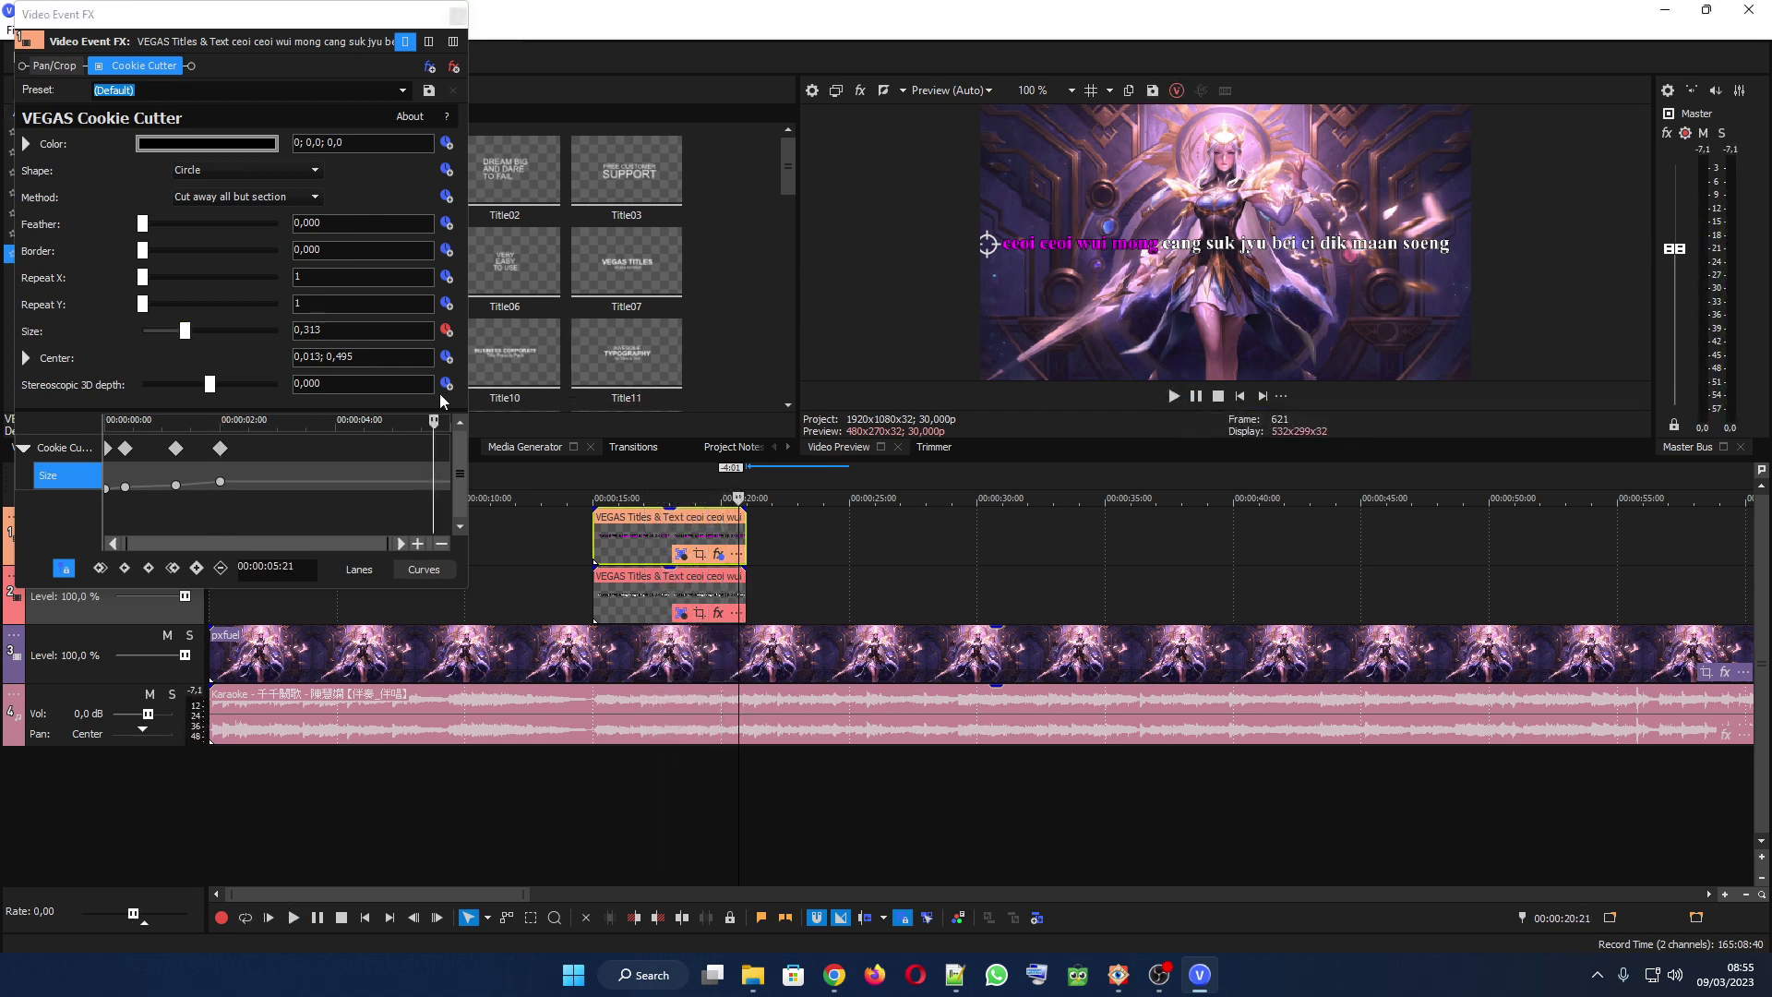
{"action": "left_click_drag", "start_coordinate": [188, 336], "coordinate": [259, 342]}
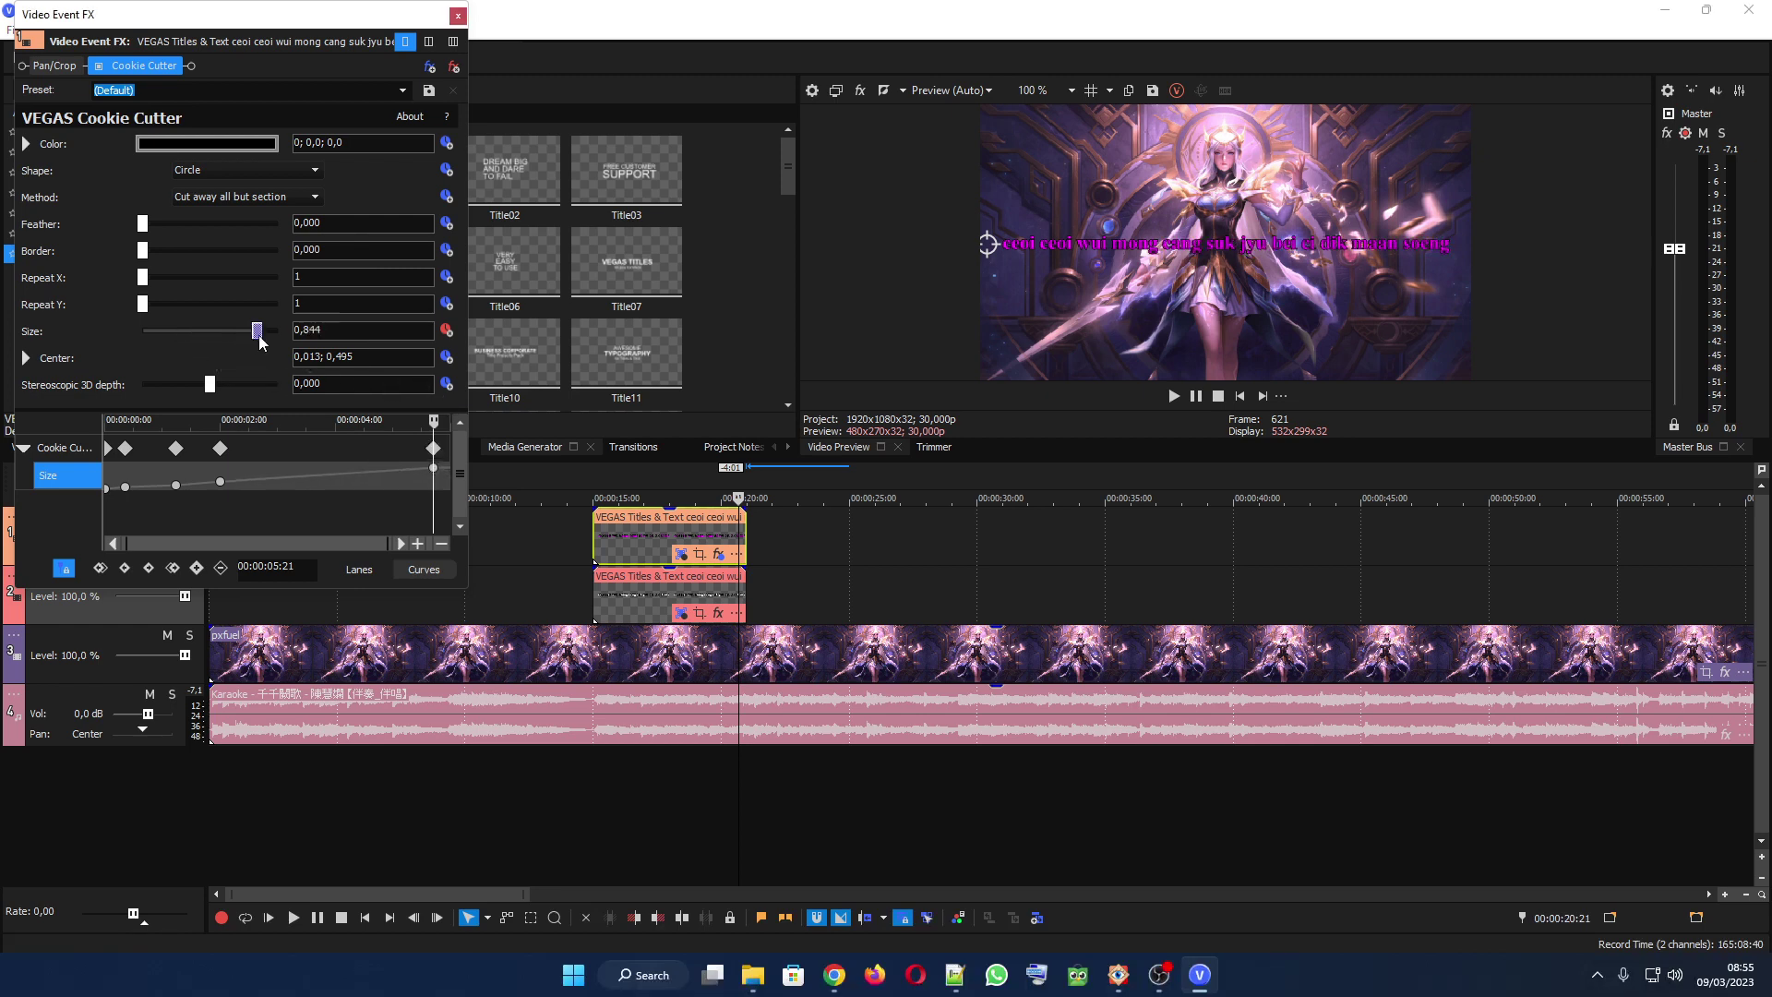
{"action": "left_click", "coordinate": [458, 17]}
Step: Play the project from 00:00:11:04 through the first lyric line to check the color sweep against the song
{"action": "left_click", "coordinate": [495, 473]}
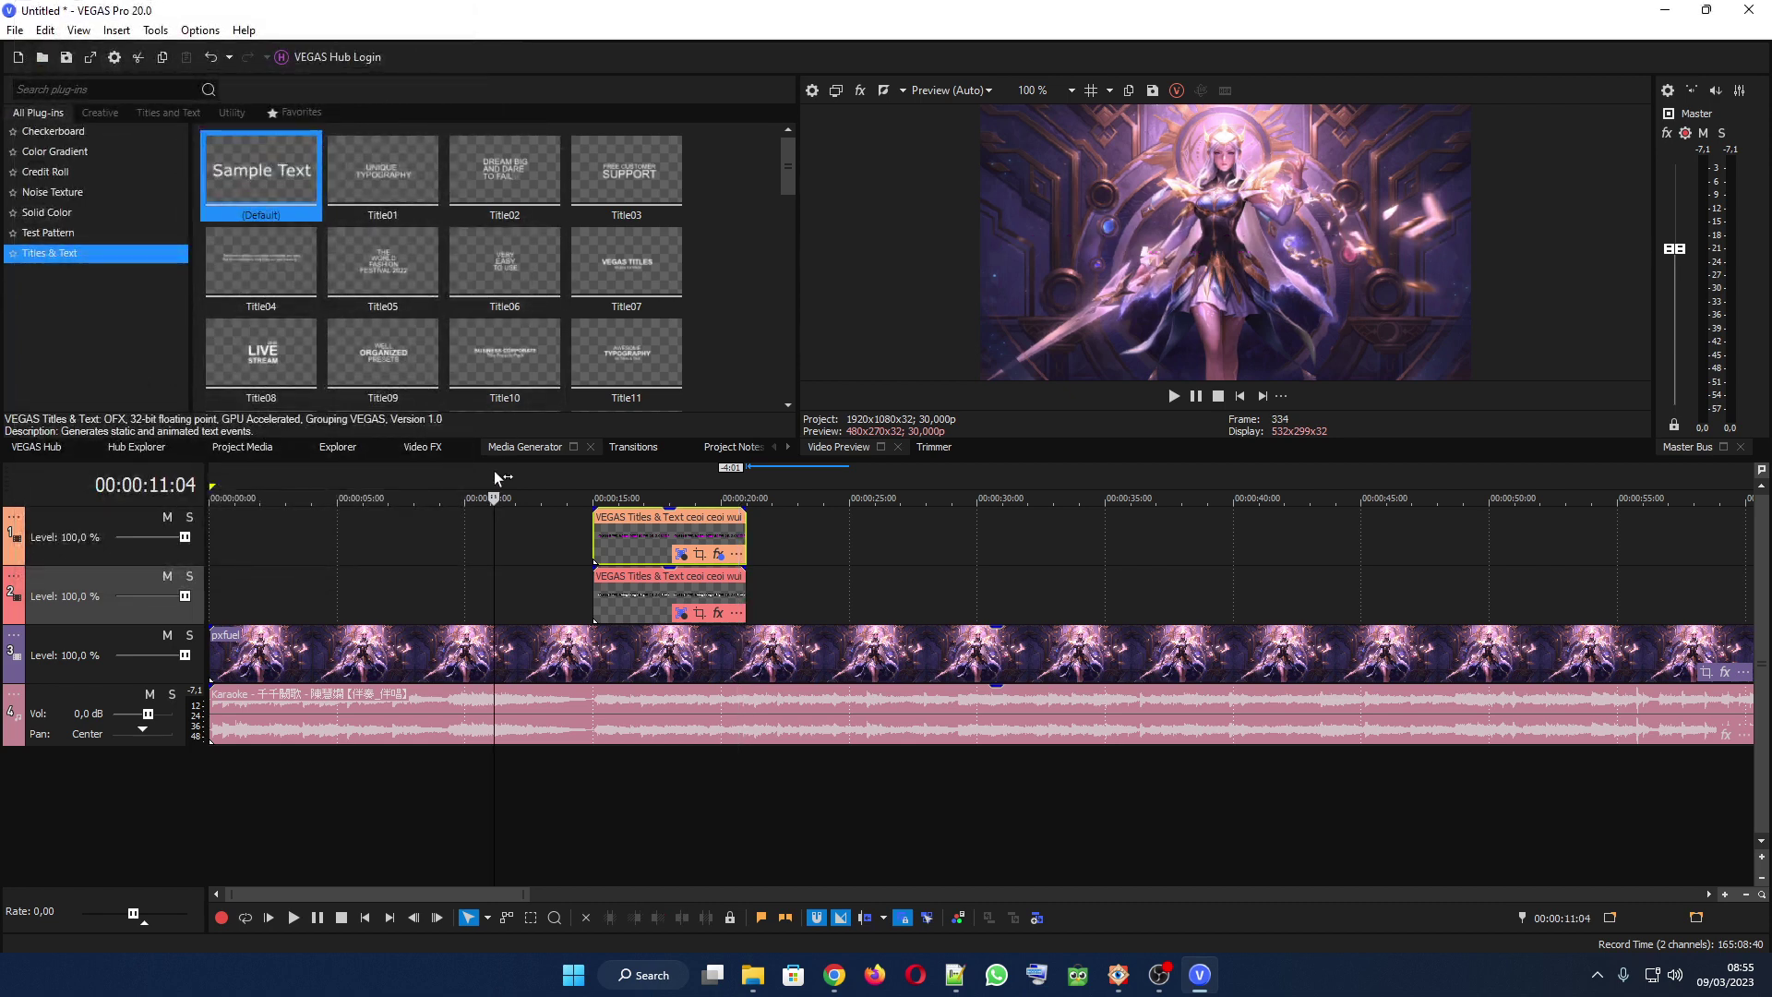
{"action": "left_click", "coordinate": [1172, 395]}
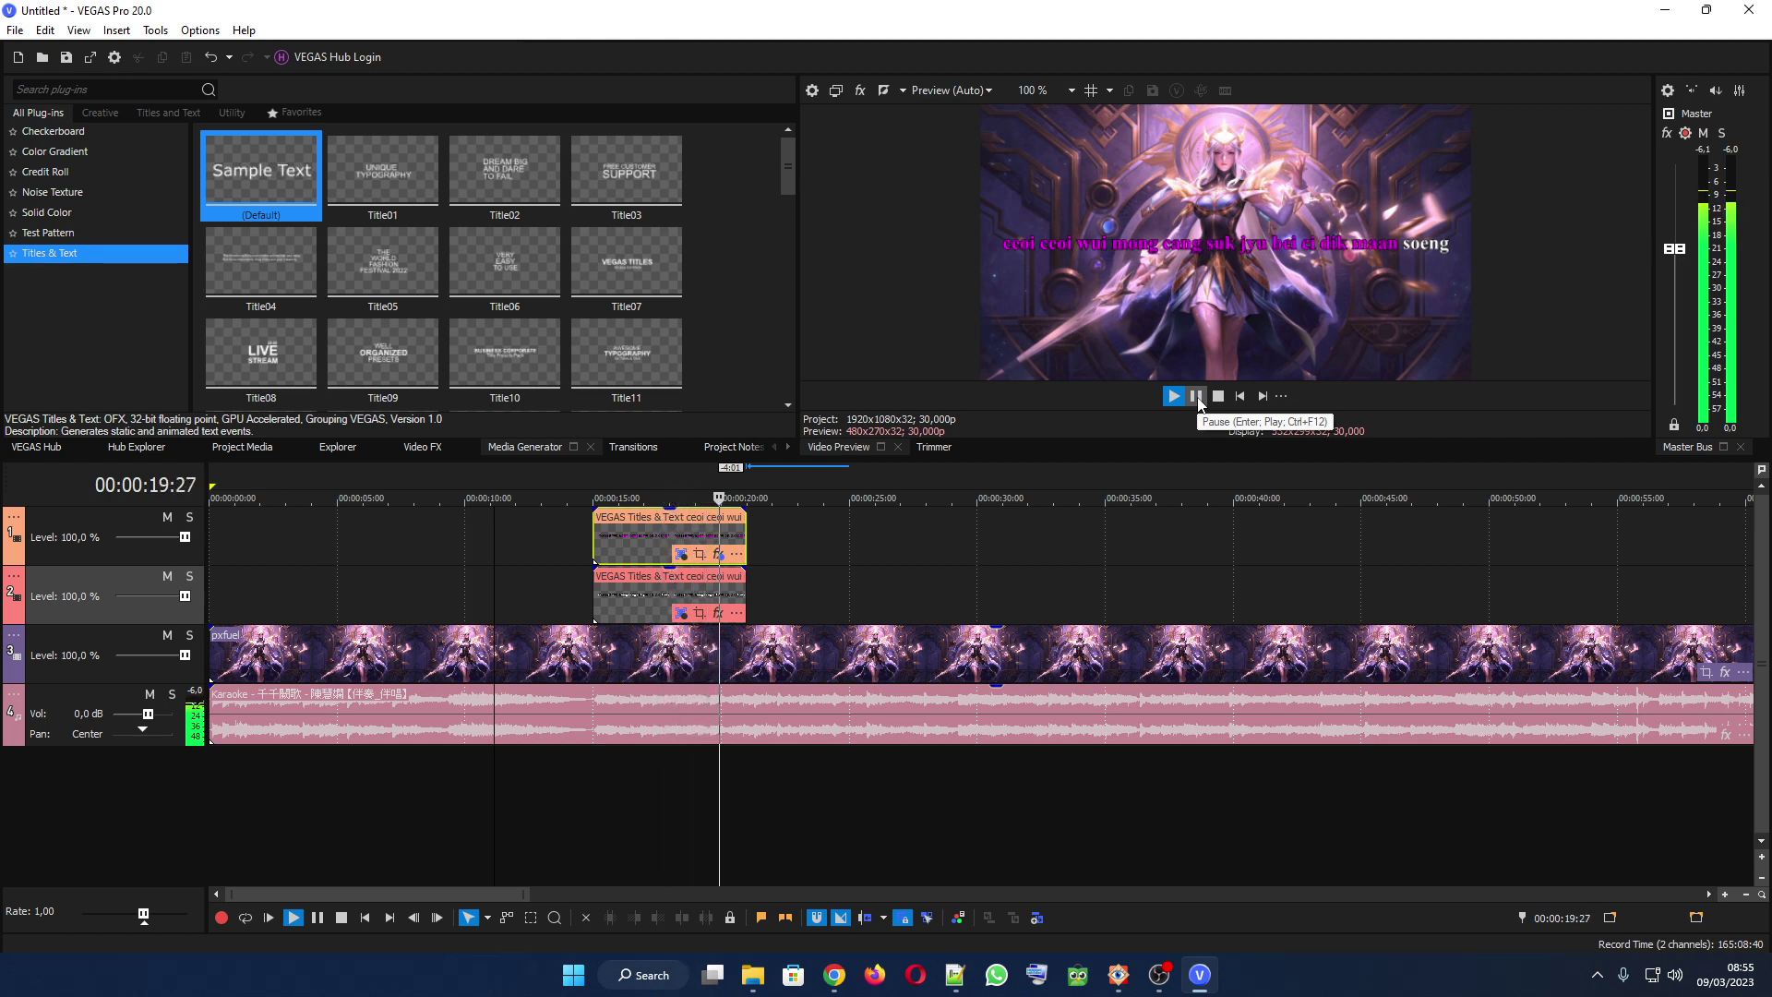
{"action": "left_click", "coordinate": [1196, 396]}
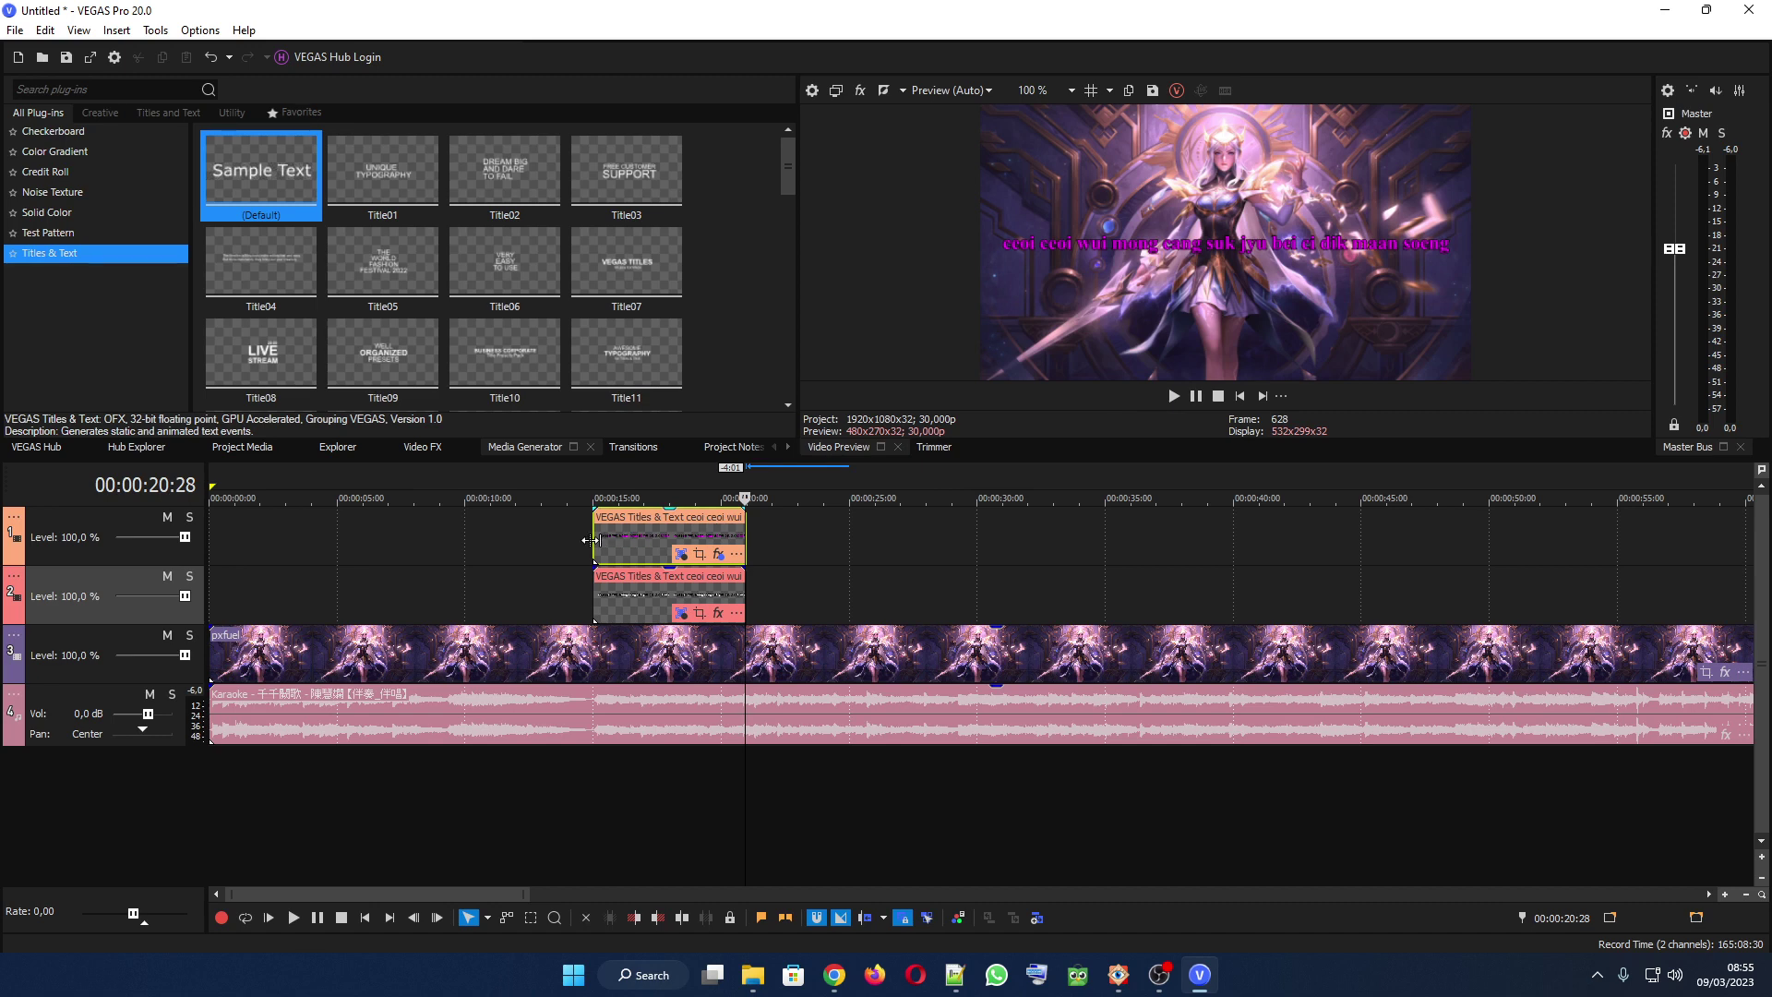
Step: Extend the starts of both title events to the same point slightly before 15 seconds
{"action": "left_click_drag", "start_coordinate": [592, 540], "coordinate": [580, 540]}
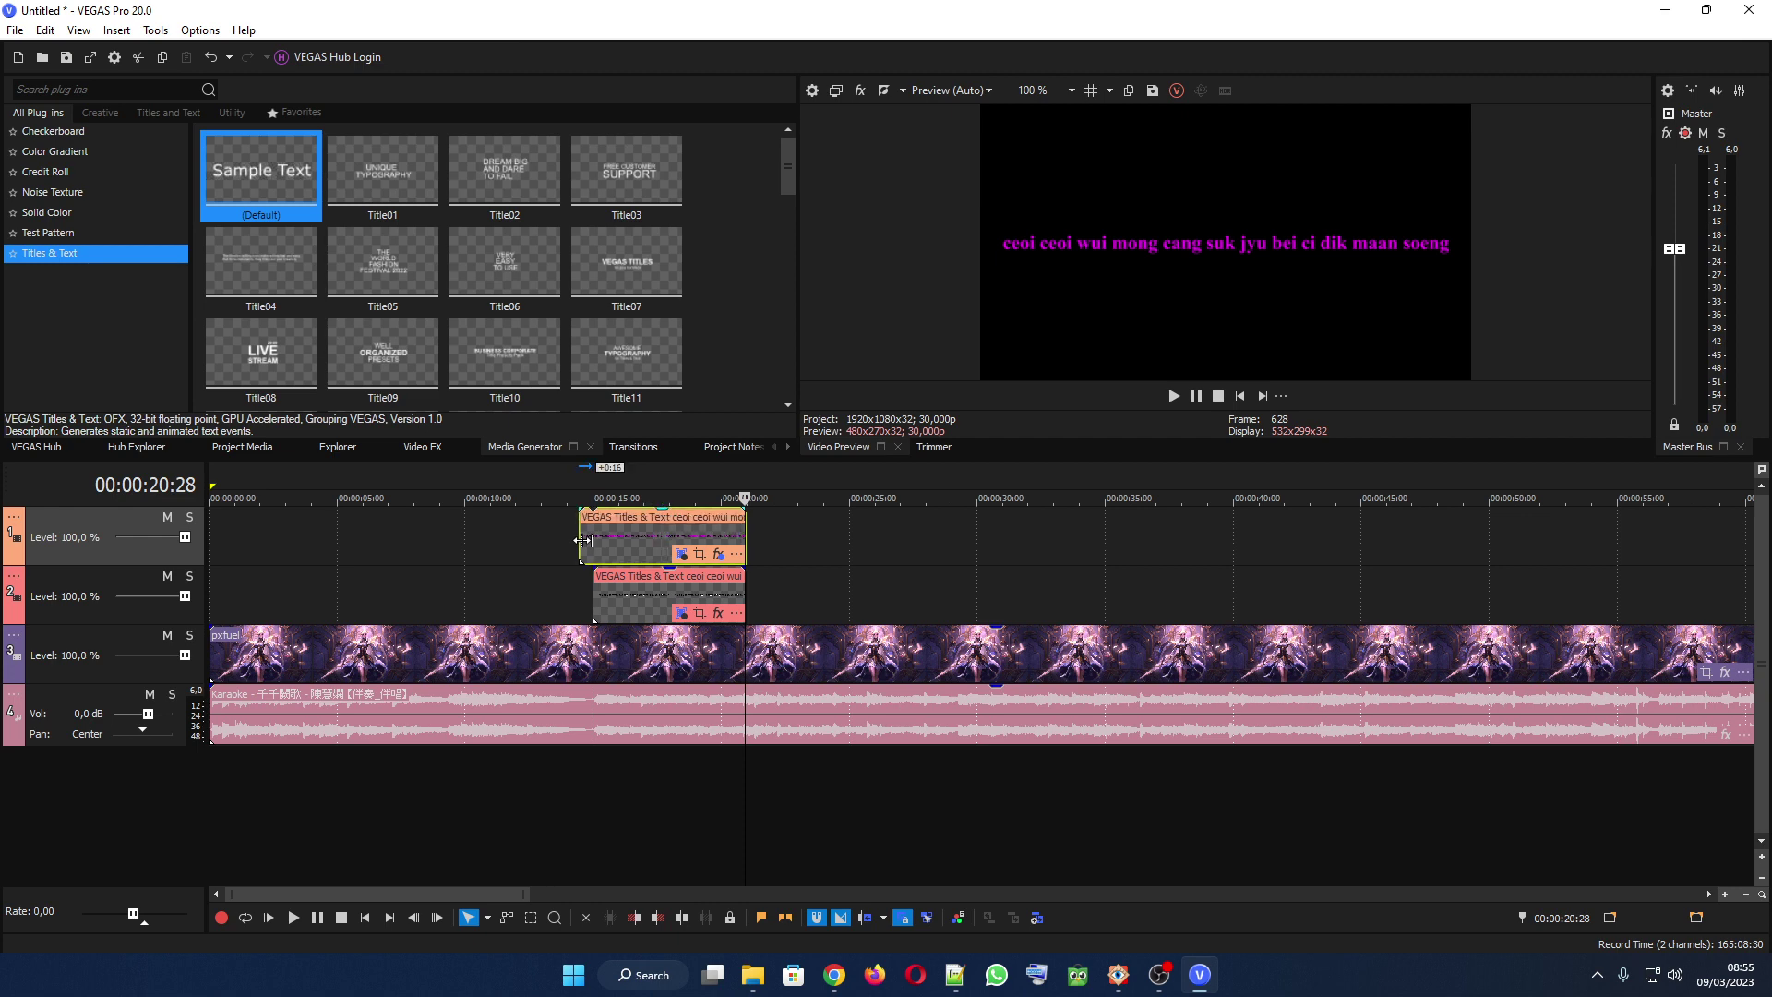
{"action": "scroll", "coordinate": [862, 582], "scroll_direction": "up", "scroll_amount": 6}
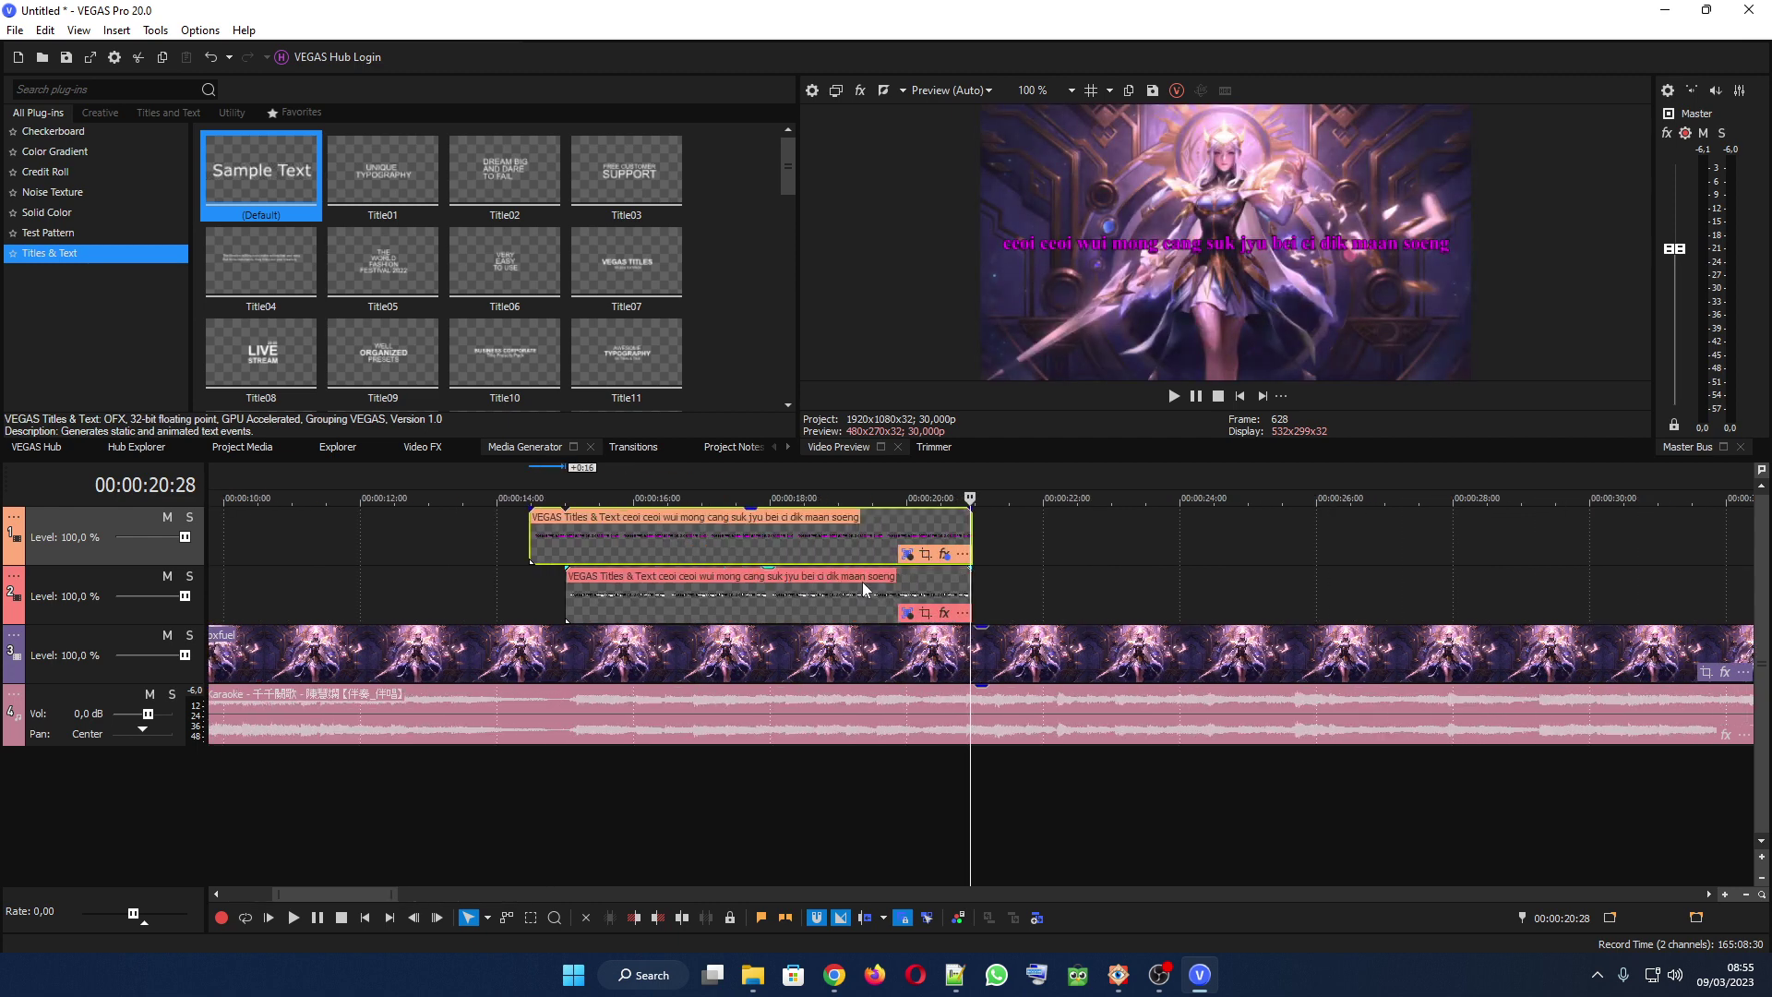
{"action": "left_click_drag", "start_coordinate": [310, 536], "coordinate": [348, 593]}
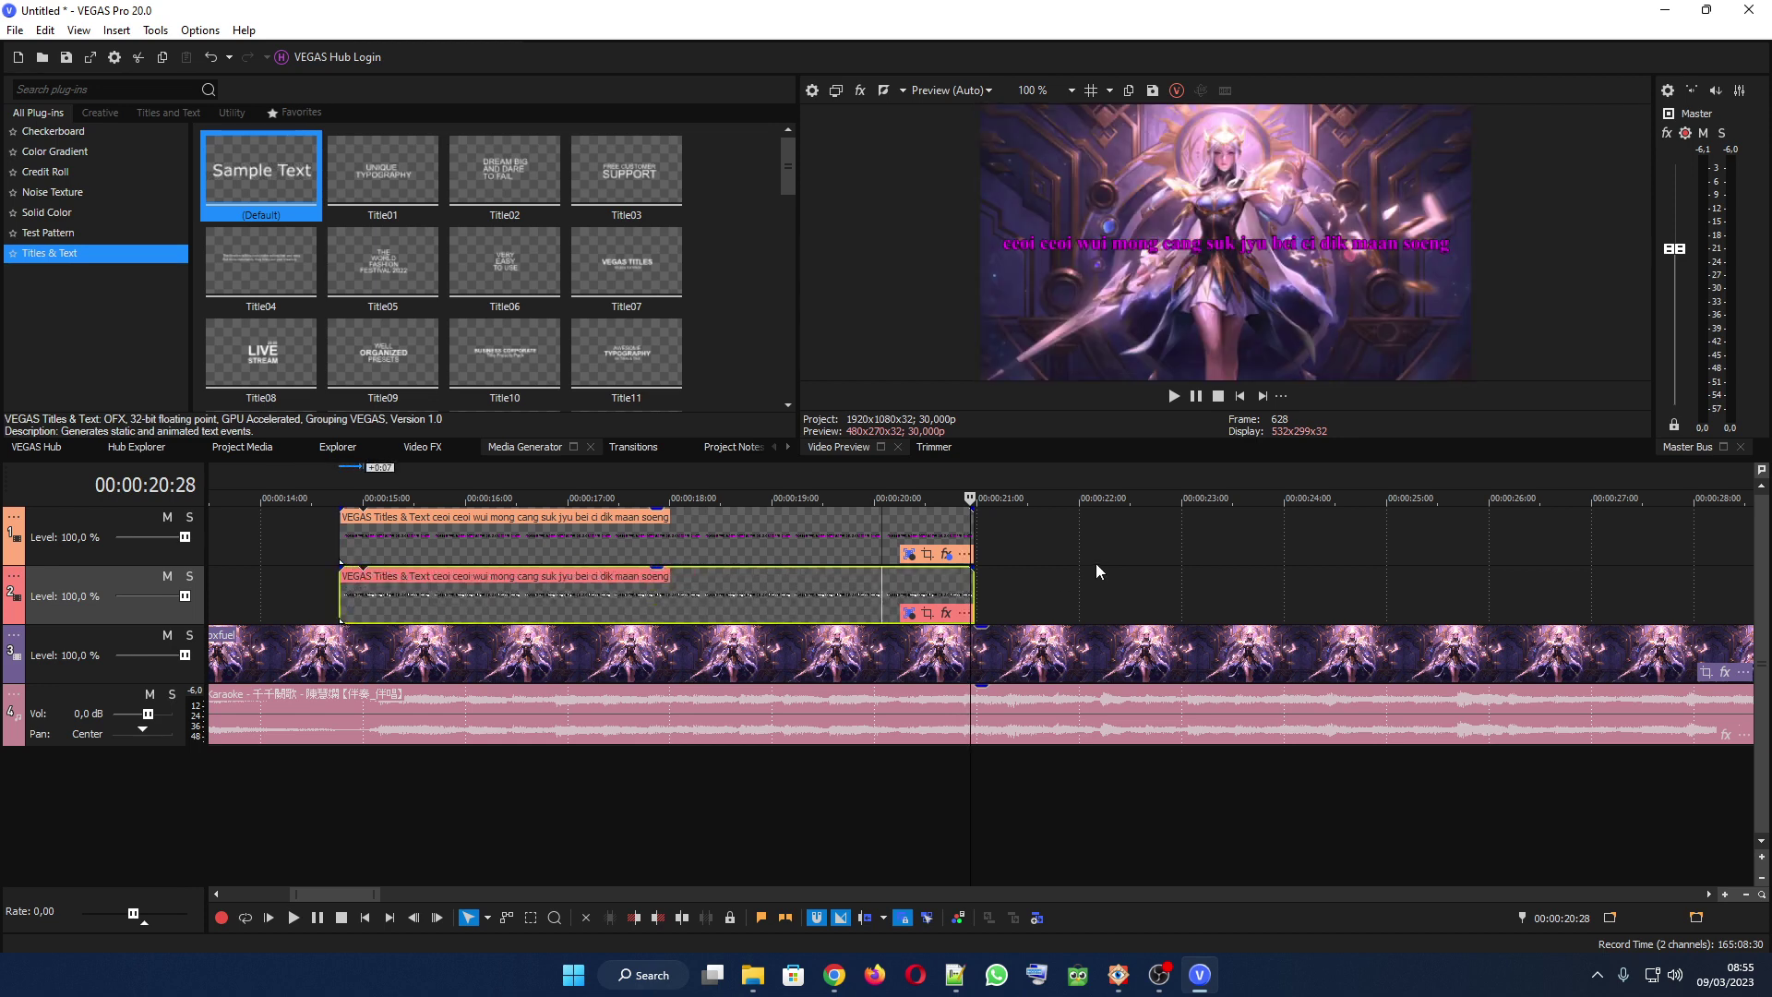
Step: Play from 00:00:11:15 through the first lyric line to check the timing of the extended titles
{"action": "left_click", "coordinate": [284, 474]}
{"action": "scroll", "coordinate": [1076, 583], "scroll_direction": "down", "scroll_amount": 5}
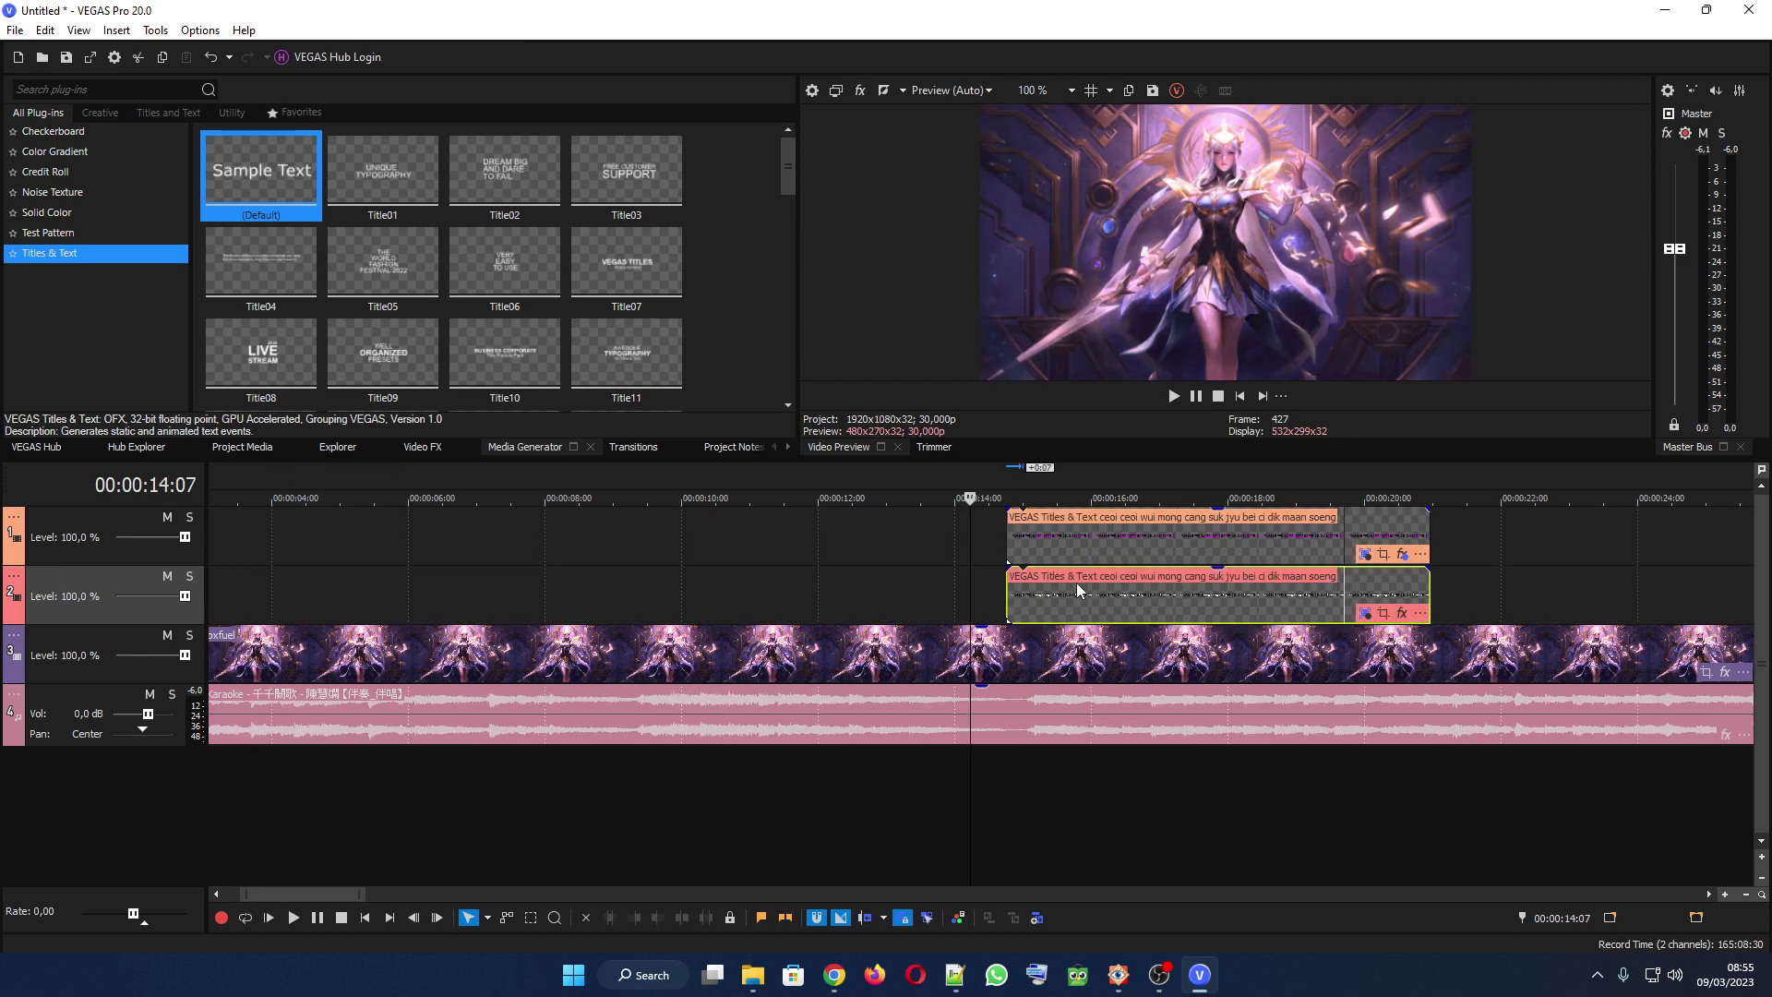
{"action": "left_click", "coordinate": [602, 478]}
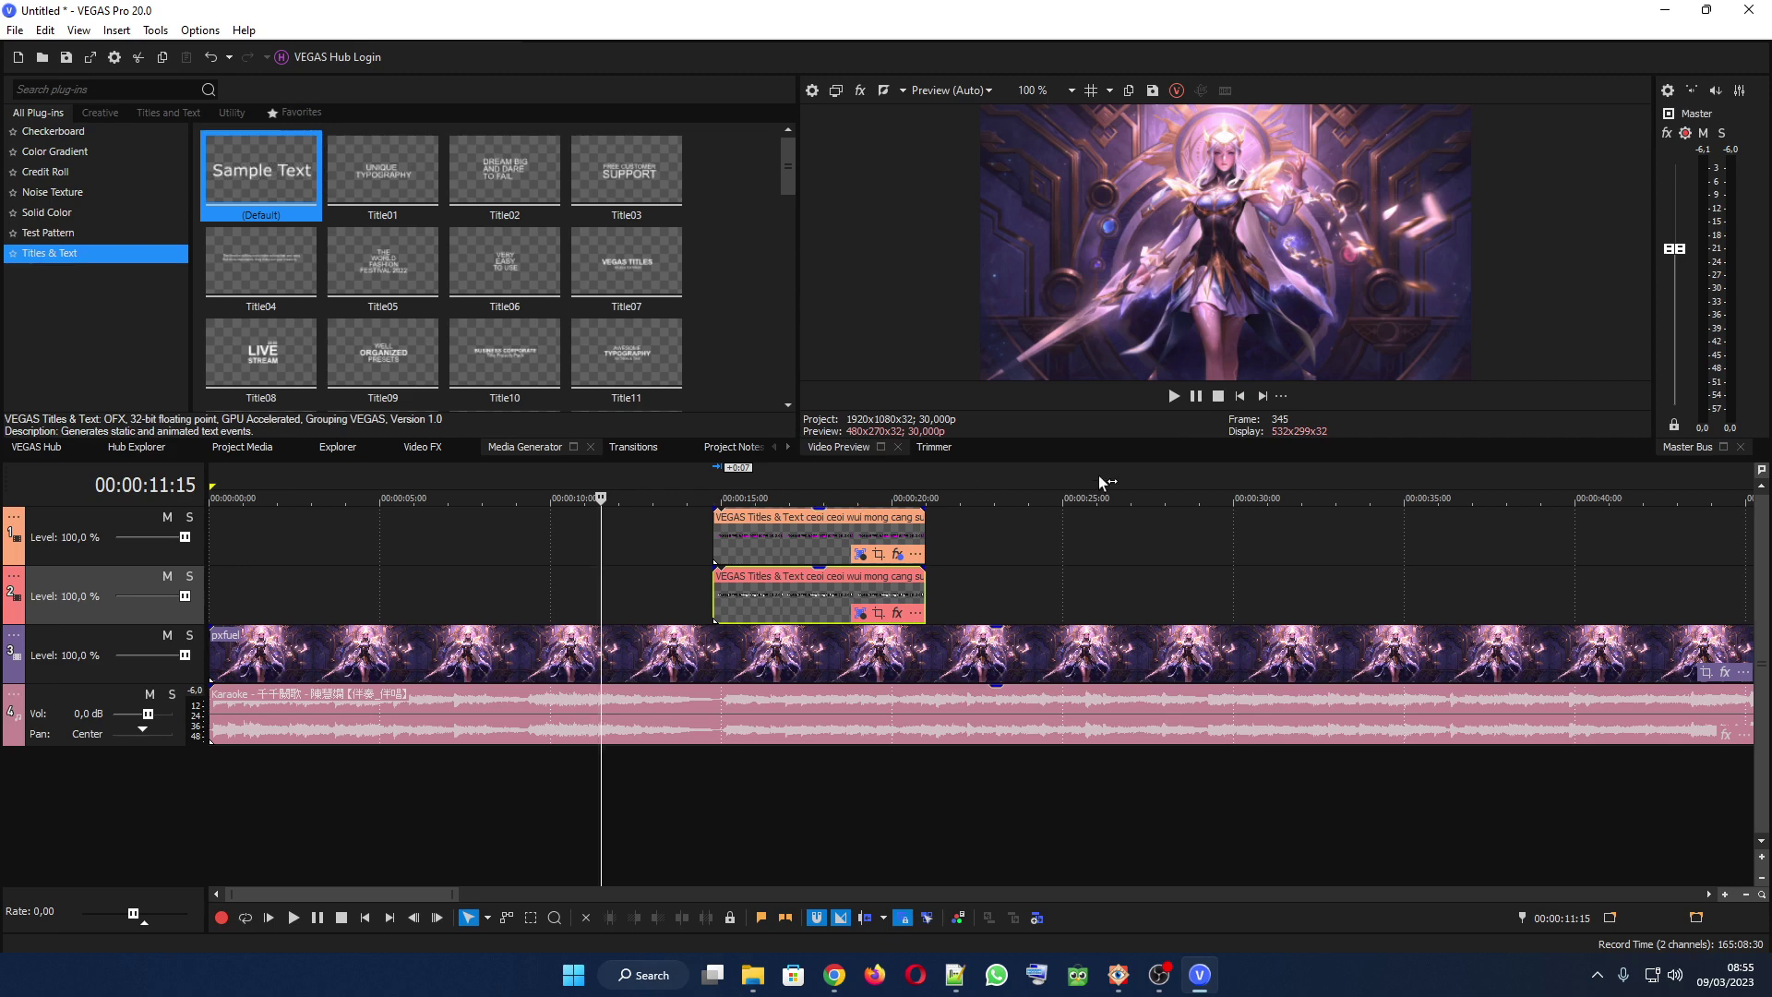
{"action": "left_click", "coordinate": [1174, 397]}
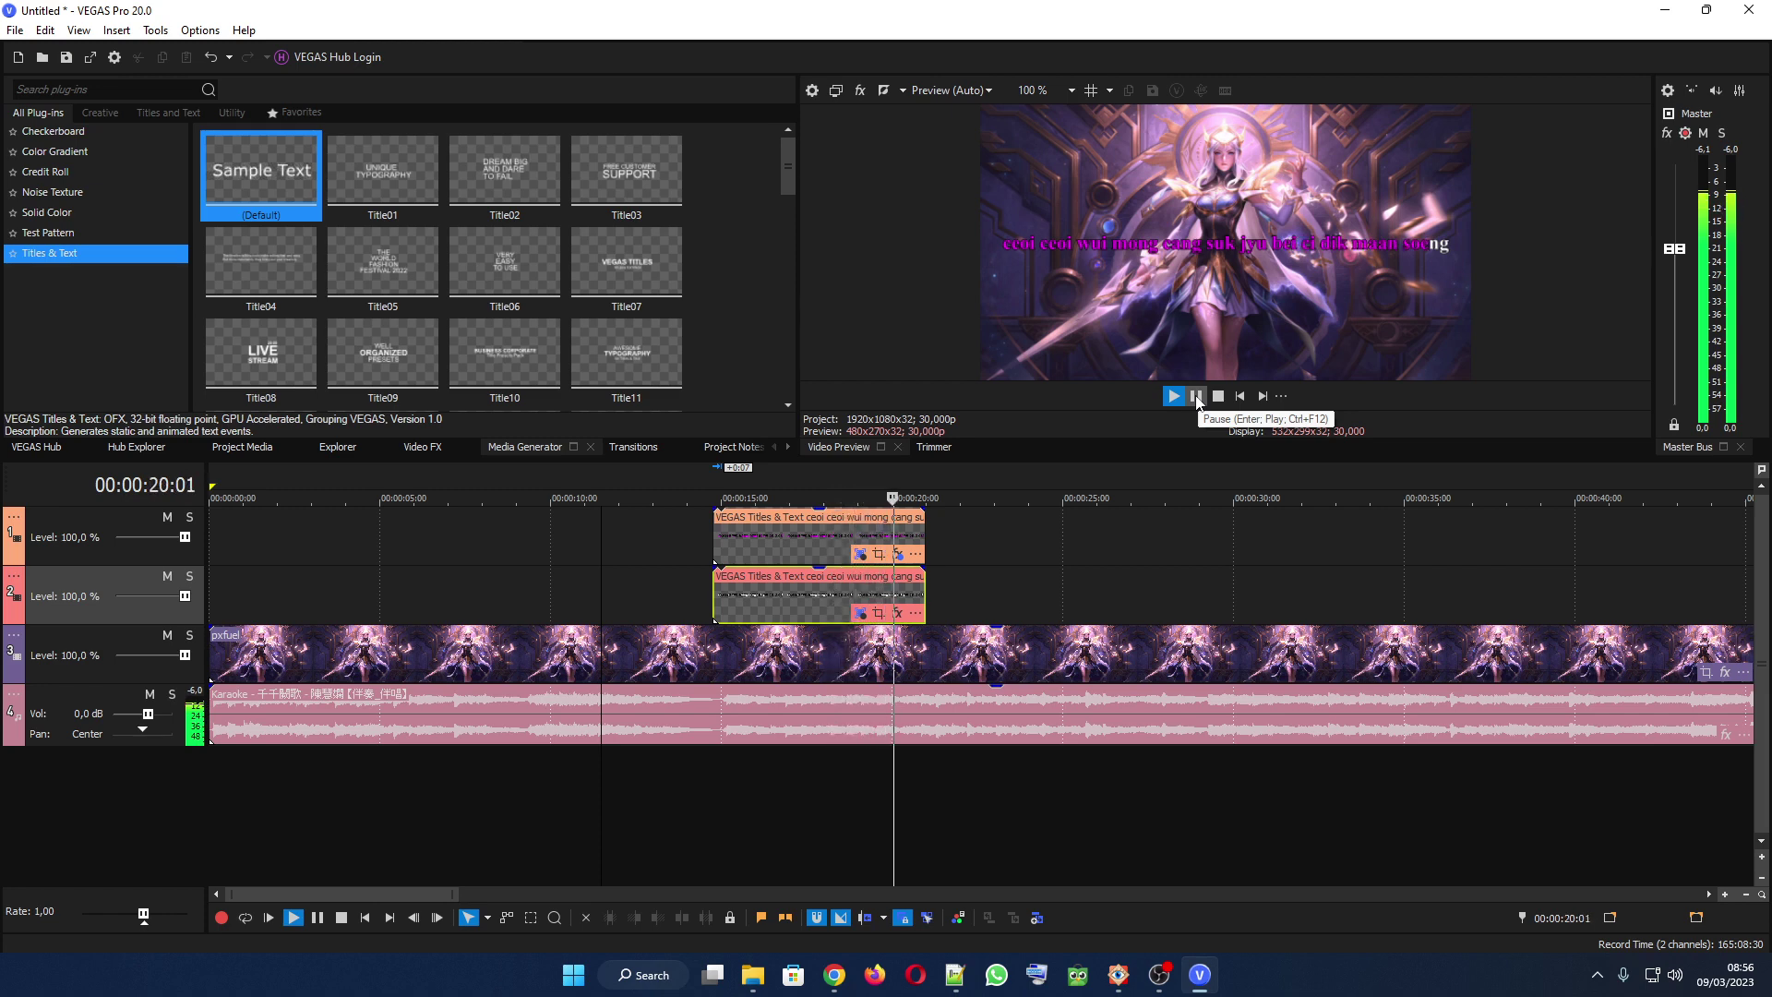
{"action": "left_click", "coordinate": [1196, 397]}
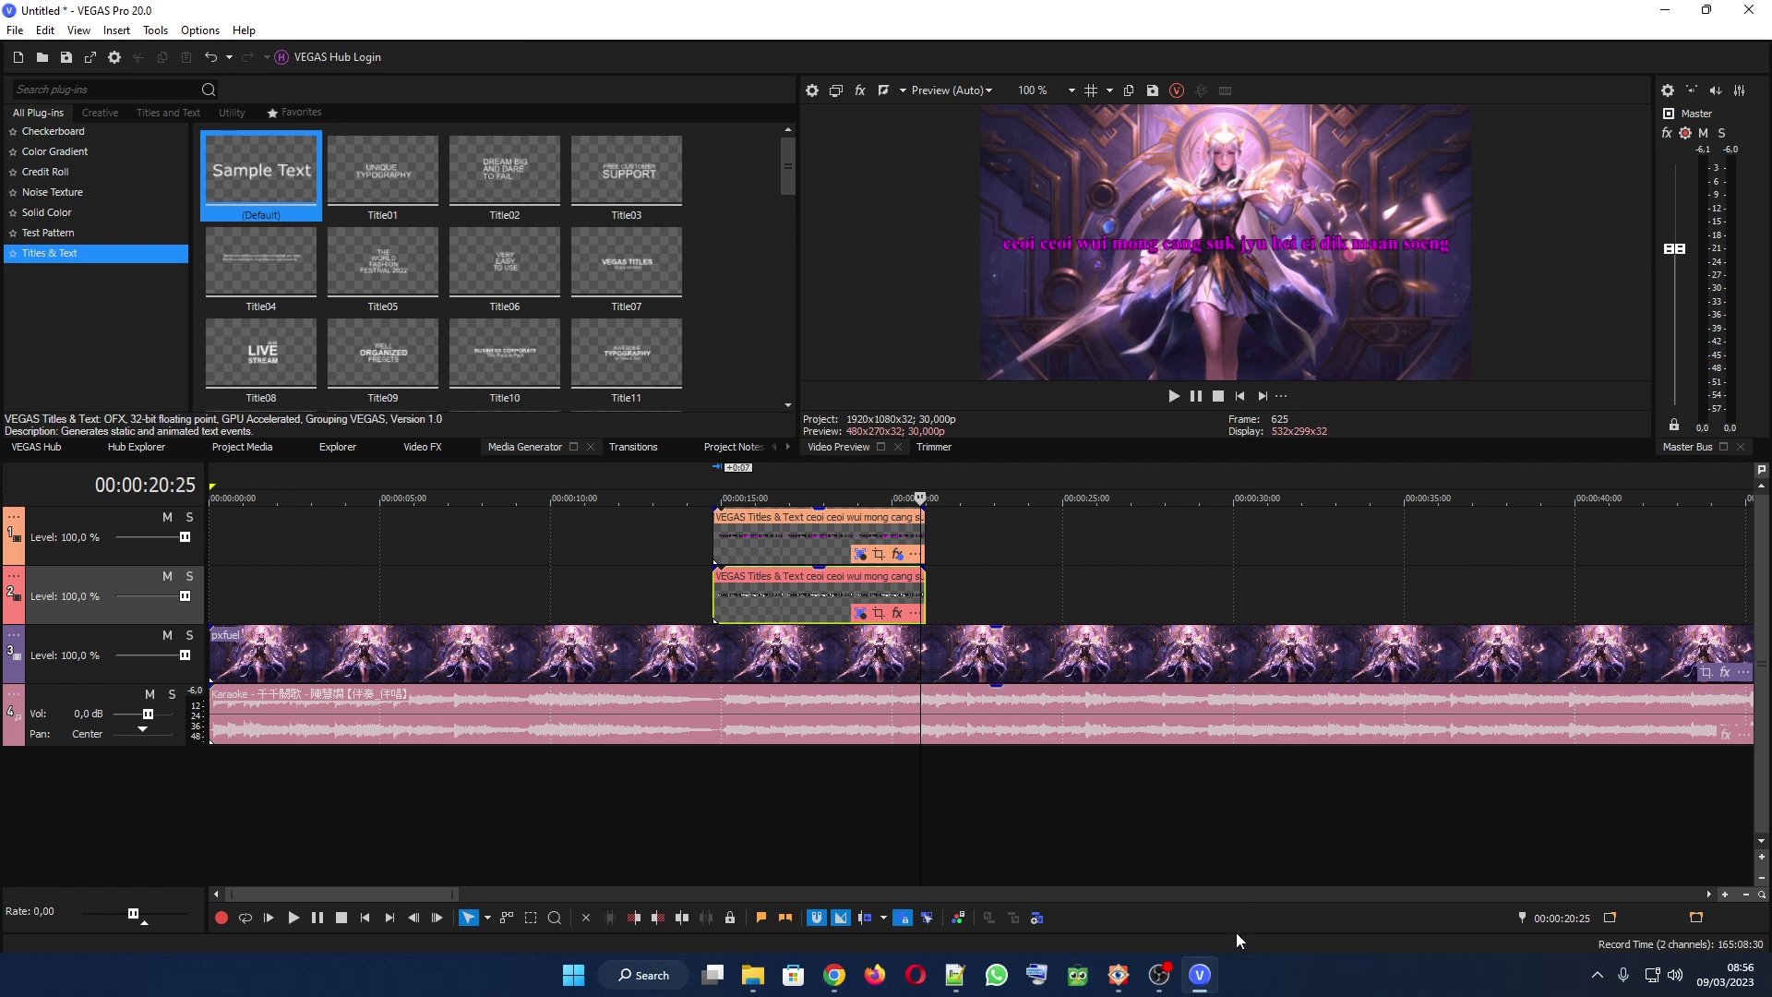
{"action": "mouse_move", "coordinate": [1160, 989]}
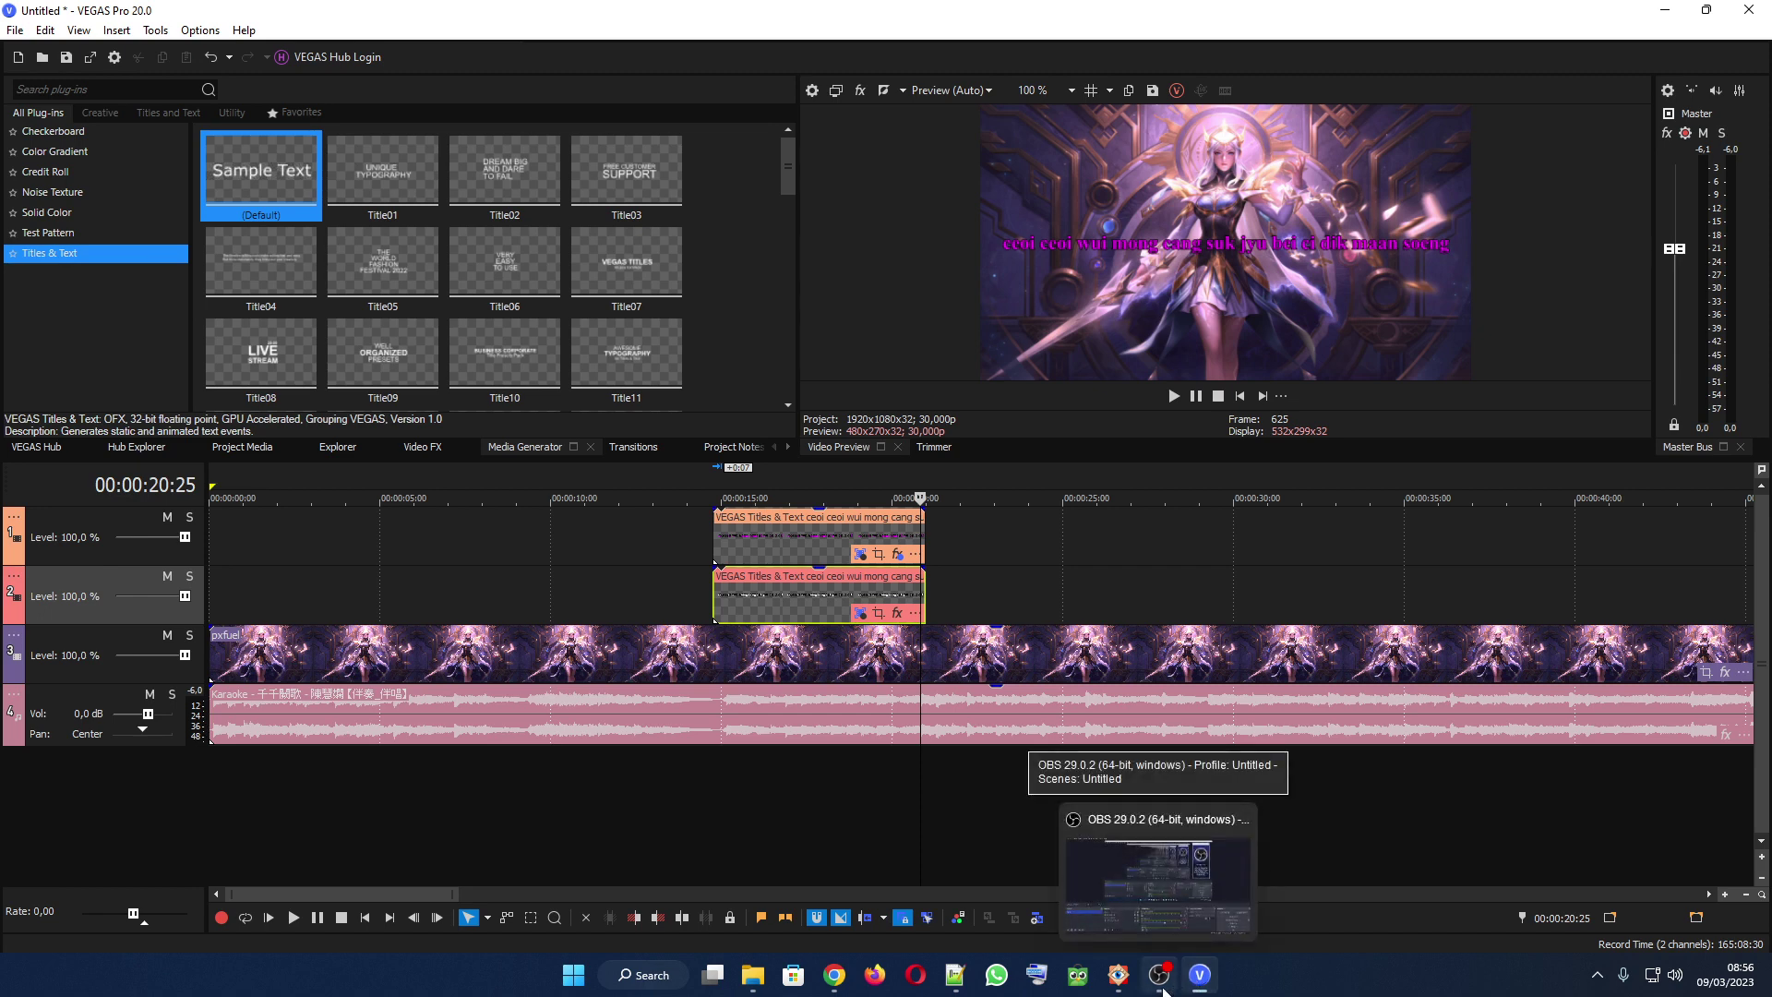